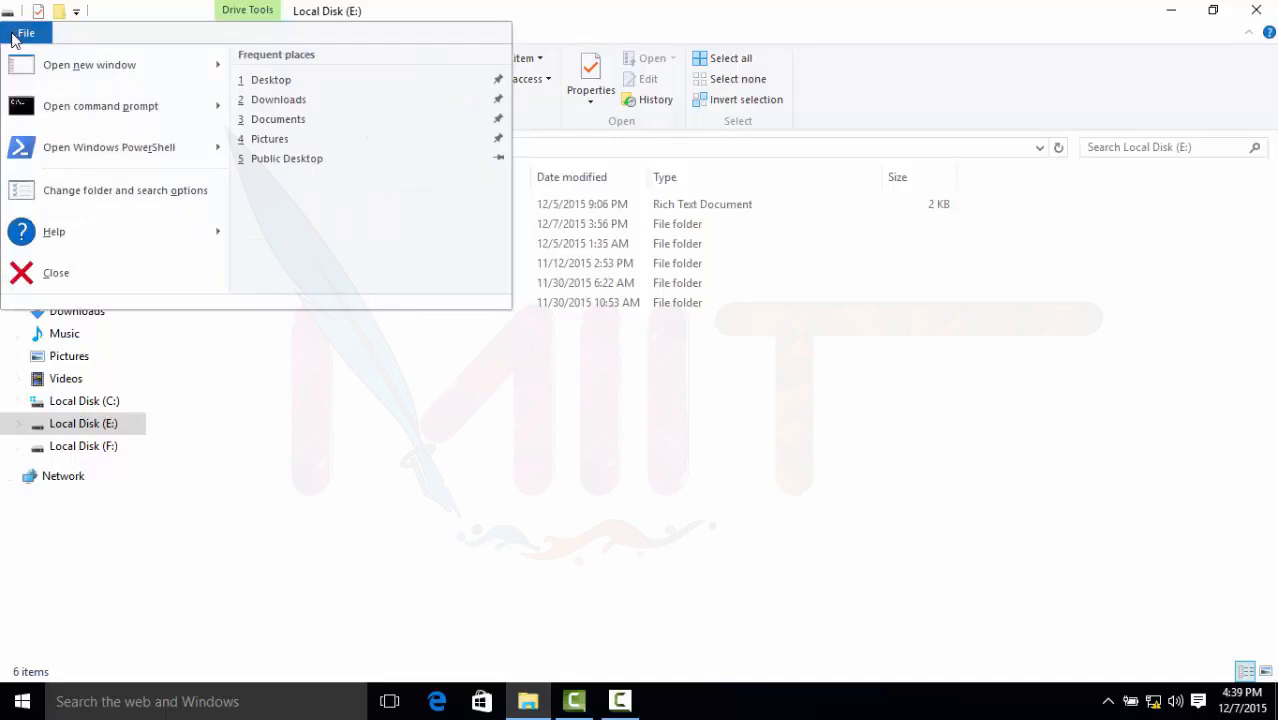
Open the FINAL ISHTAIMS COMPILED FILES folder in a new window, and close that window.
mouse_move(67, 66)
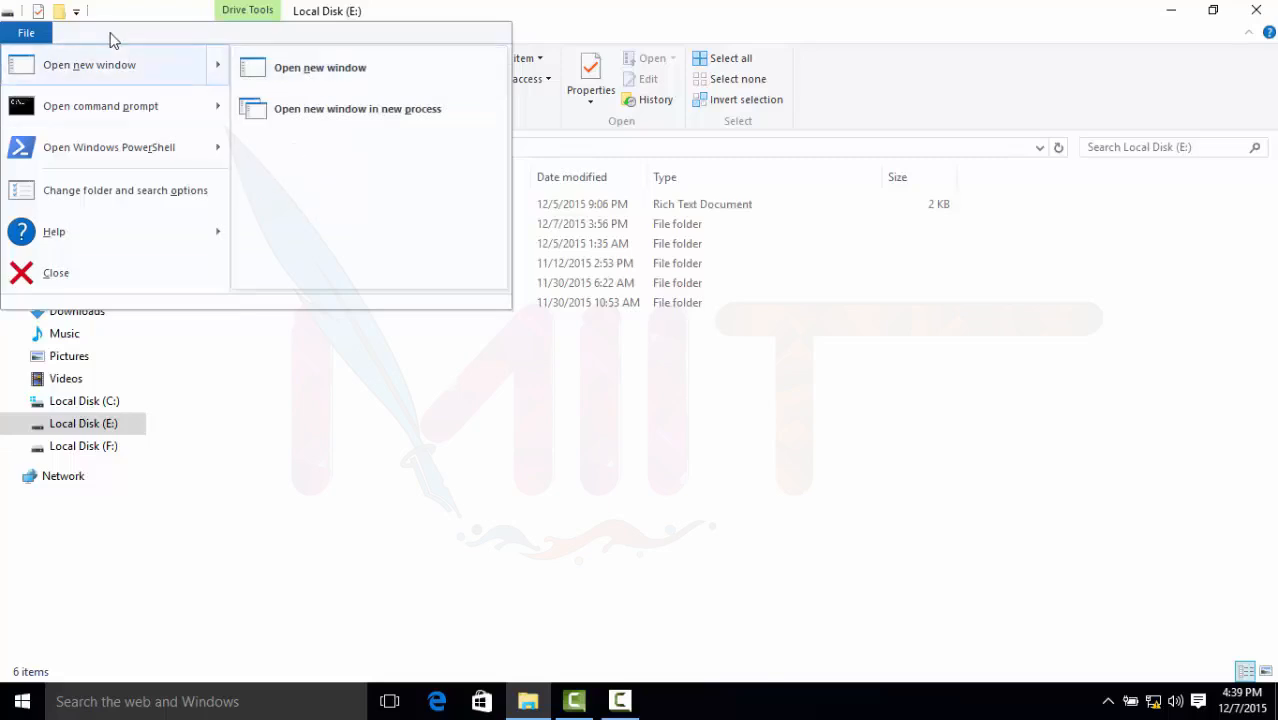
left_click(313, 108)
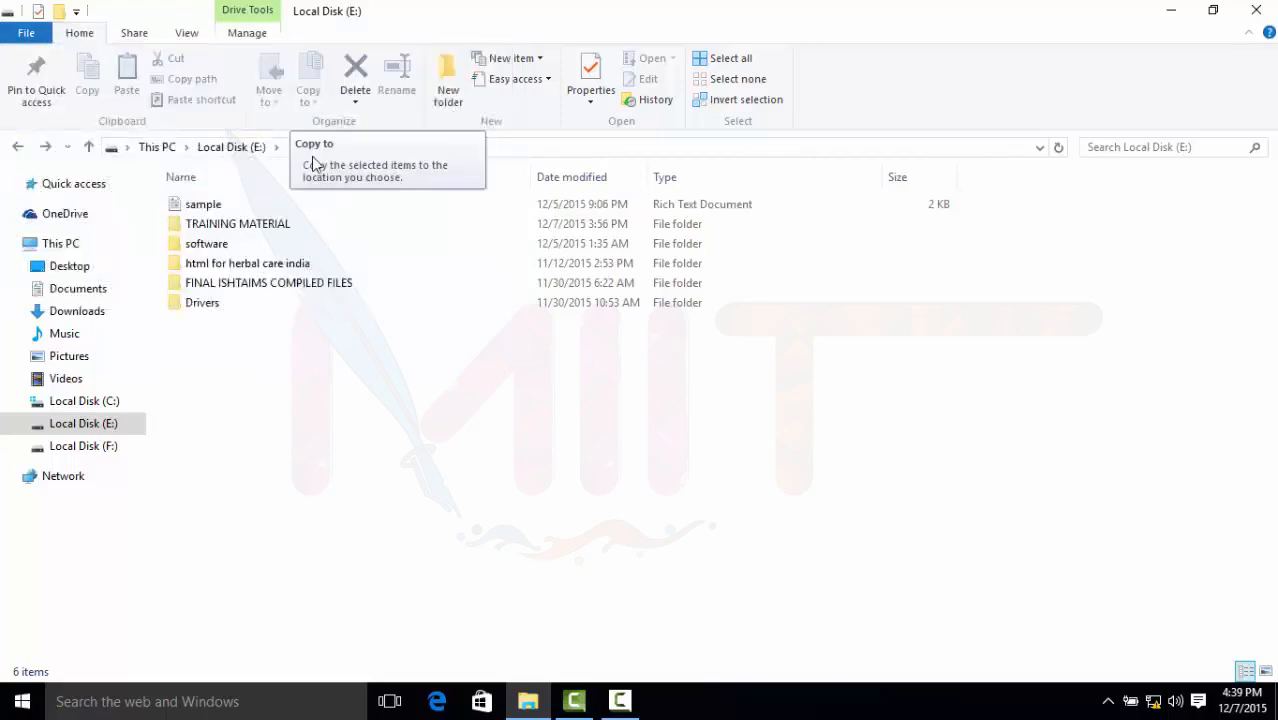
left_click(234, 290)
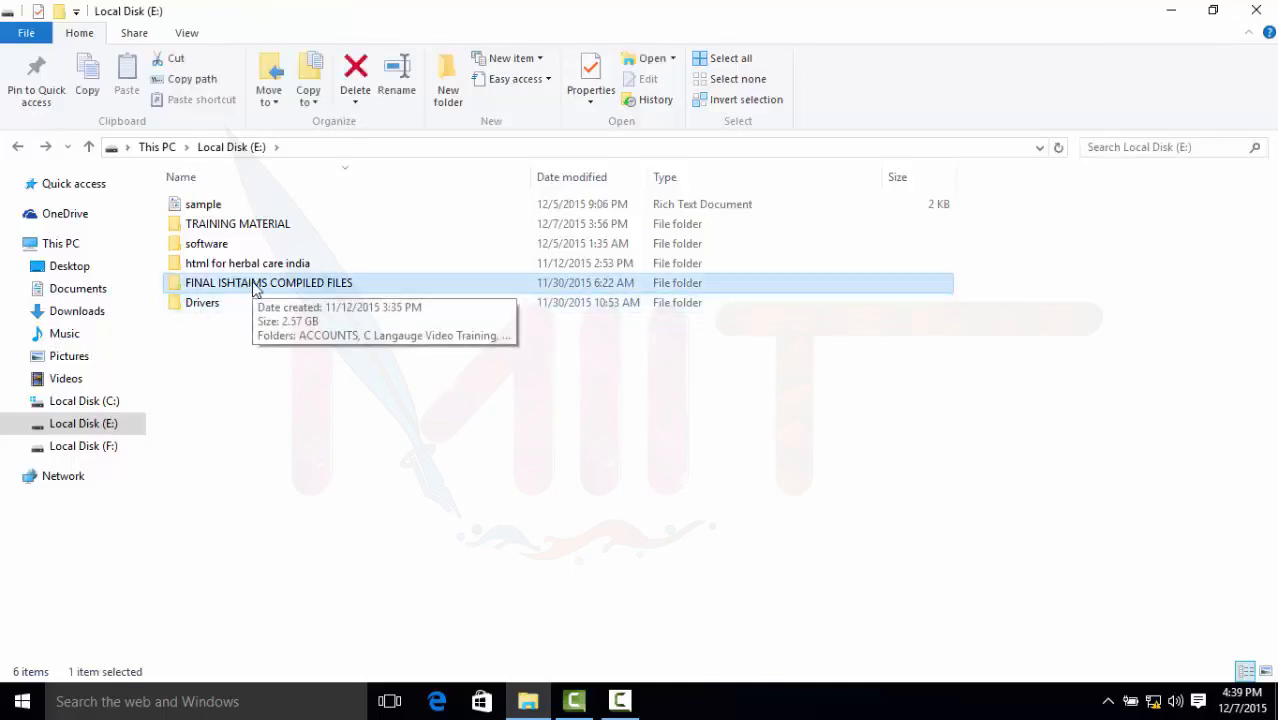
left_click(38, 35)
mouse_move(112, 76)
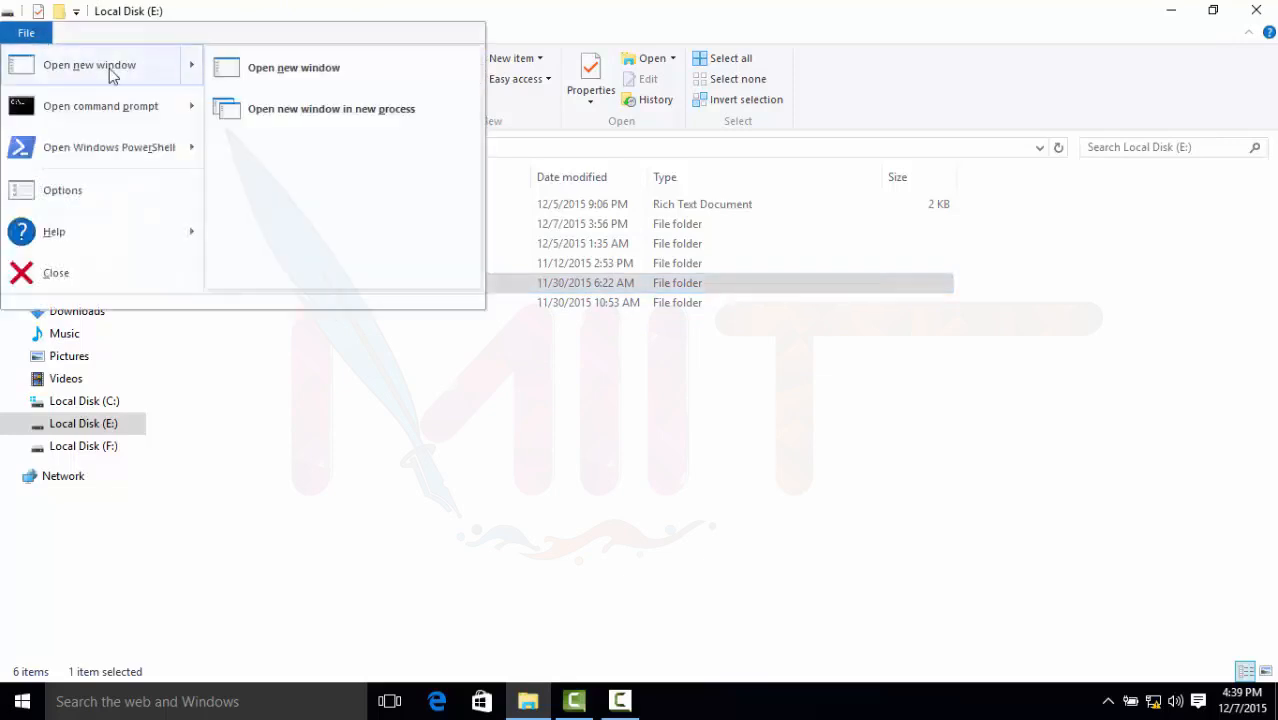
left_click(276, 76)
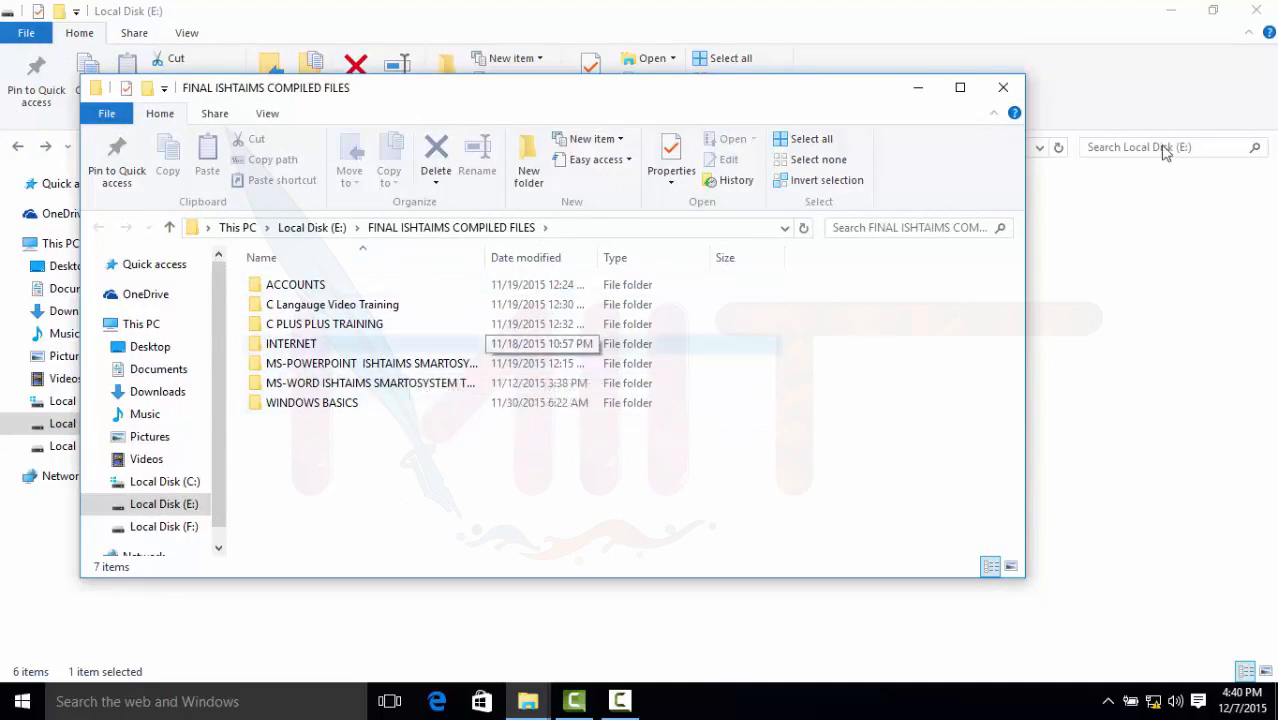
left_click(1001, 87)
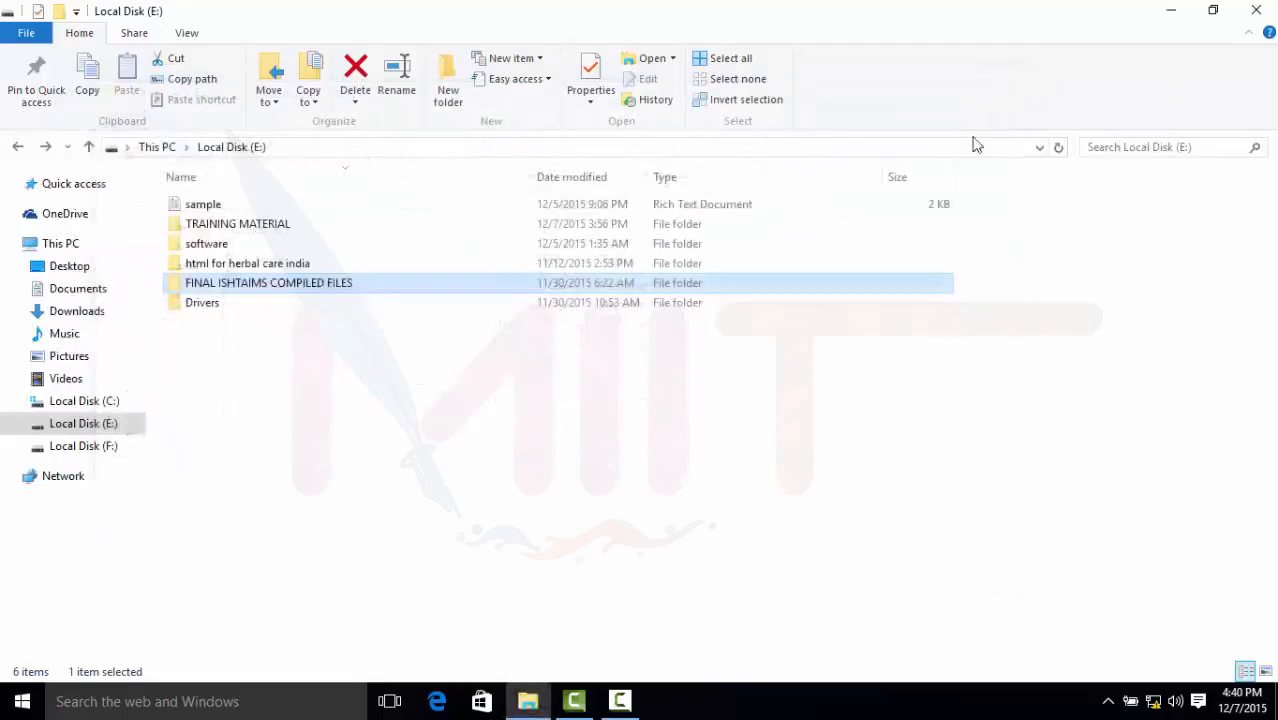
Open the selected FINAL ISHTAIMS COMPILED FILES folder in a new window in a new process, and close it.
left_click(22, 33)
mouse_move(27, 68)
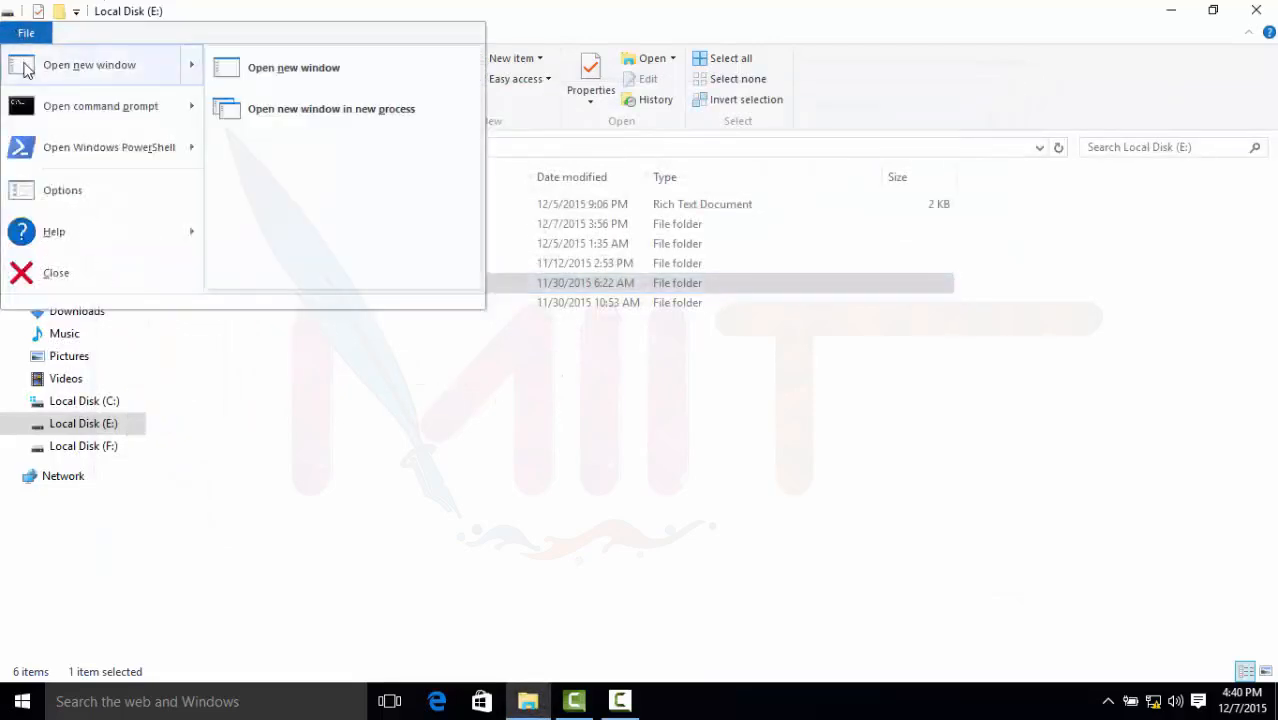
left_click(320, 117)
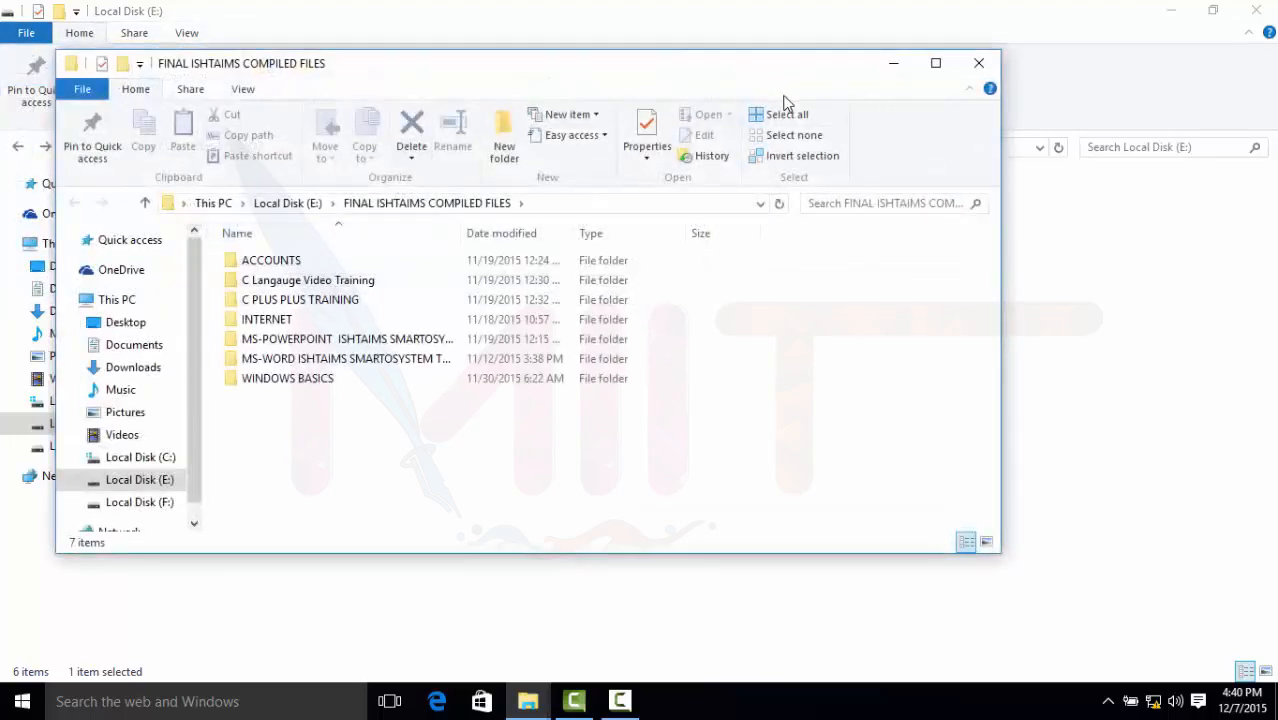
left_click(979, 64)
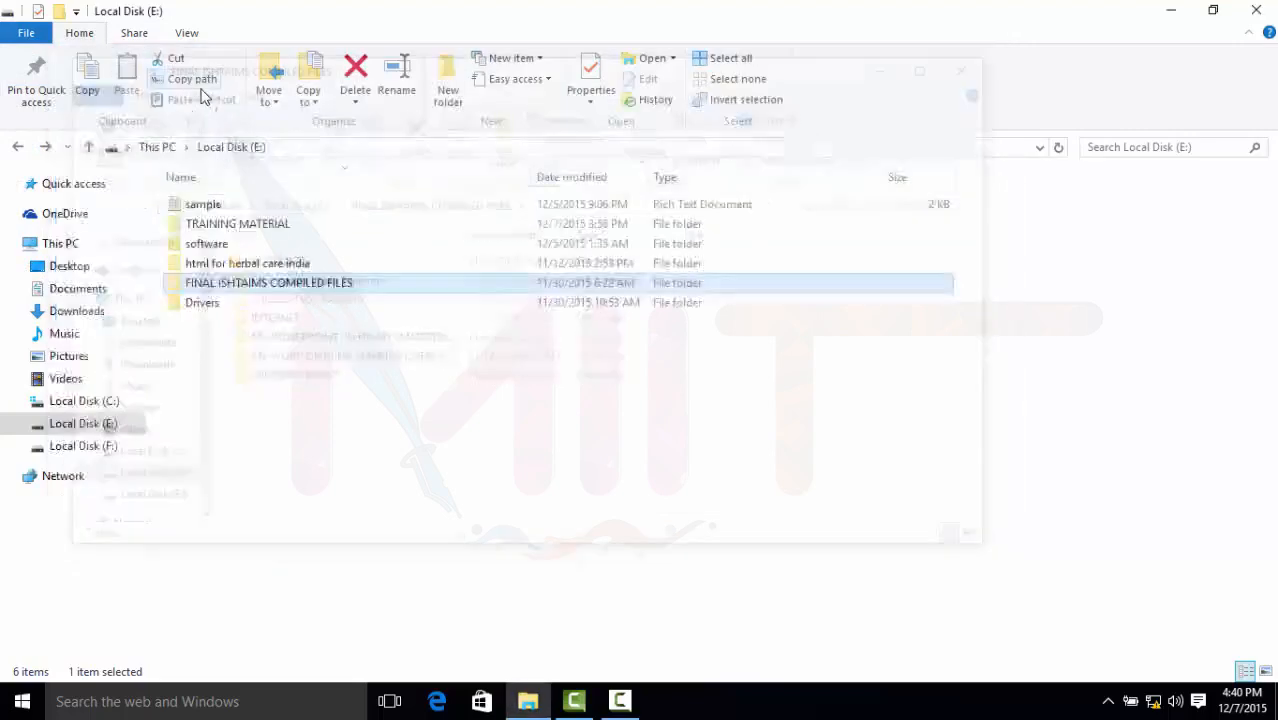
Open a standard command prompt at the FINAL ISHTAIMS COMPILED FILES folder.
left_click(47, 35)
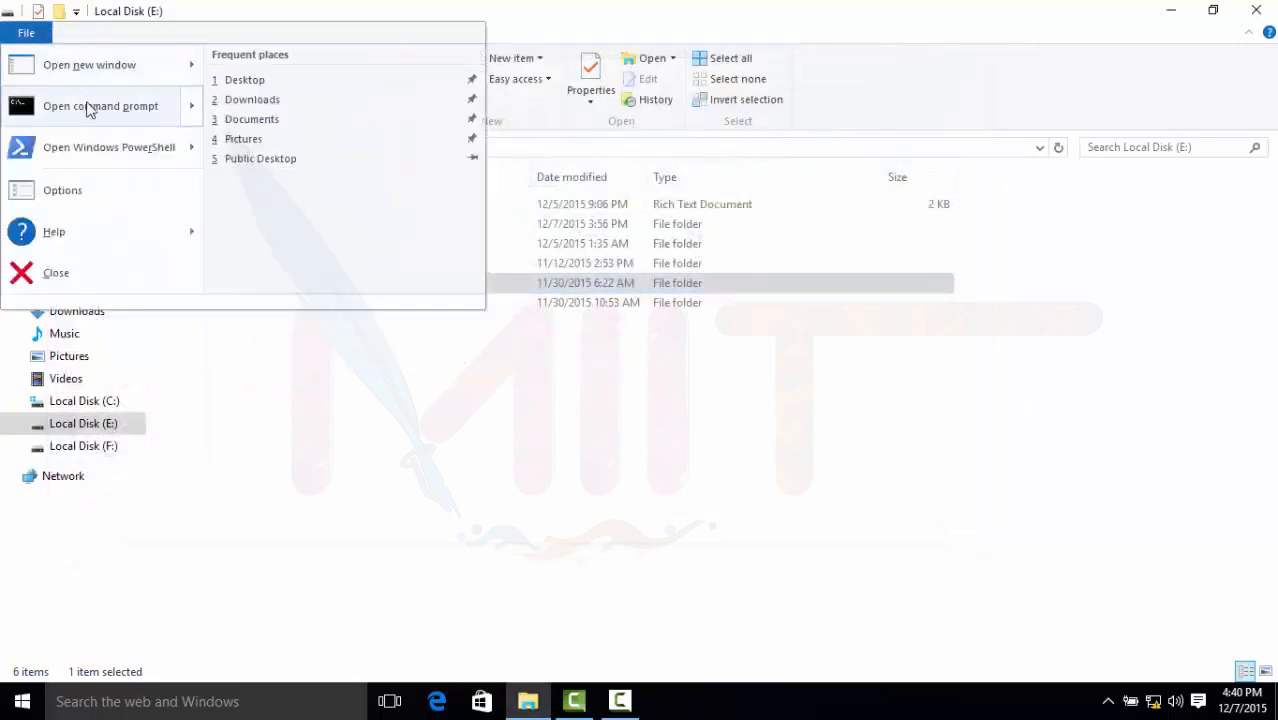
mouse_move(75, 113)
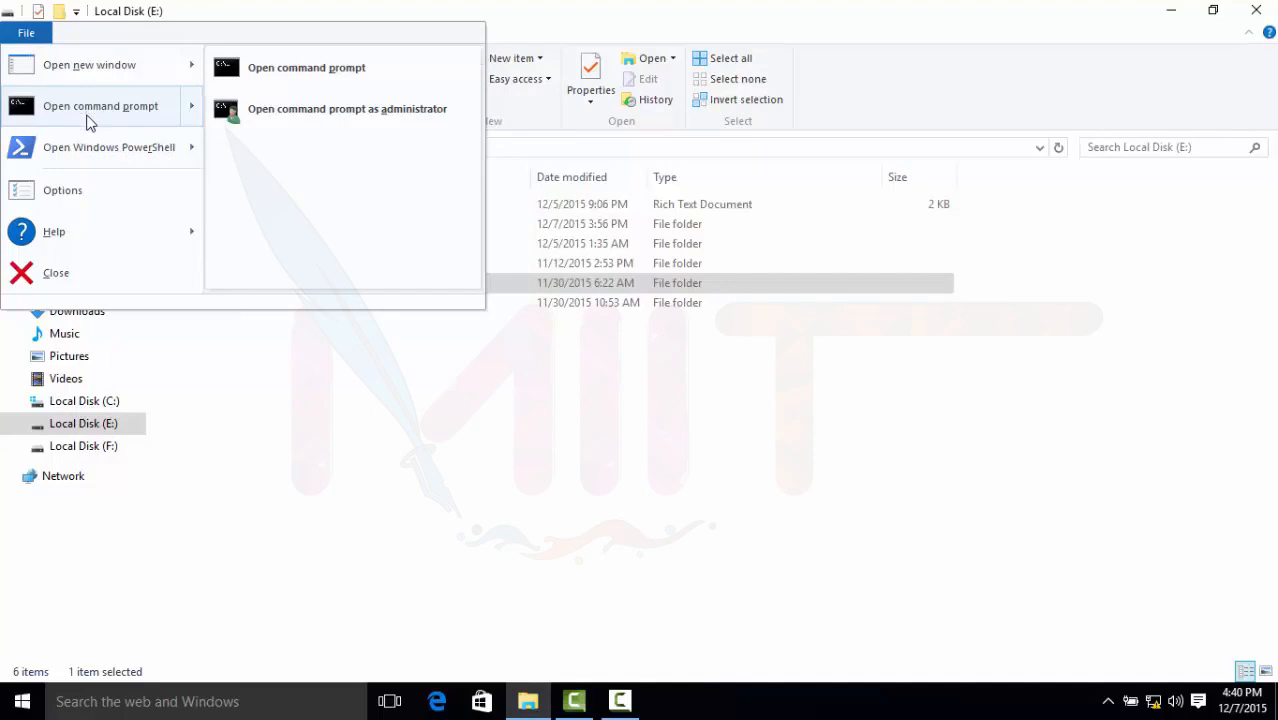
left_click(245, 288)
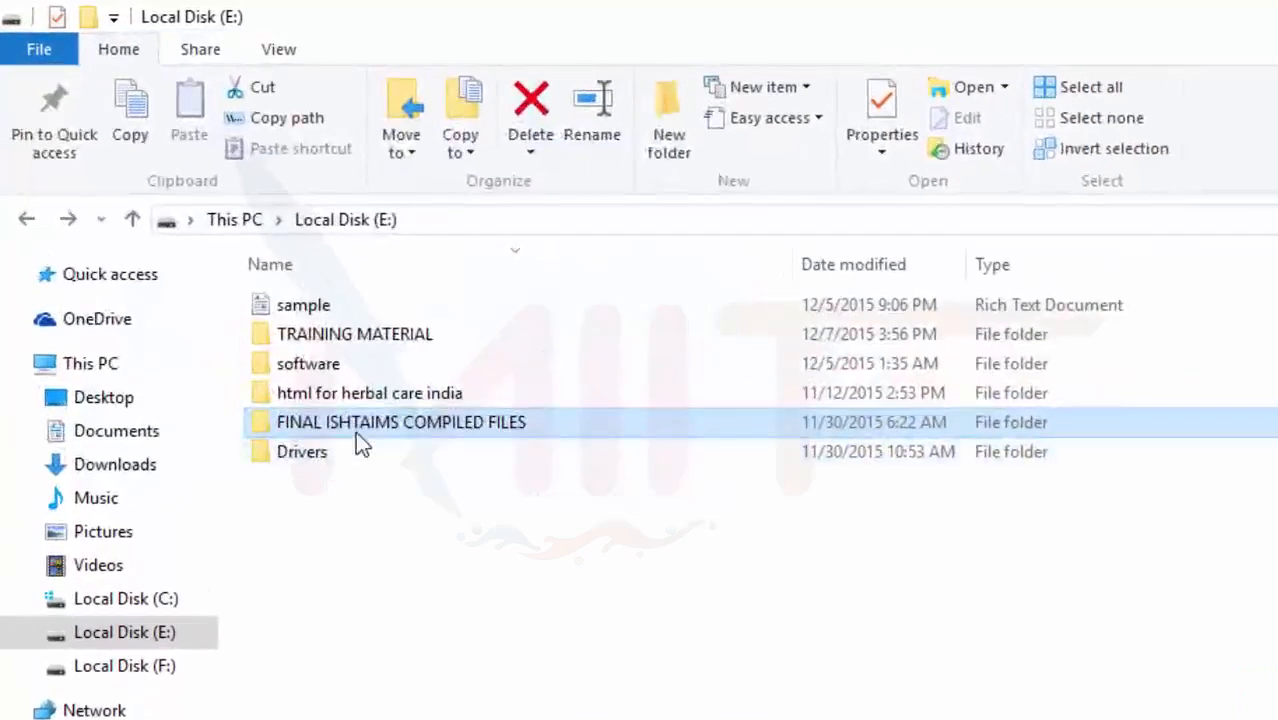
left_click(39, 49)
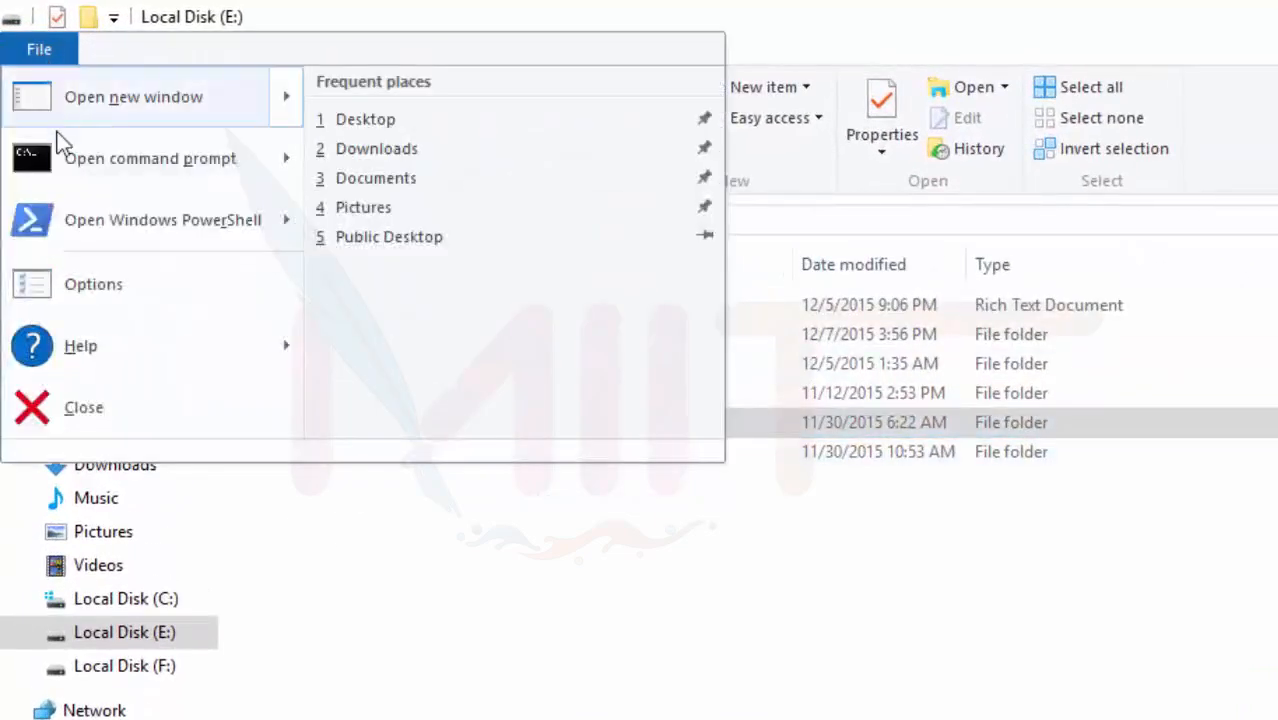
mouse_move(63, 165)
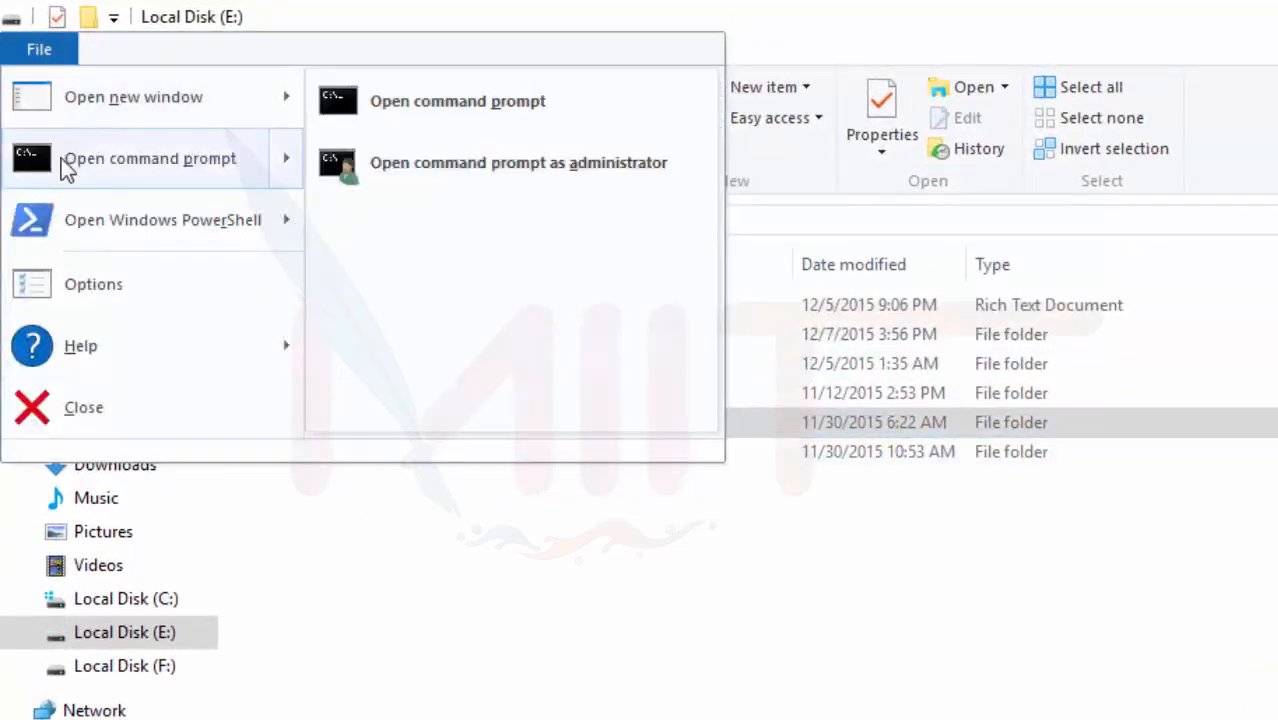
left_click(400, 110)
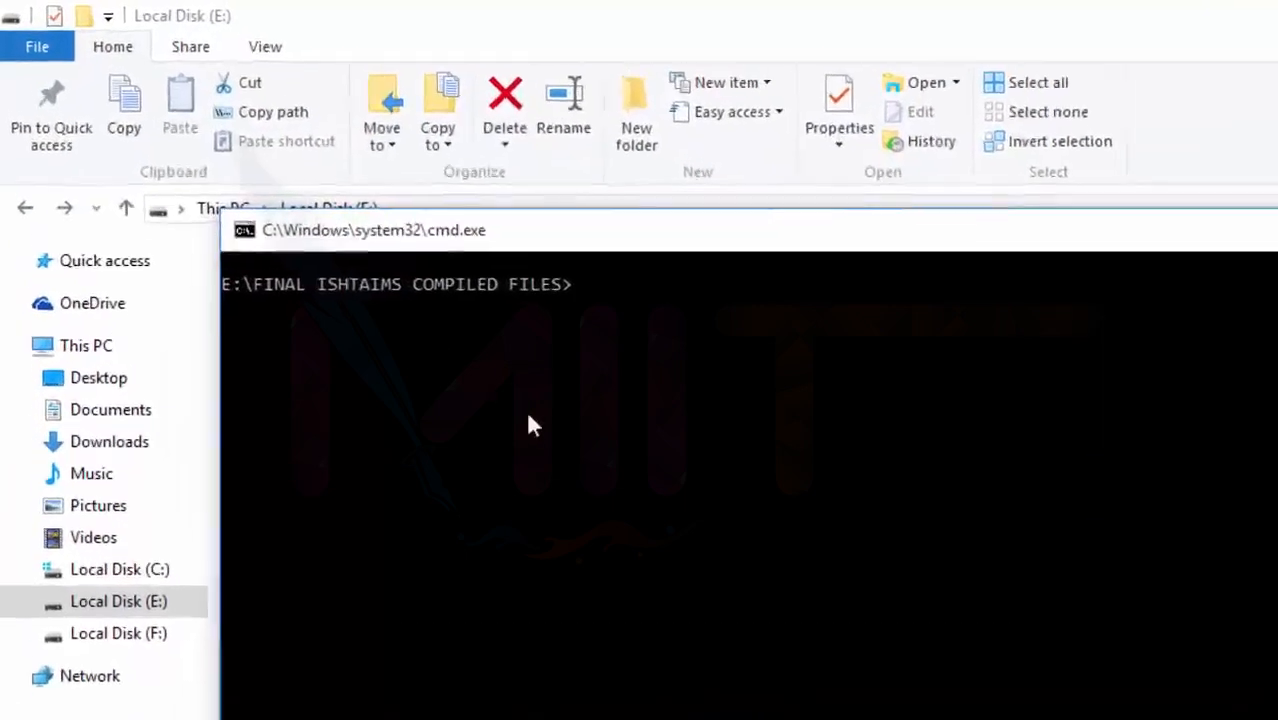
List the folder's contents with the command DIR *.* and close the command prompt.
type("DIR")
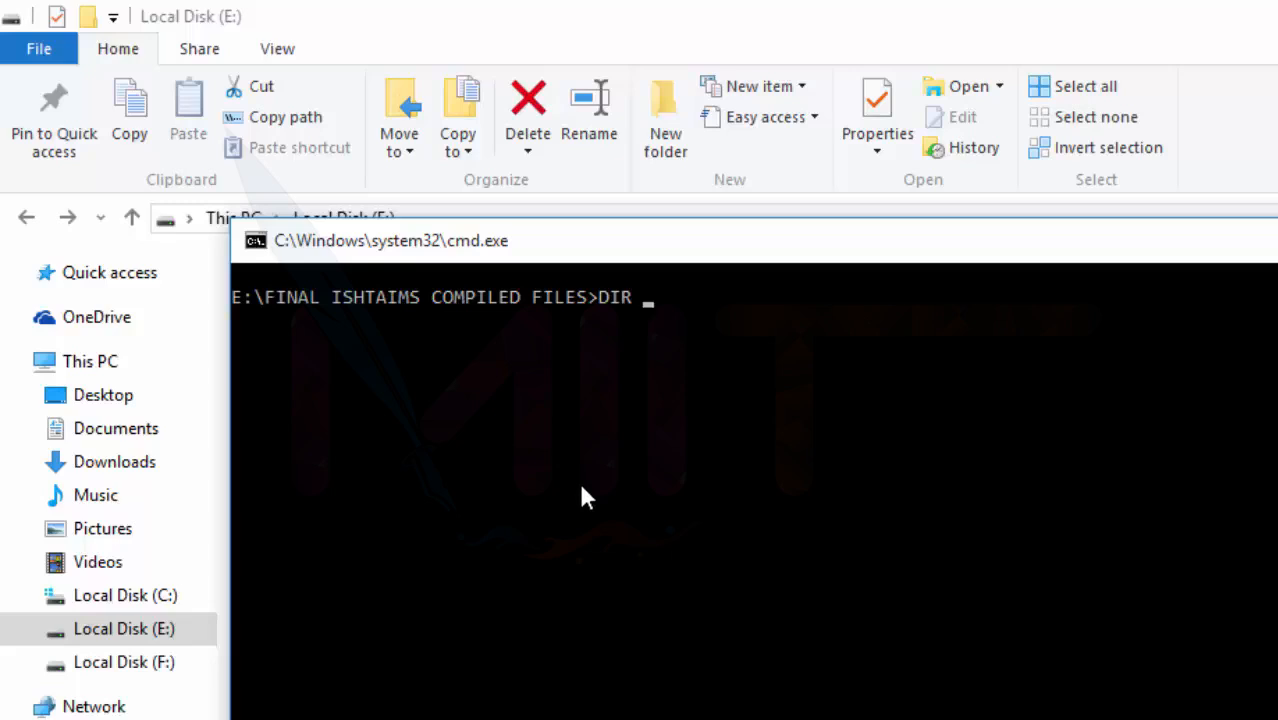
type("*.*")
key("Return")
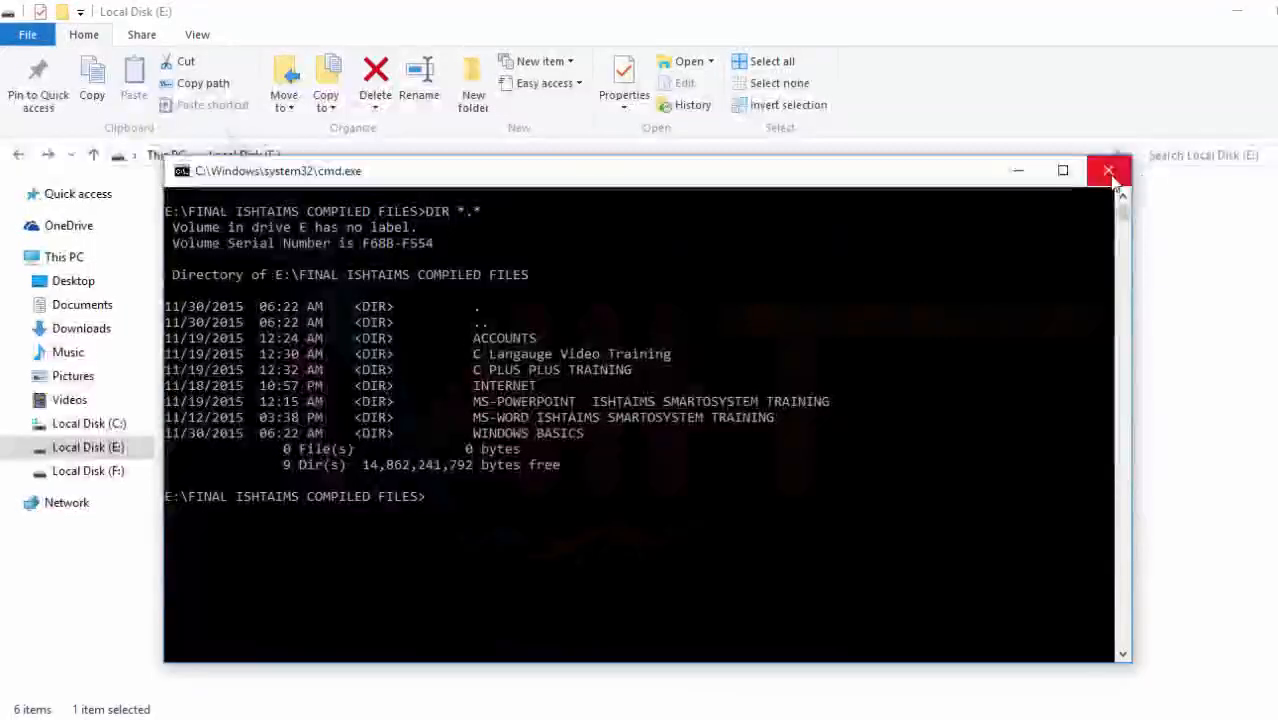
left_click(1108, 172)
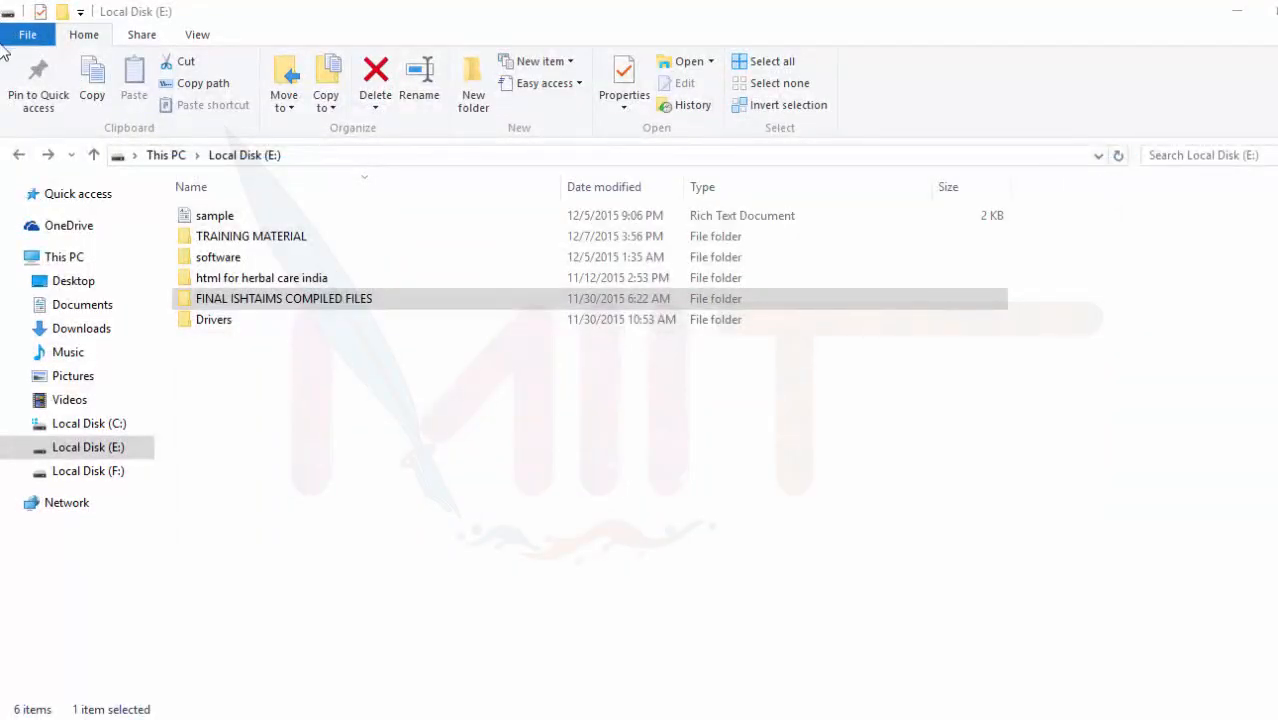
Open a standard Windows PowerShell session at the FINAL ISHTAIMS COMPILED FILES folder and reposition its window.
left_click(42, 37)
left_click(42, 37)
mouse_move(162, 116)
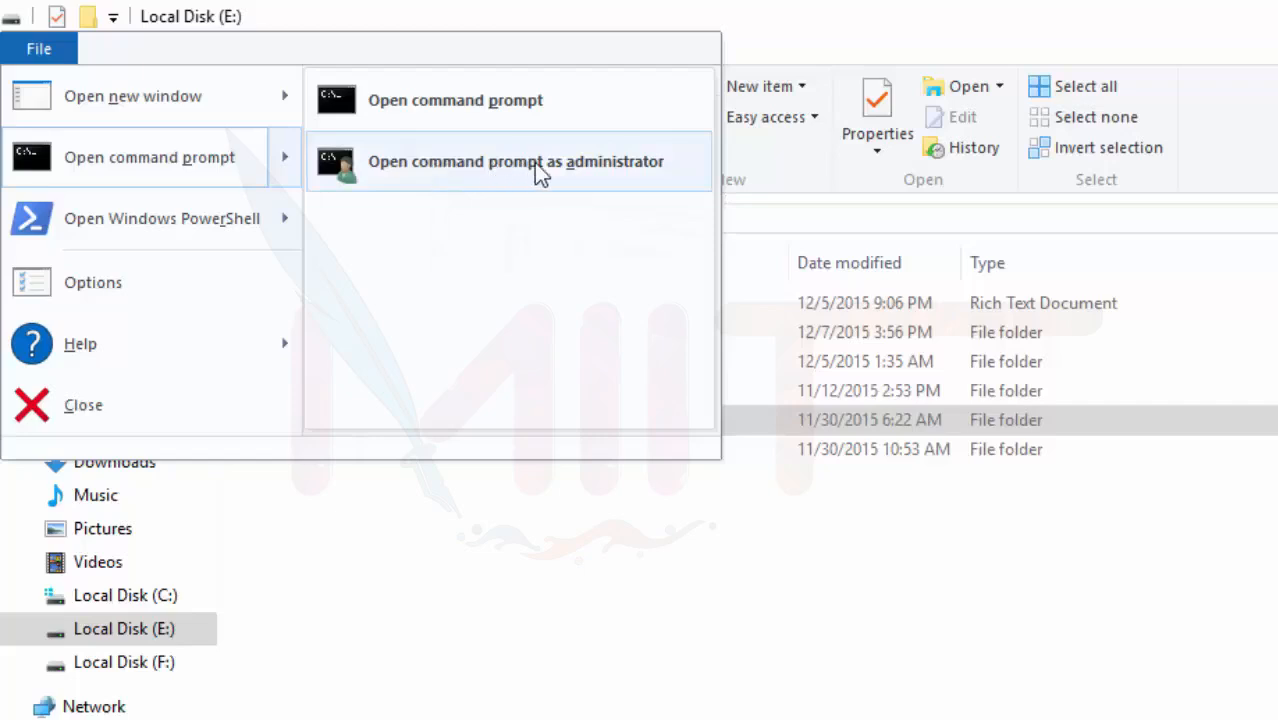
mouse_move(140, 226)
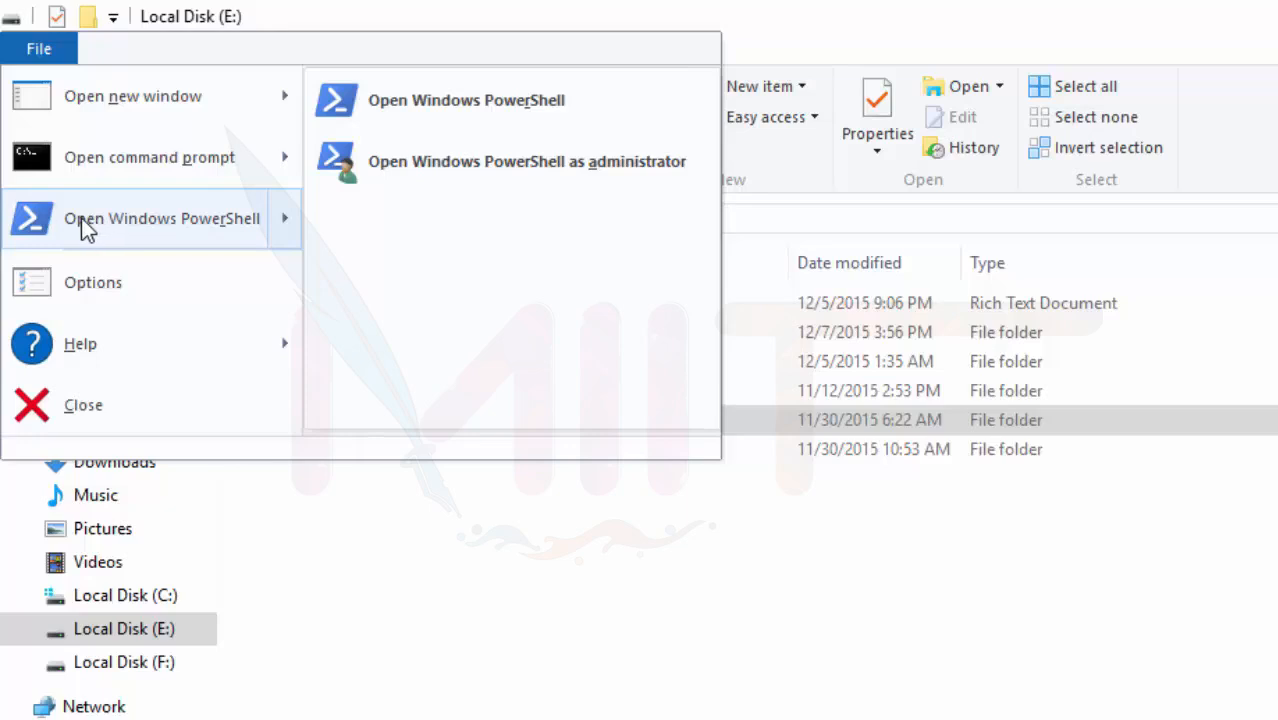
left_click(495, 106)
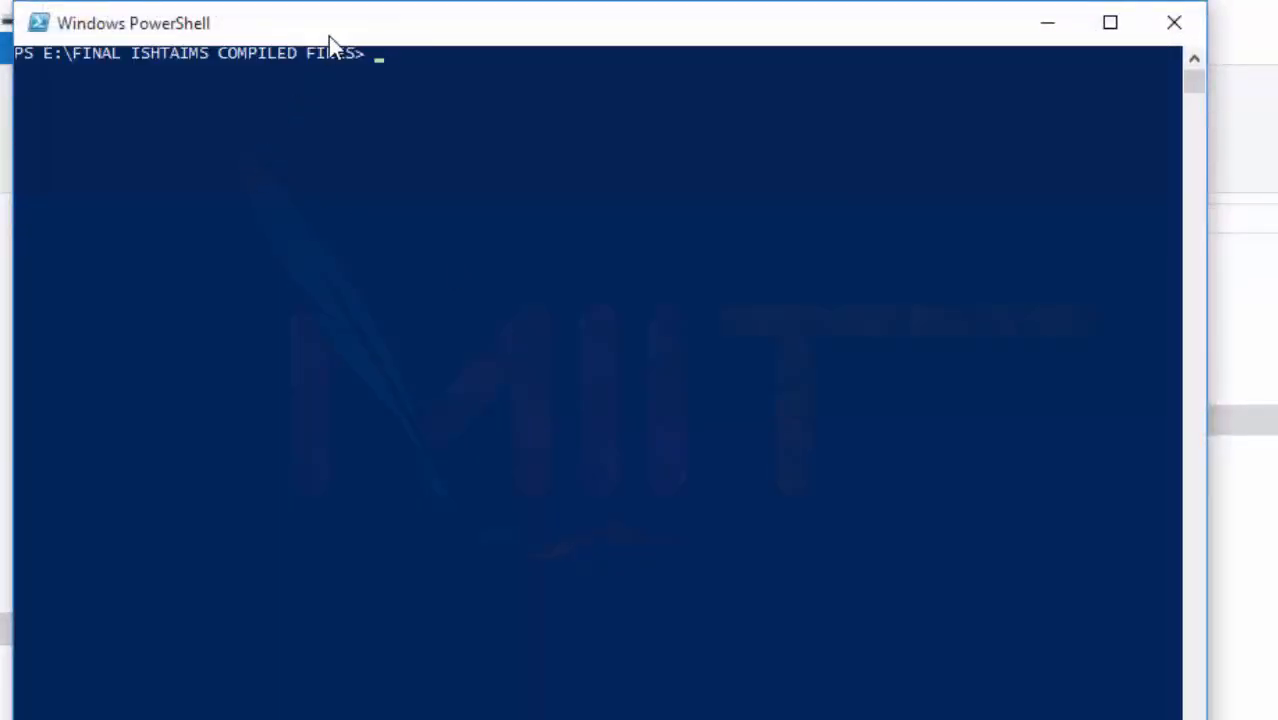
left_click_drag(336, 30, 408, 95)
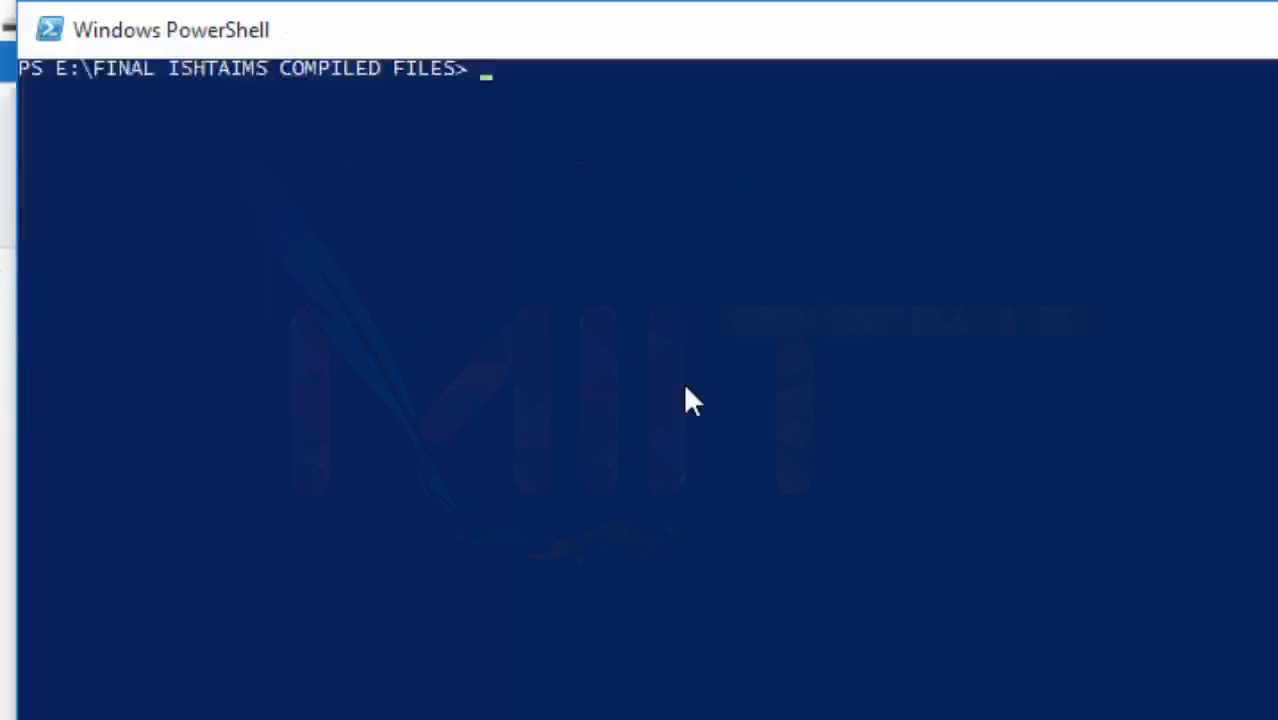
List the folder's contents in PowerShell with the command DIR.
type("DI")
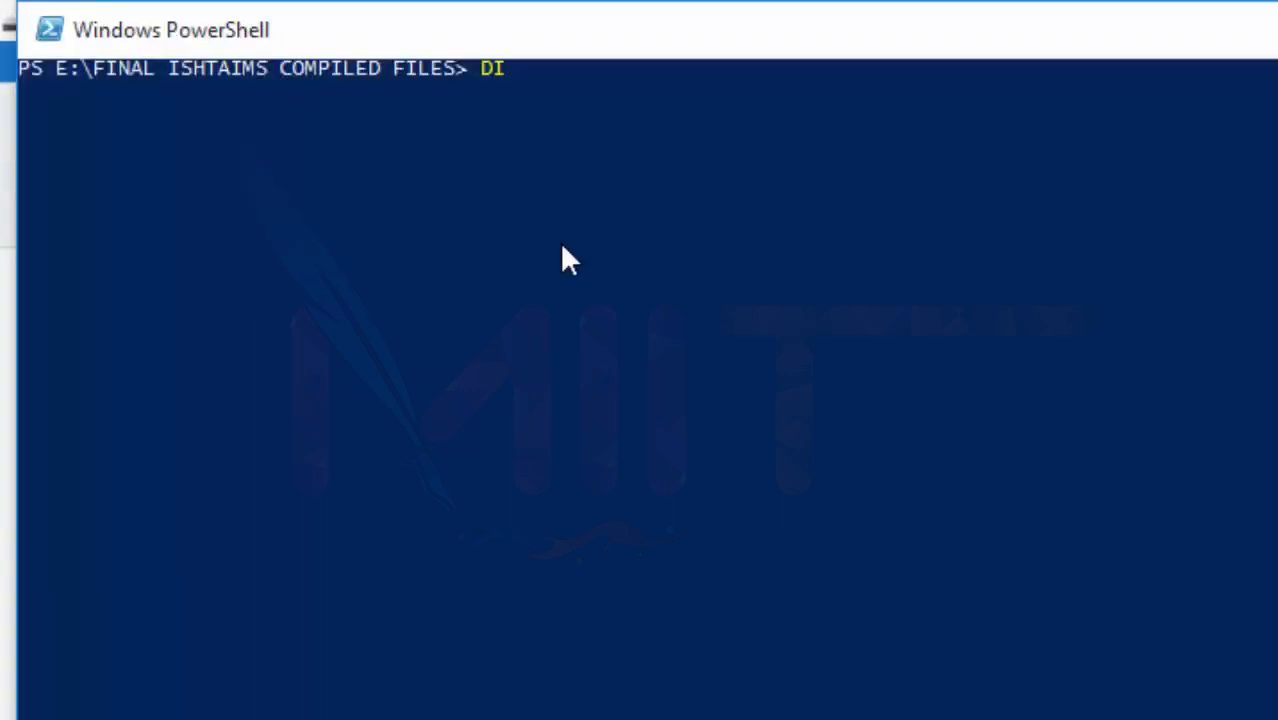
type("R")
key("Return")
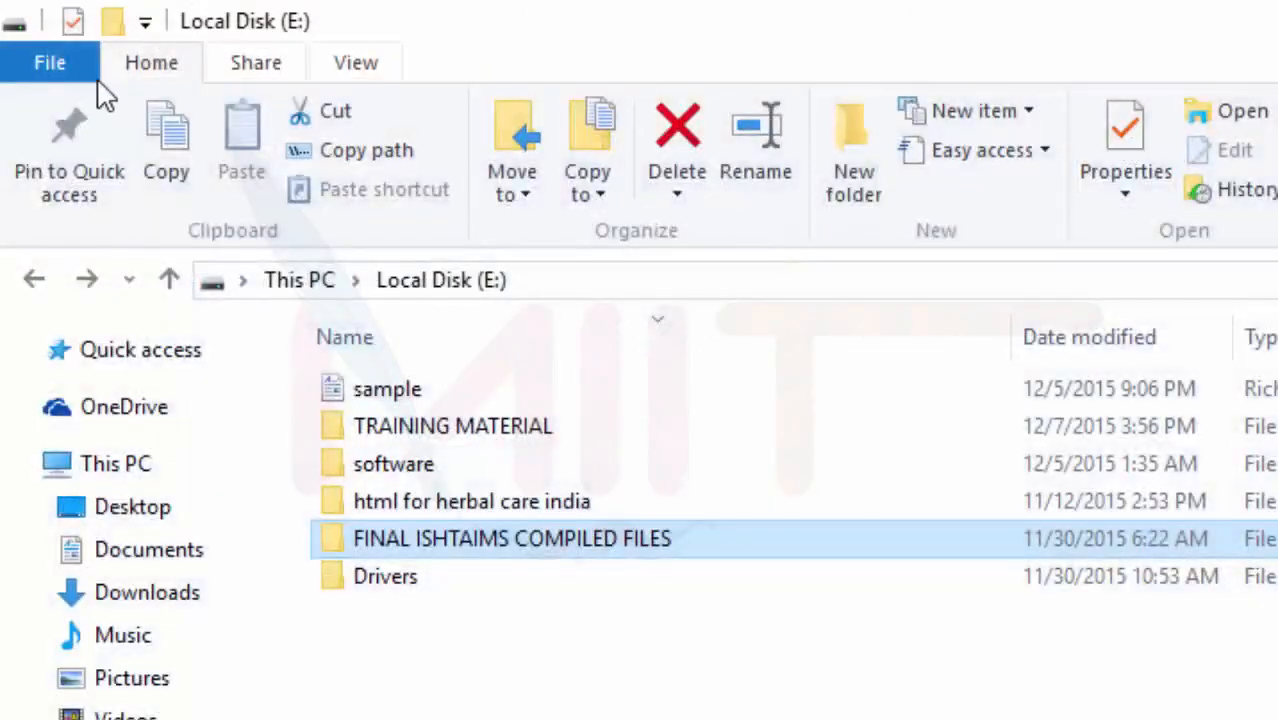
left_click(32, 55)
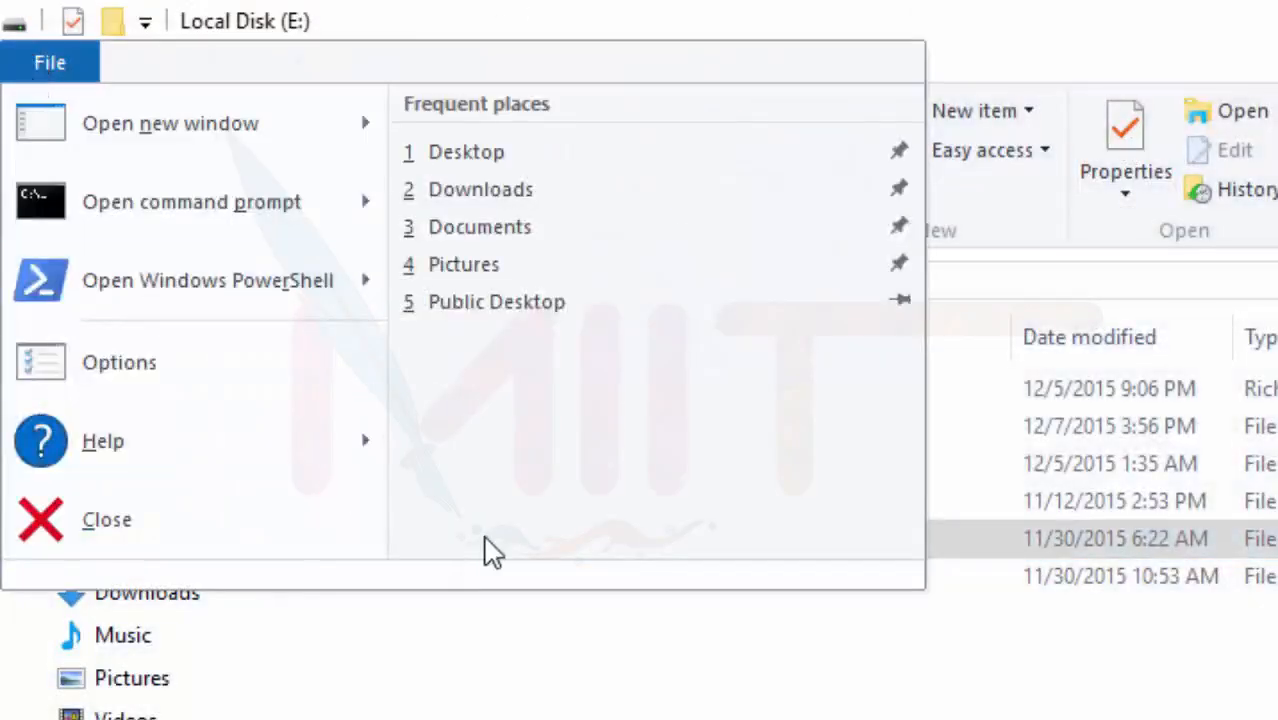
mouse_move(325, 294)
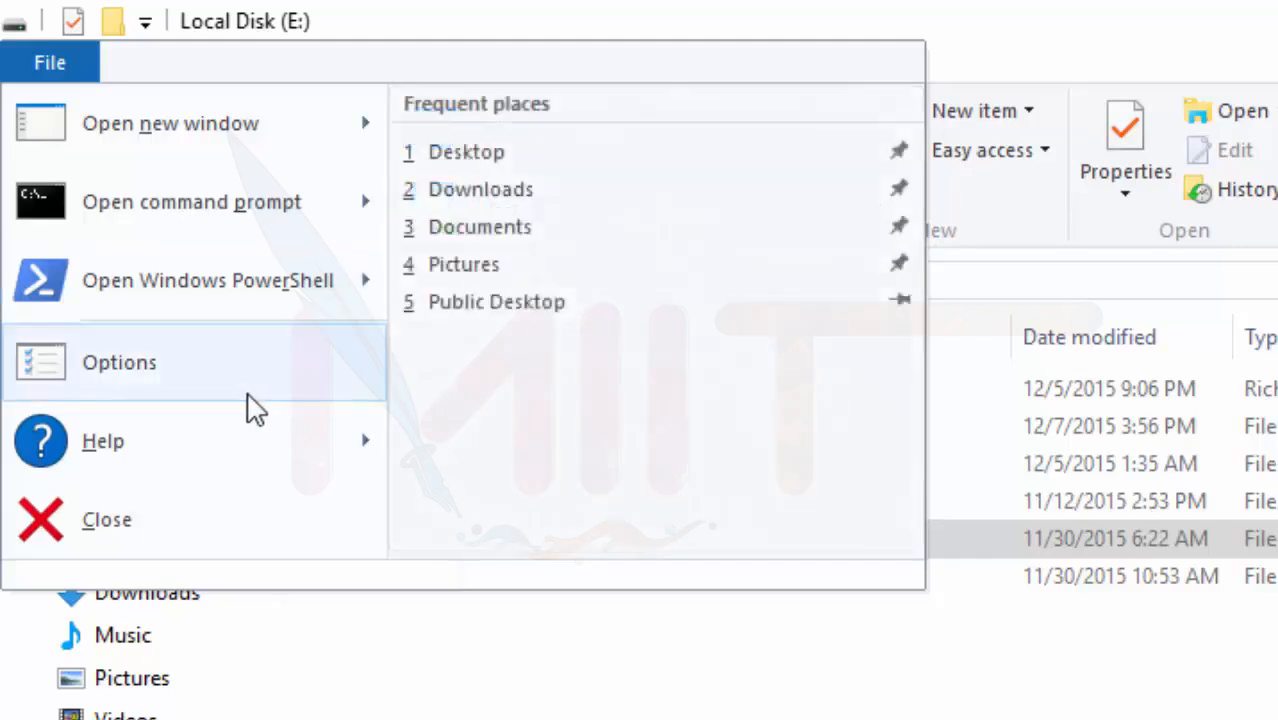
left_click(50, 64)
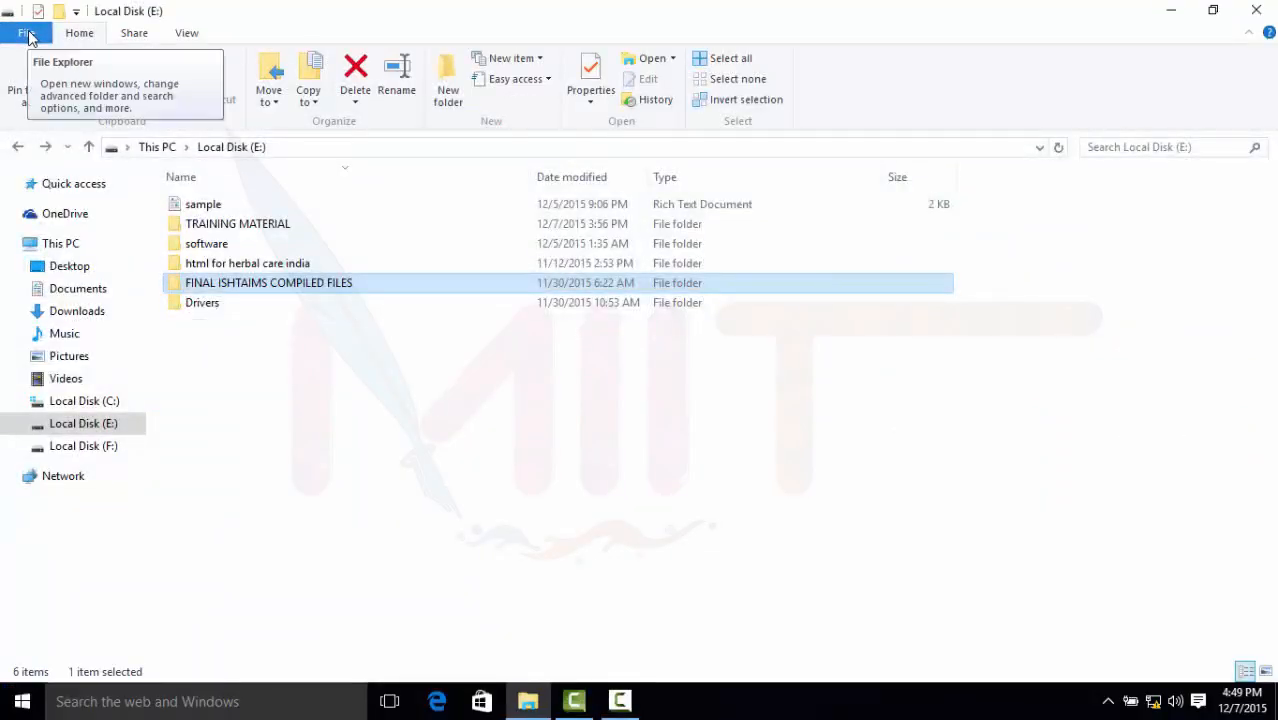
Open the Folder Options dialog and move it clear of the navigation pane.
left_click(28, 37)
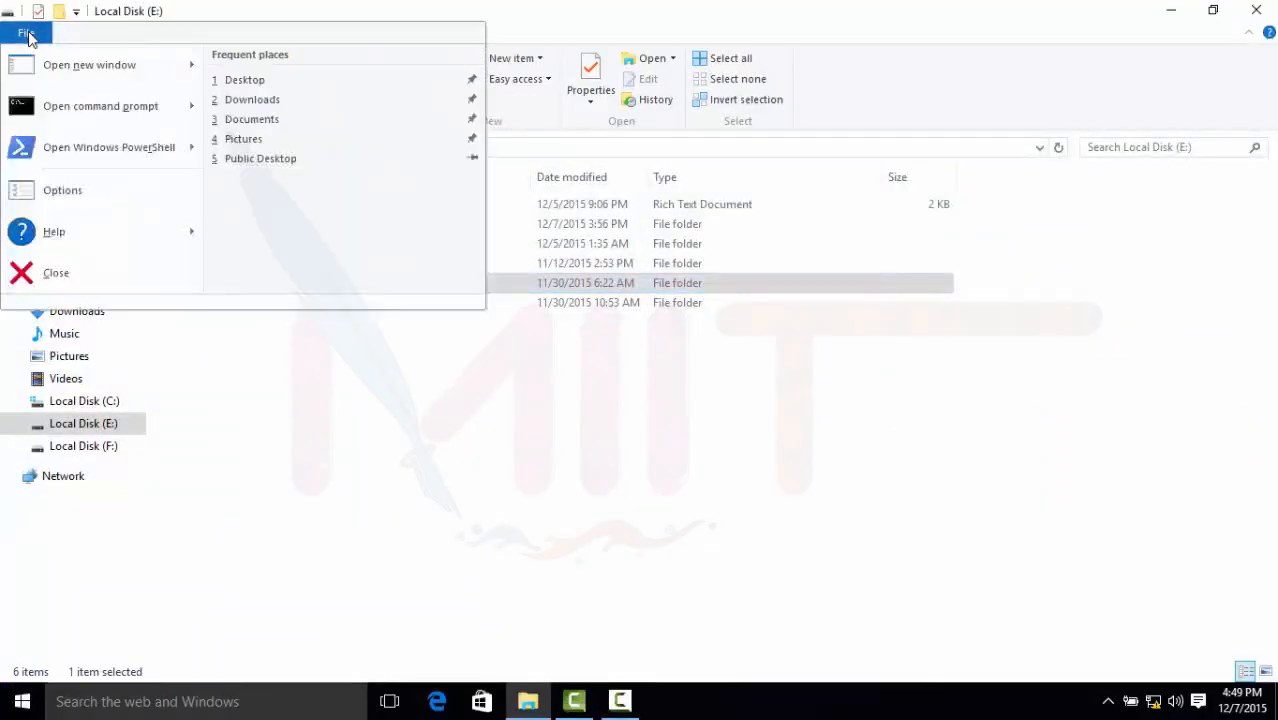
left_click(50, 192)
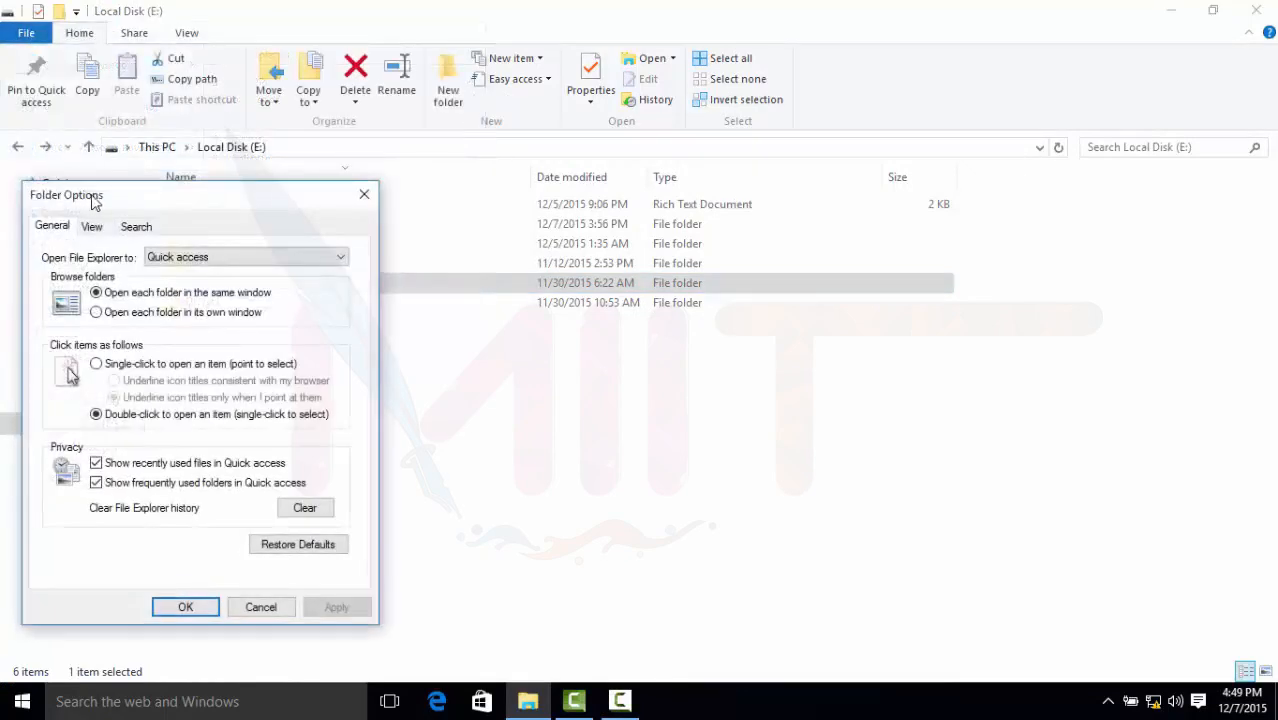
left_click_drag(94, 198, 274, 176)
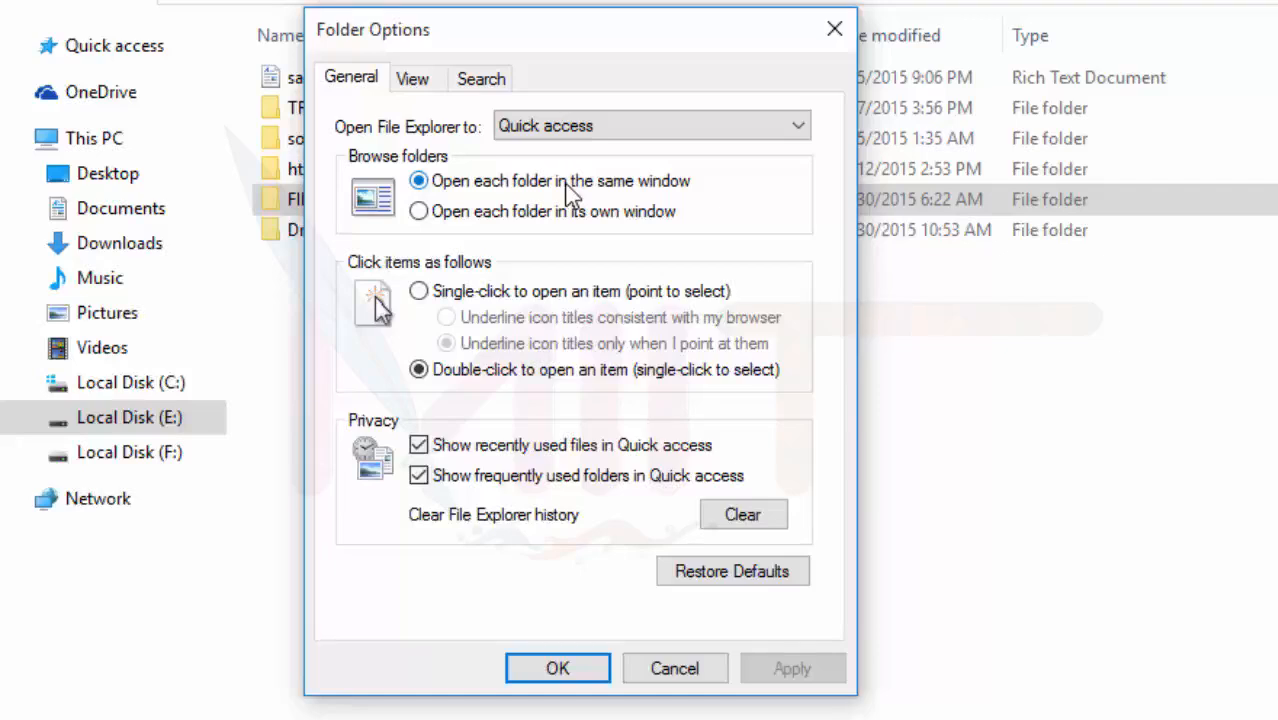
Try opening each folder in its own window and single-click item opening, restoring same-window browsing and double-click opening.
left_click(467, 213)
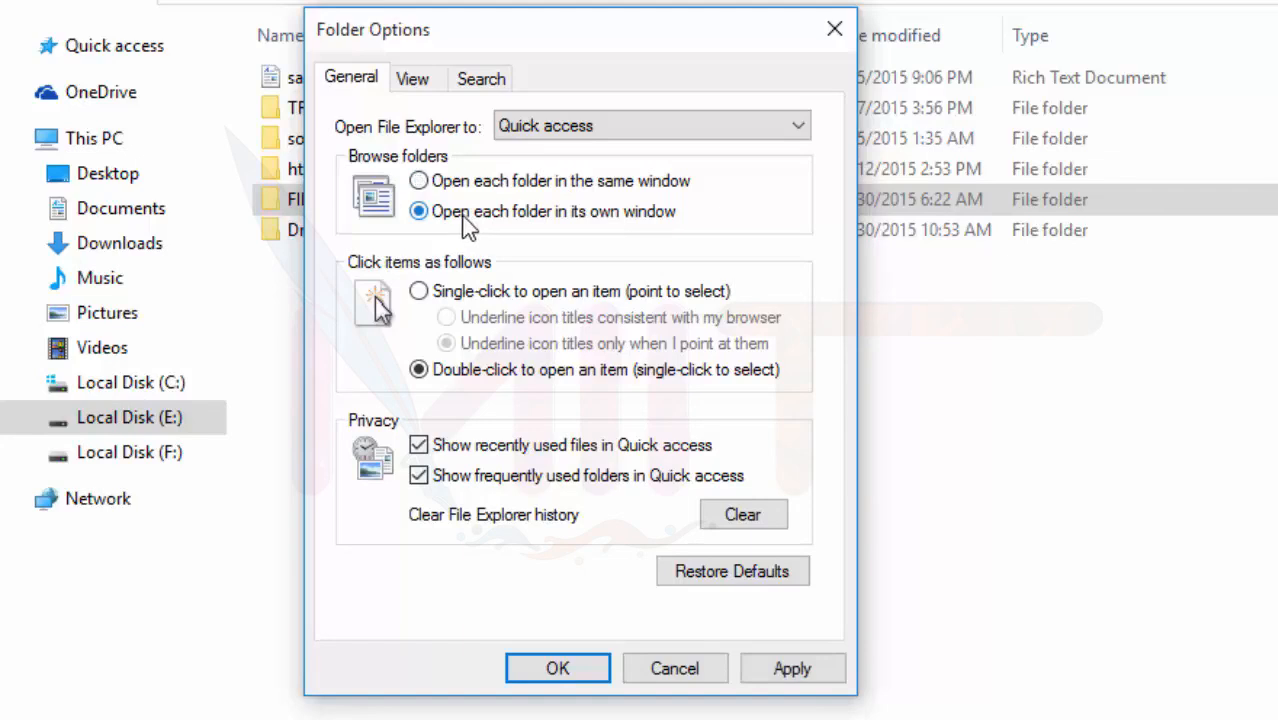
left_click(472, 187)
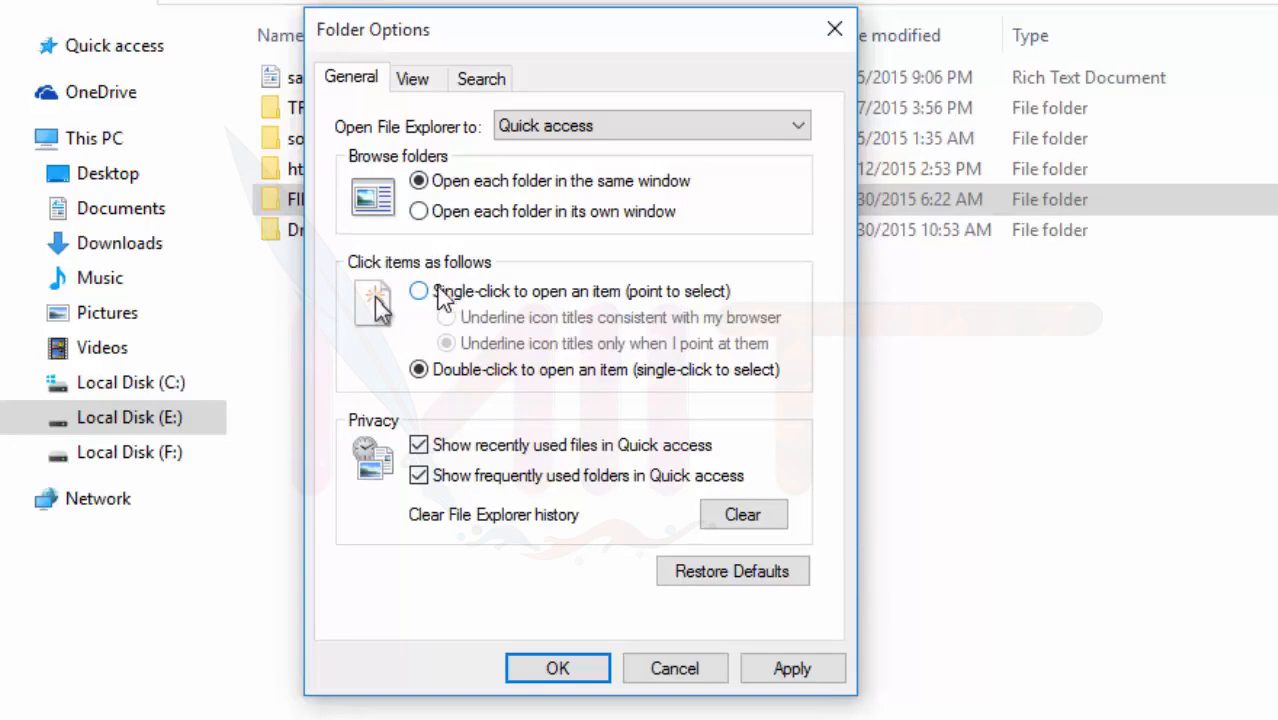
left_click_drag(474, 23, 808, 115)
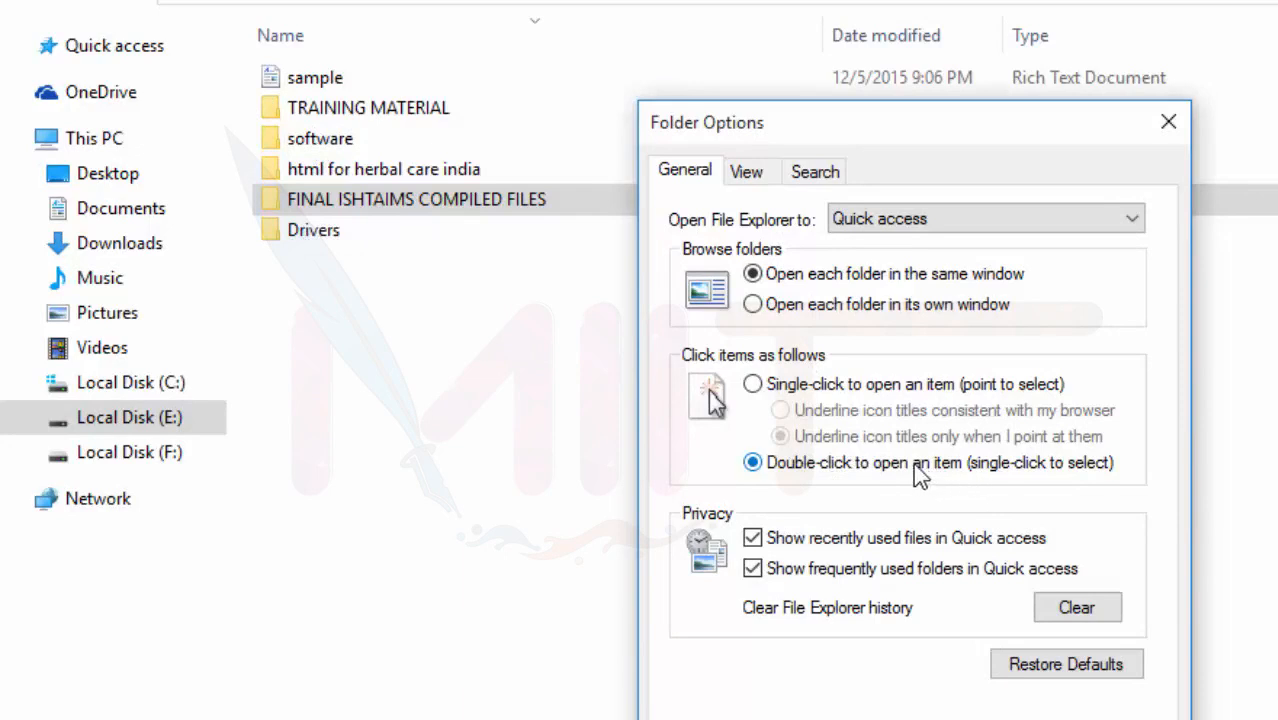
left_click(840, 390)
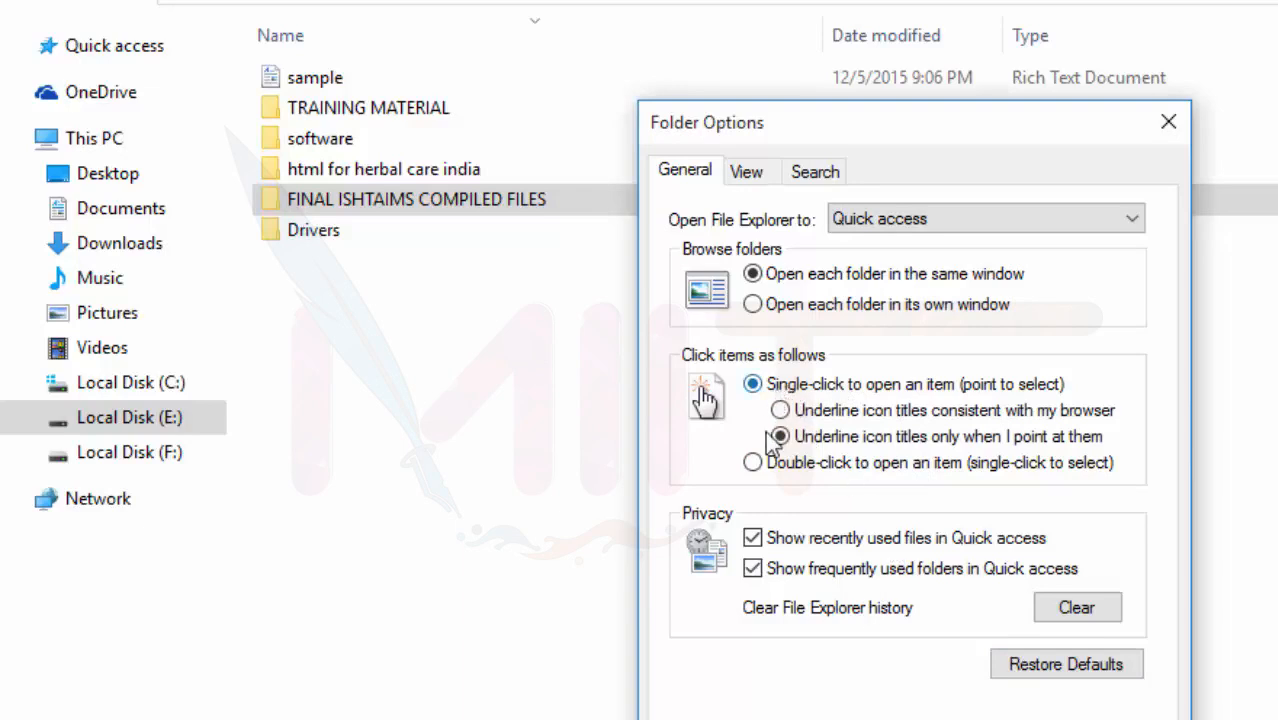
left_click(761, 464)
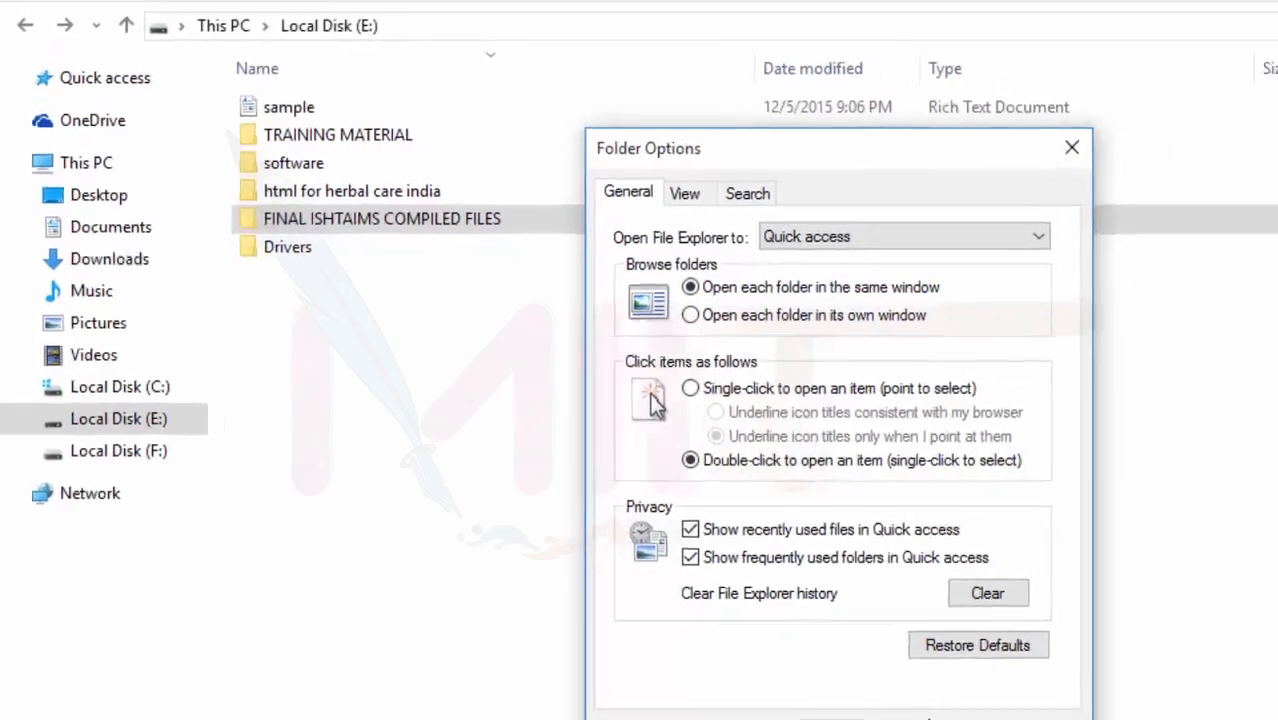
Close the Folder Options dialog and bring up the Help entry among File Explorer's file commands.
left_click(747, 677)
left_click(26, 32)
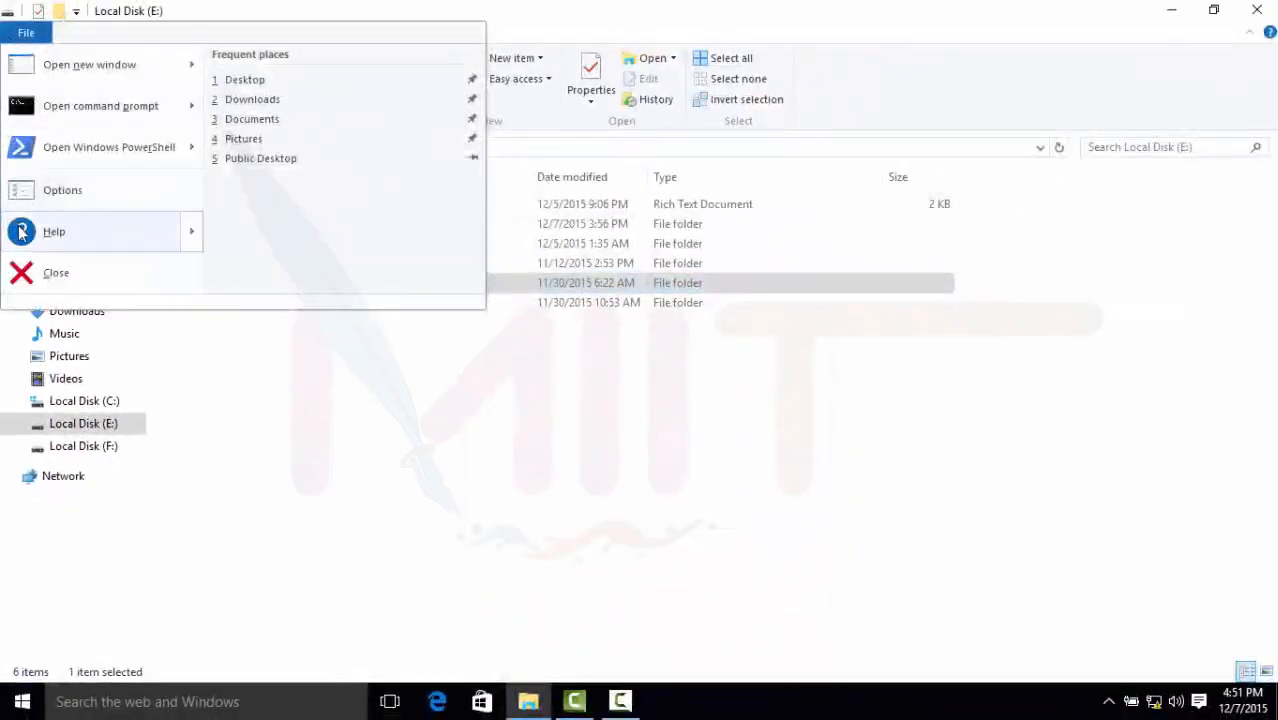
mouse_move(22, 232)
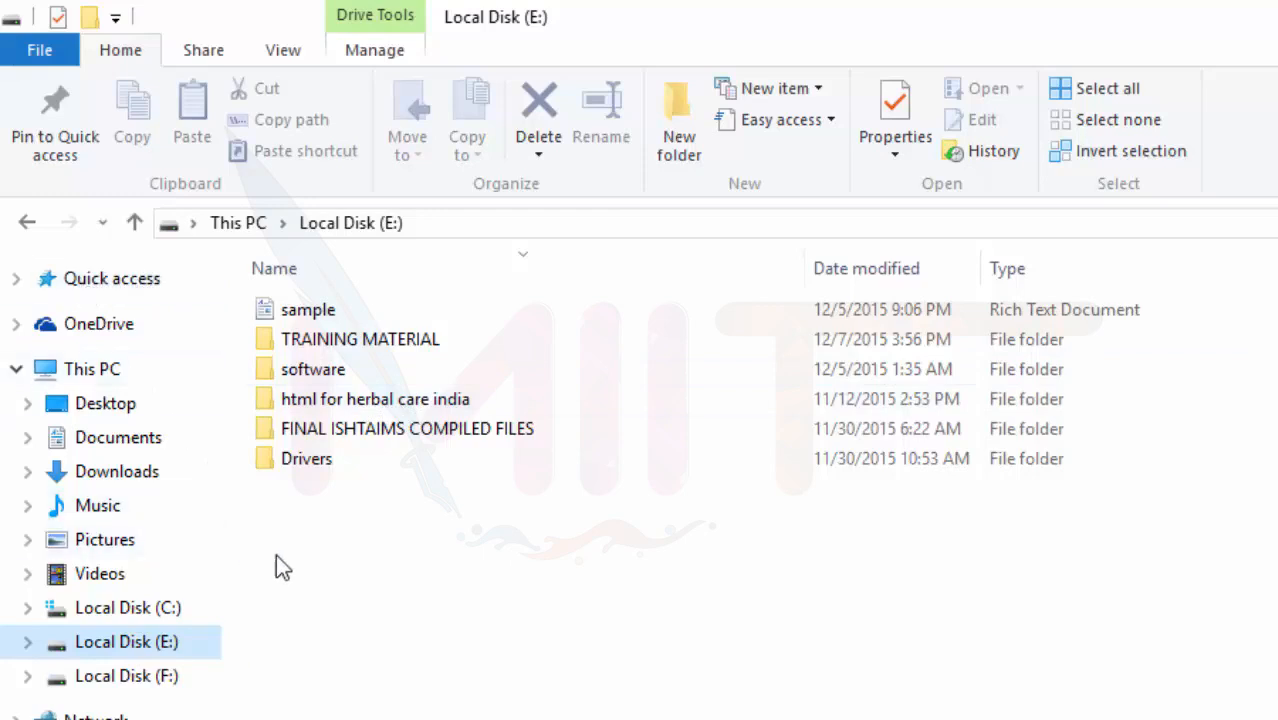
Pin the FINAL ISHTAIMS COMPILED FILES folder to Quick access and expand Quick access in the navigation pane.
left_click(316, 437)
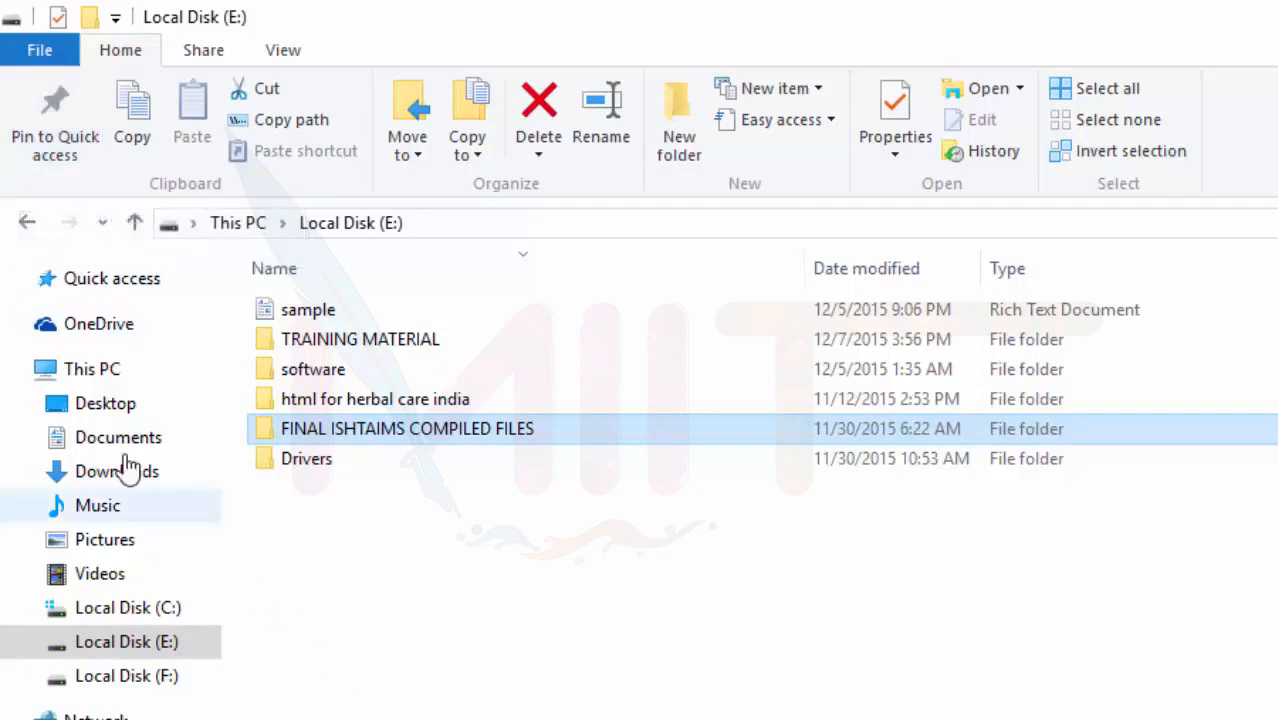
left_click(98, 287)
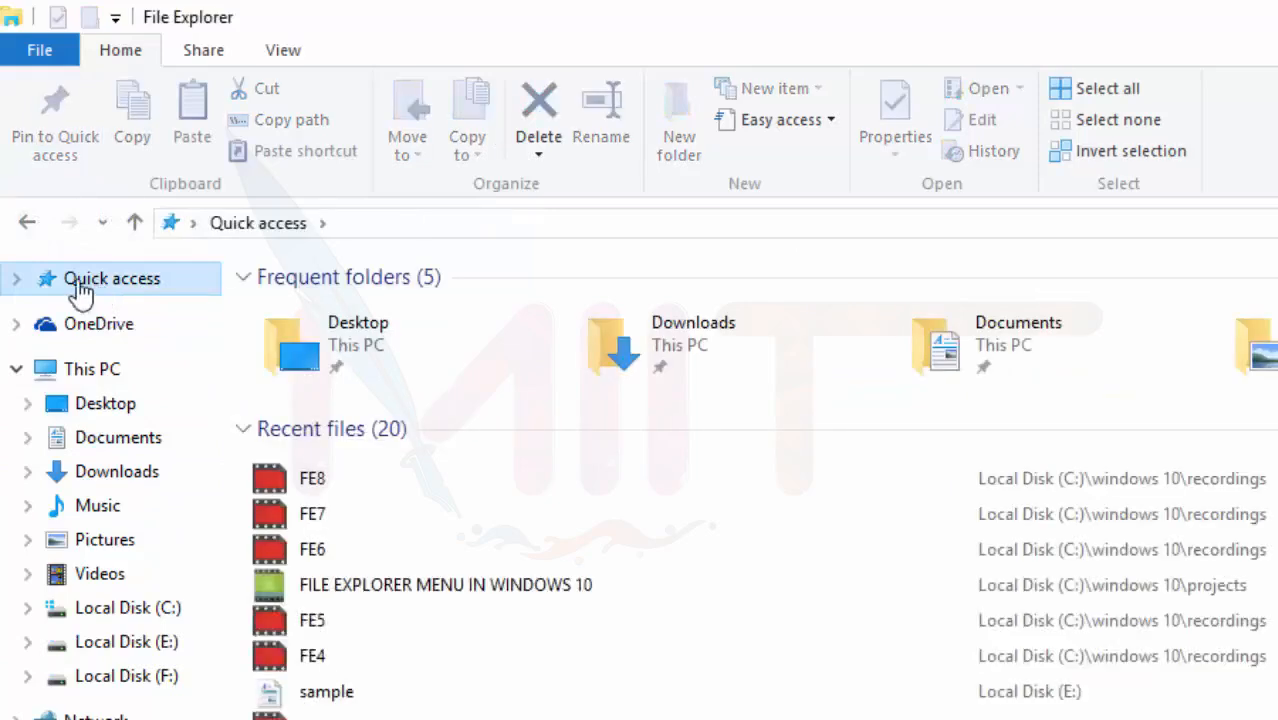
left_click(15, 281)
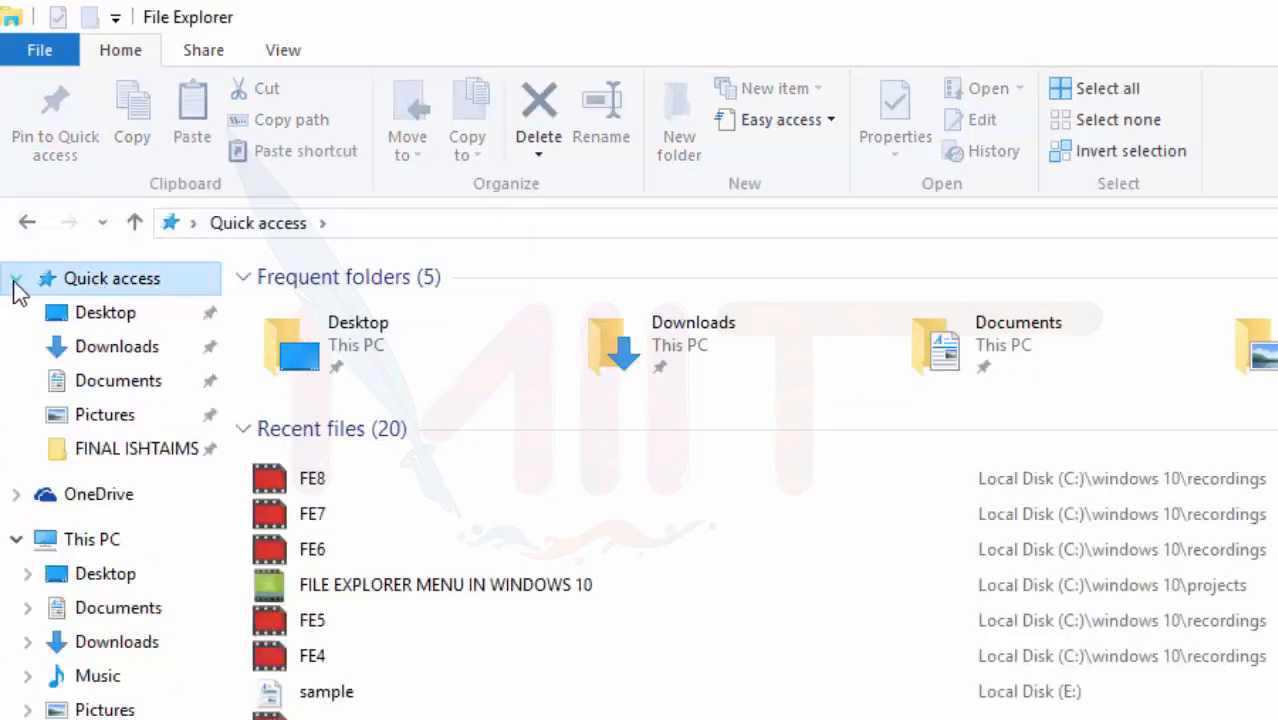
Unpin the FINAL ISHTAIMS COMPILED FILES folder from Quick access and return to Local Disk (E:).
right_click(128, 453)
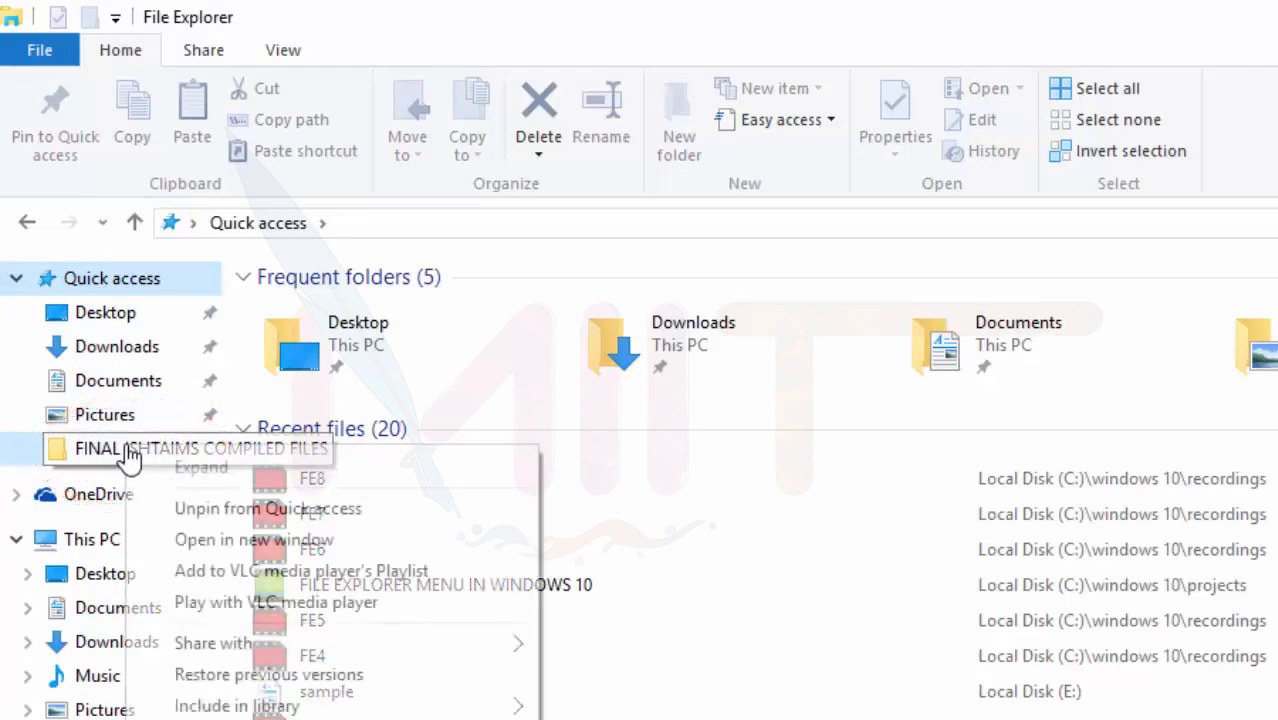
left_click(218, 510)
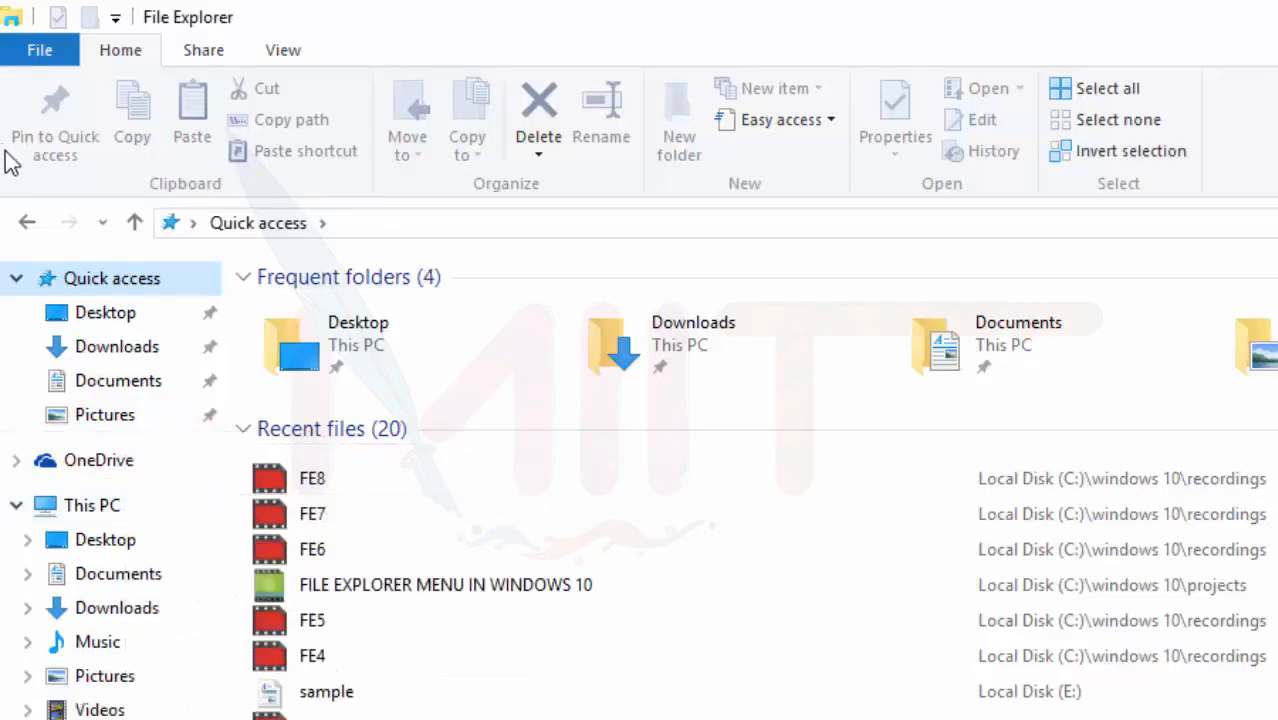
left_click(25, 224)
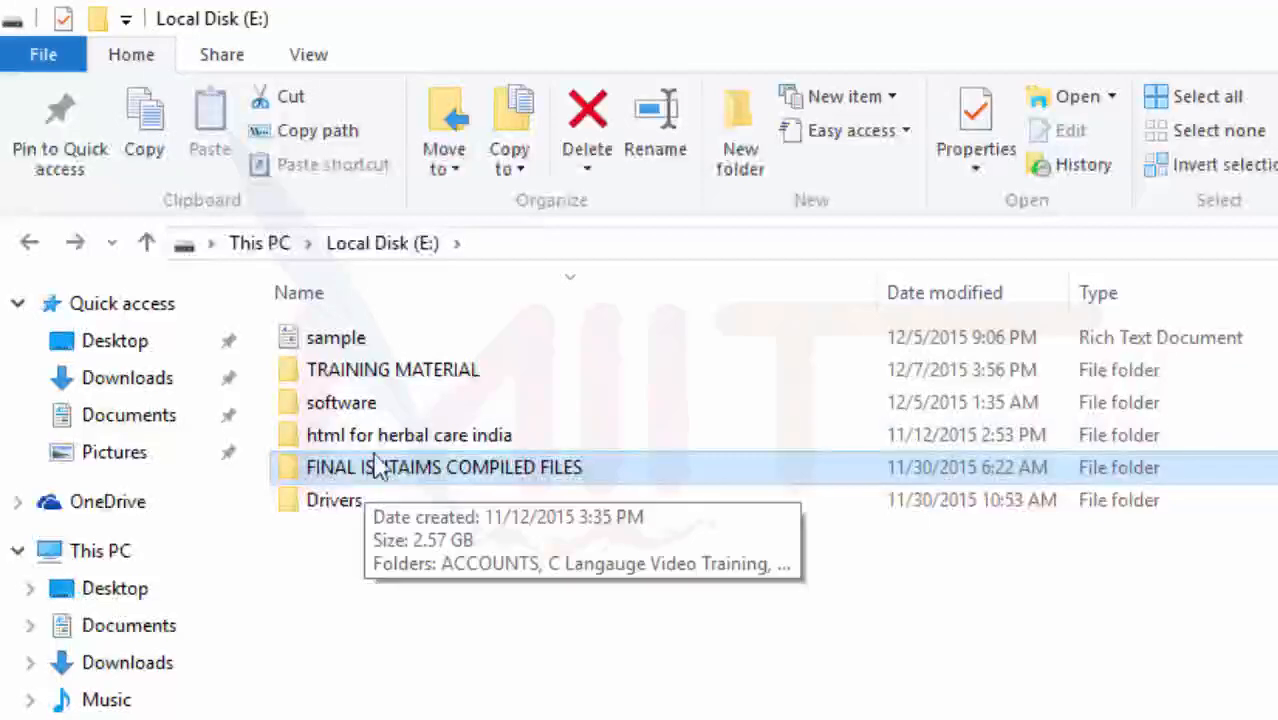
Copy the sample document and paste it both into Local Disk (E:) and onto the Desktop.
left_click(342, 345)
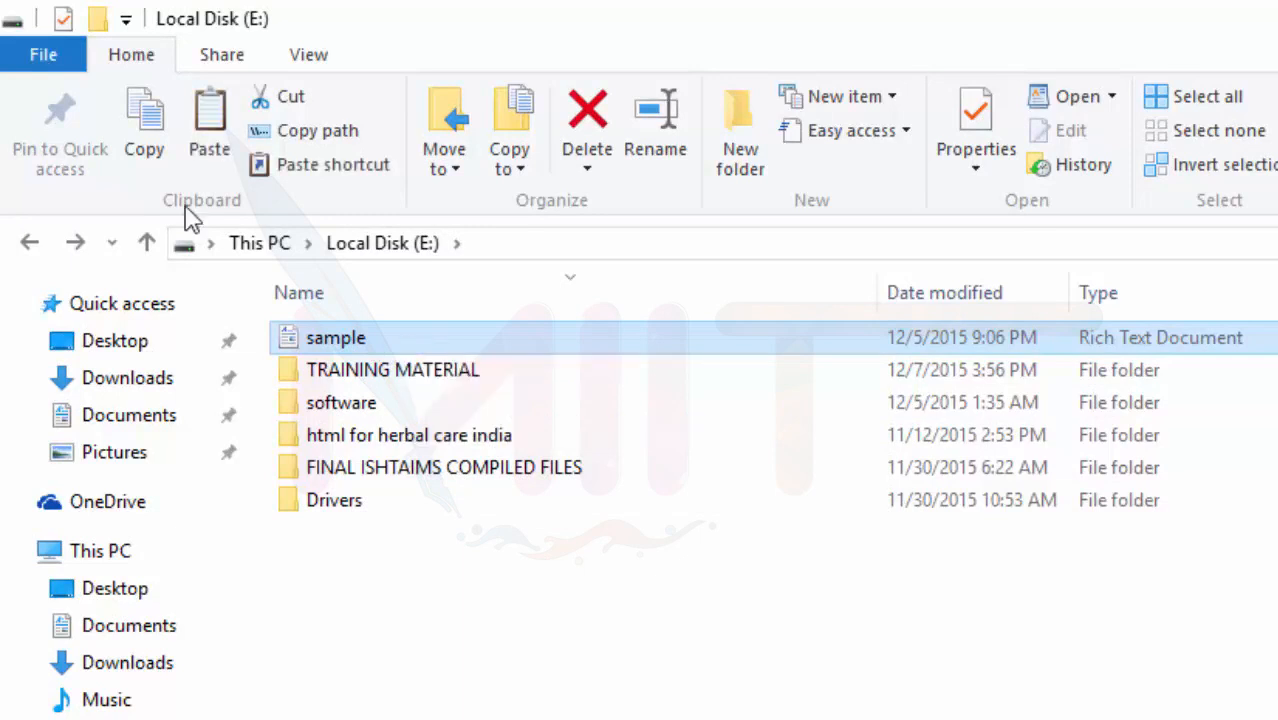
left_click(163, 140)
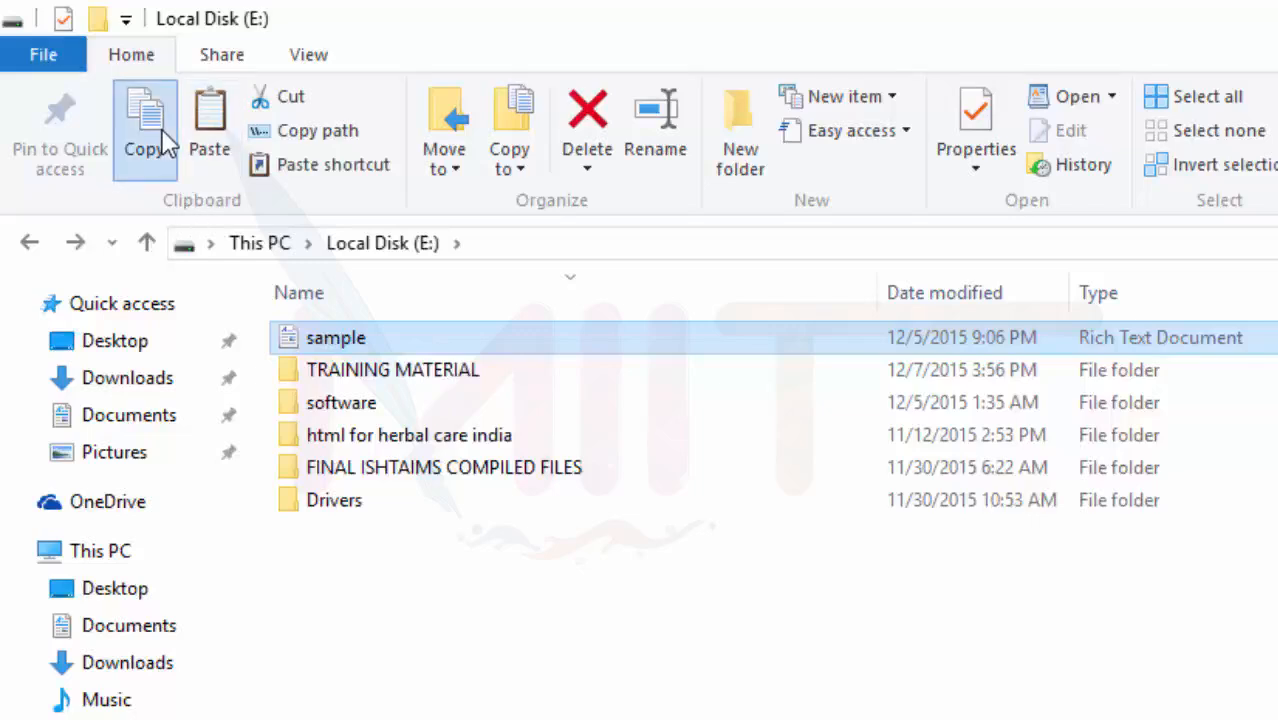
left_click(472, 634)
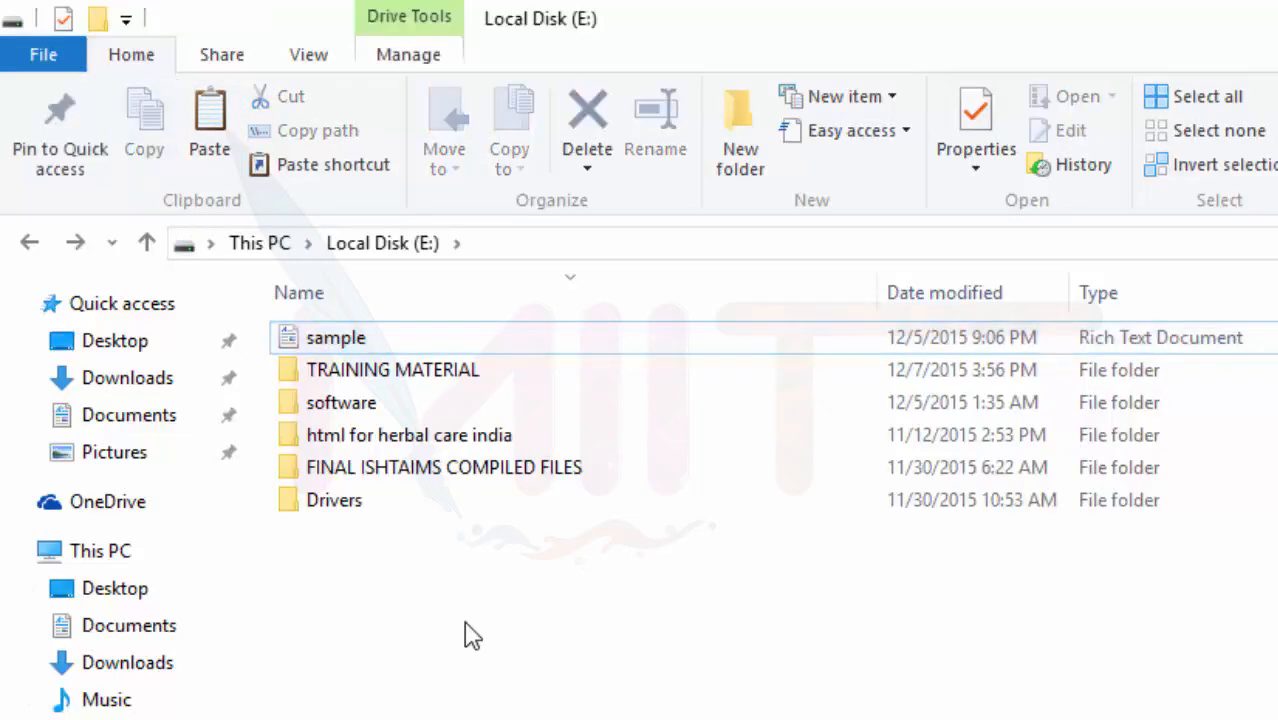
left_click(219, 107)
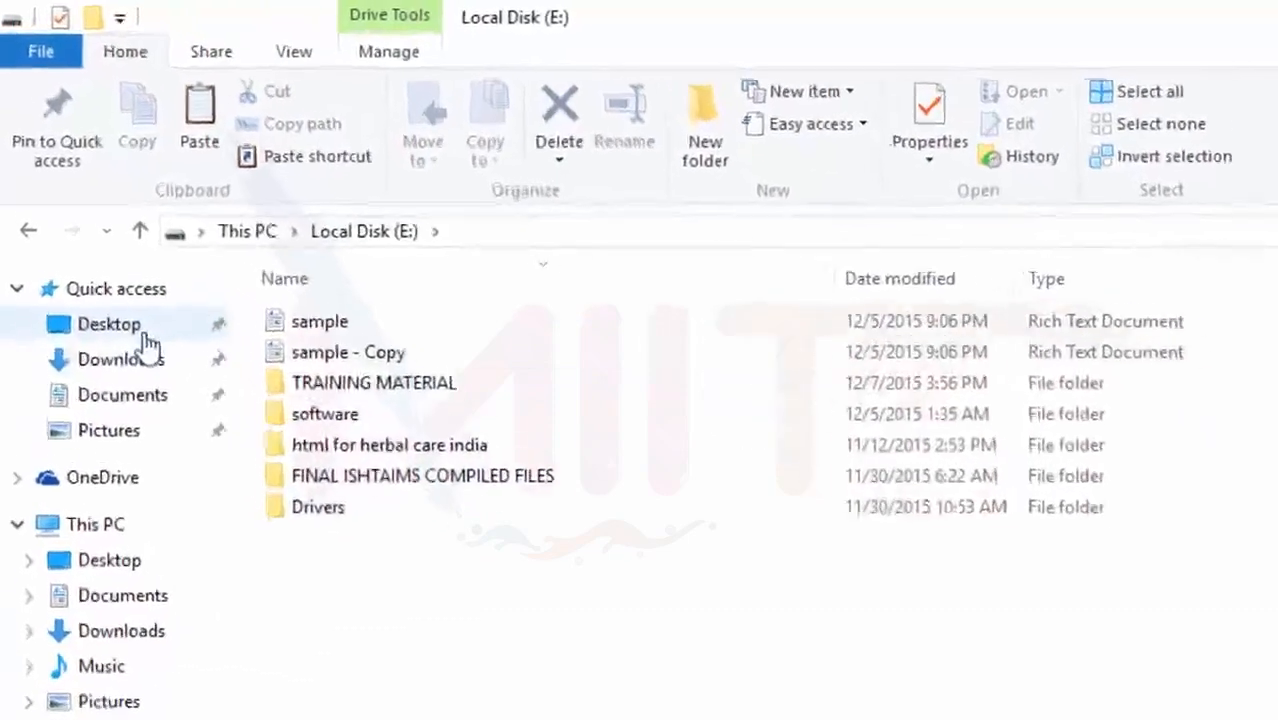
left_click(152, 352)
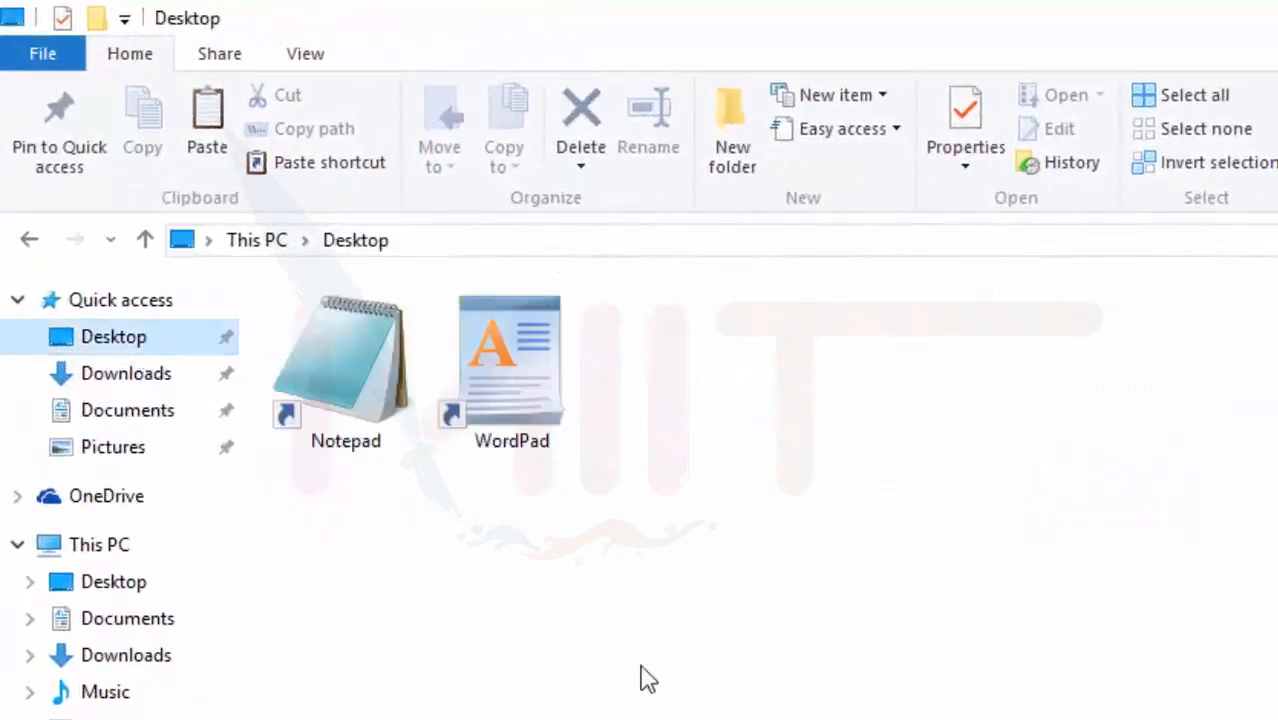
left_click(222, 140)
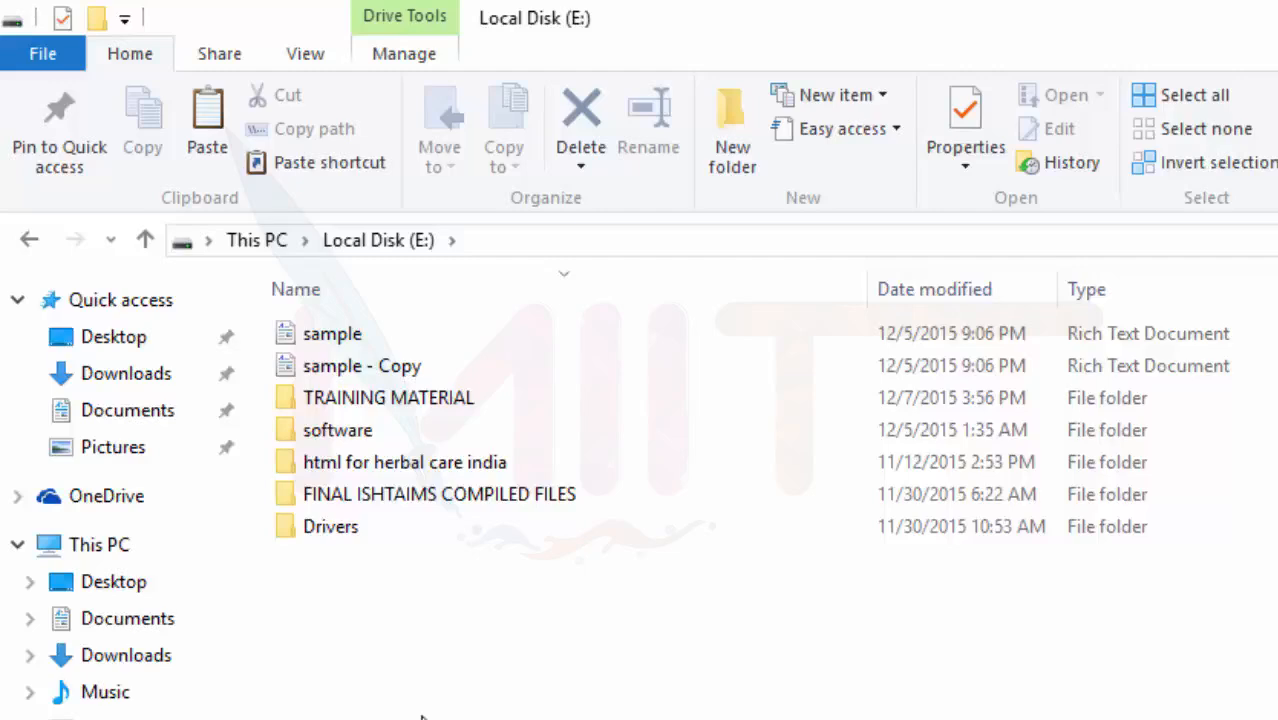
Cut the mytext document from the Documents folder and paste it into Local Disk (E:).
left_click(157, 416)
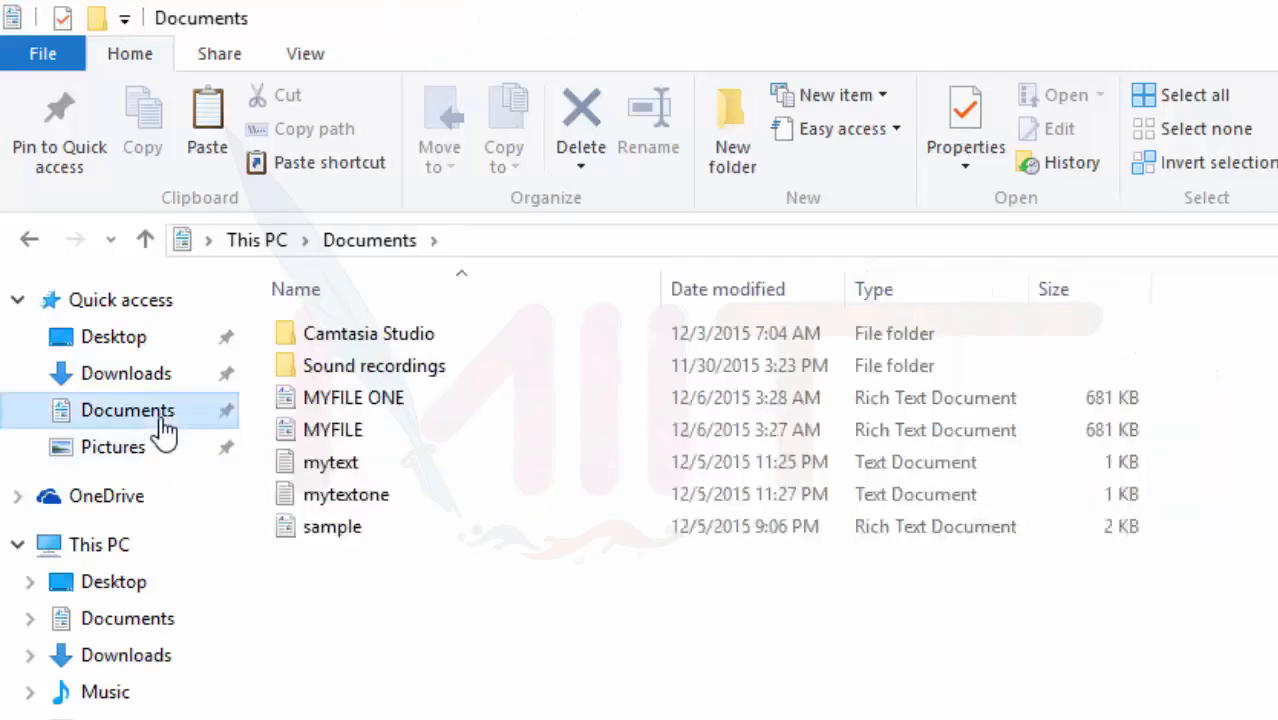
left_click(330, 467)
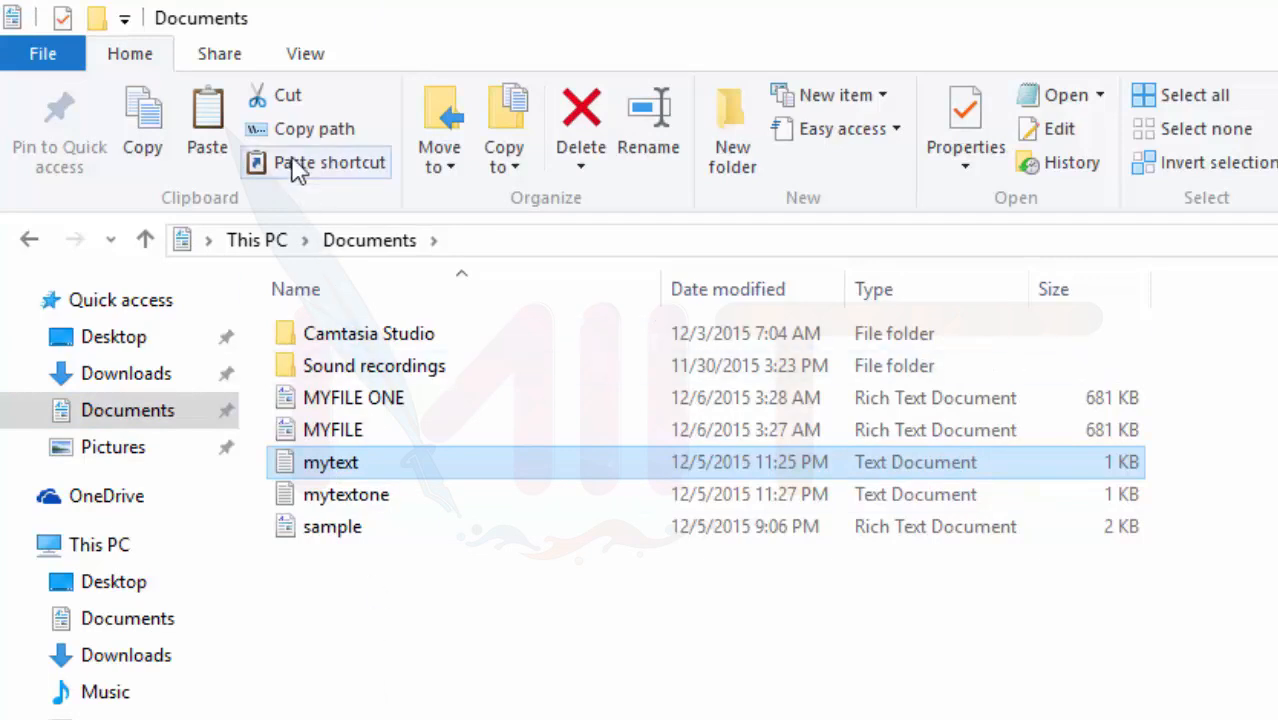
left_click(287, 100)
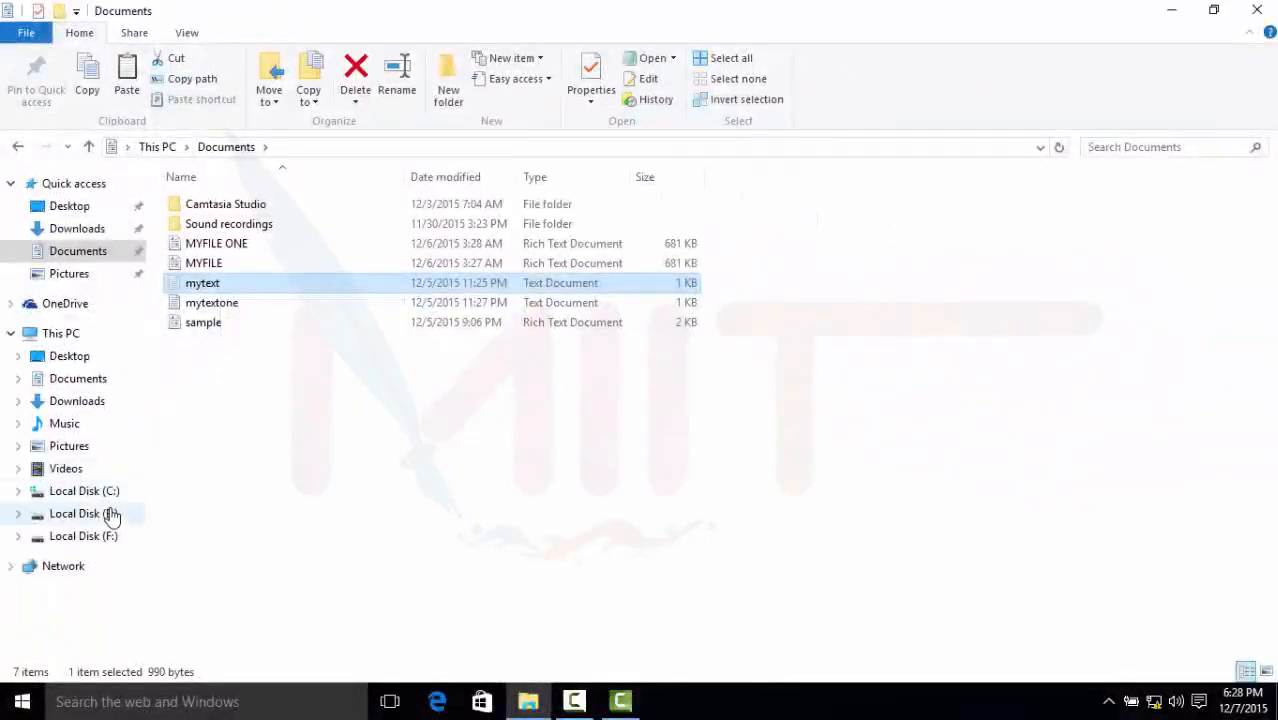
left_click(84, 513)
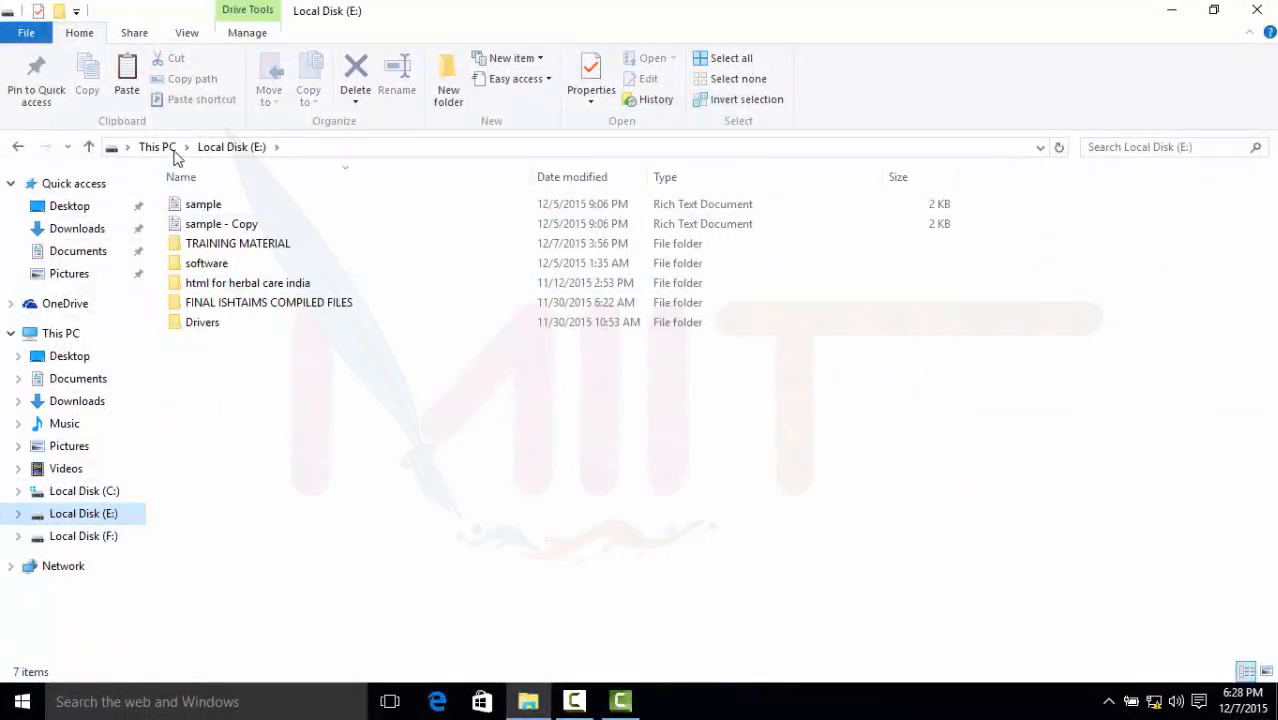
left_click(127, 80)
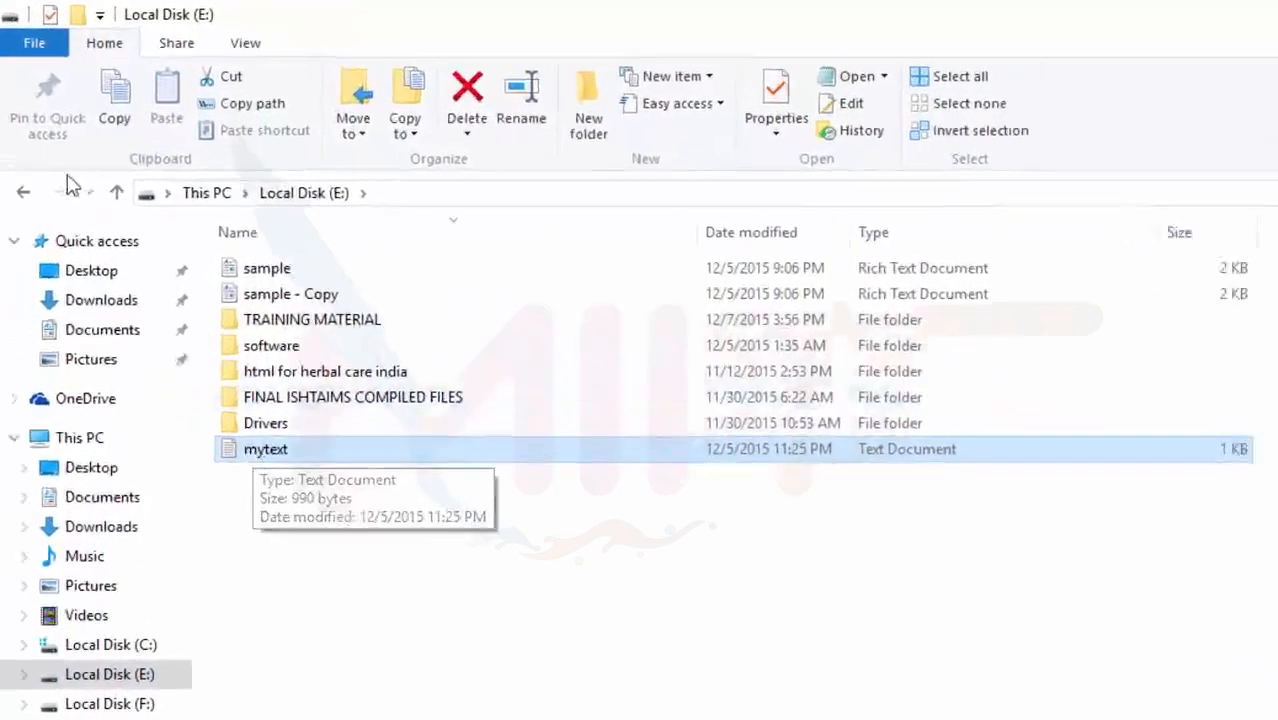
Check the Documents folder for the moved mytext file, return to Local Disk (E:) and clear the selection.
left_click(23, 193)
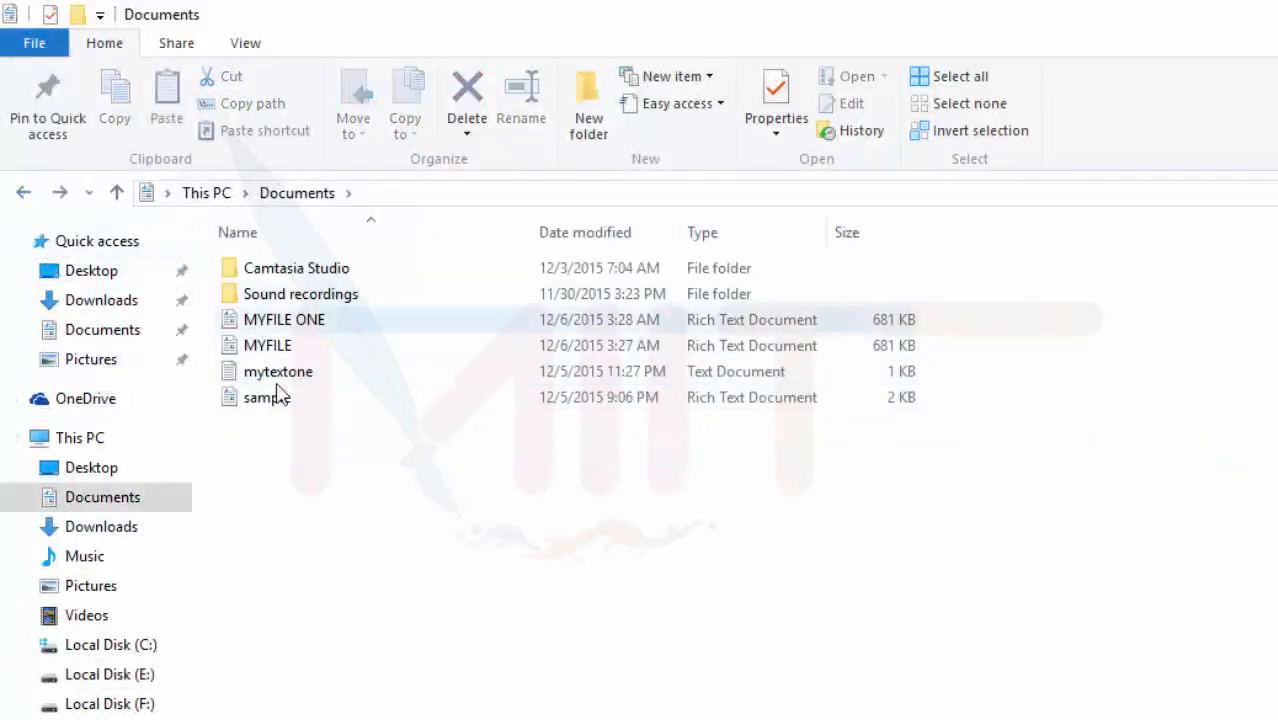
left_click(60, 195)
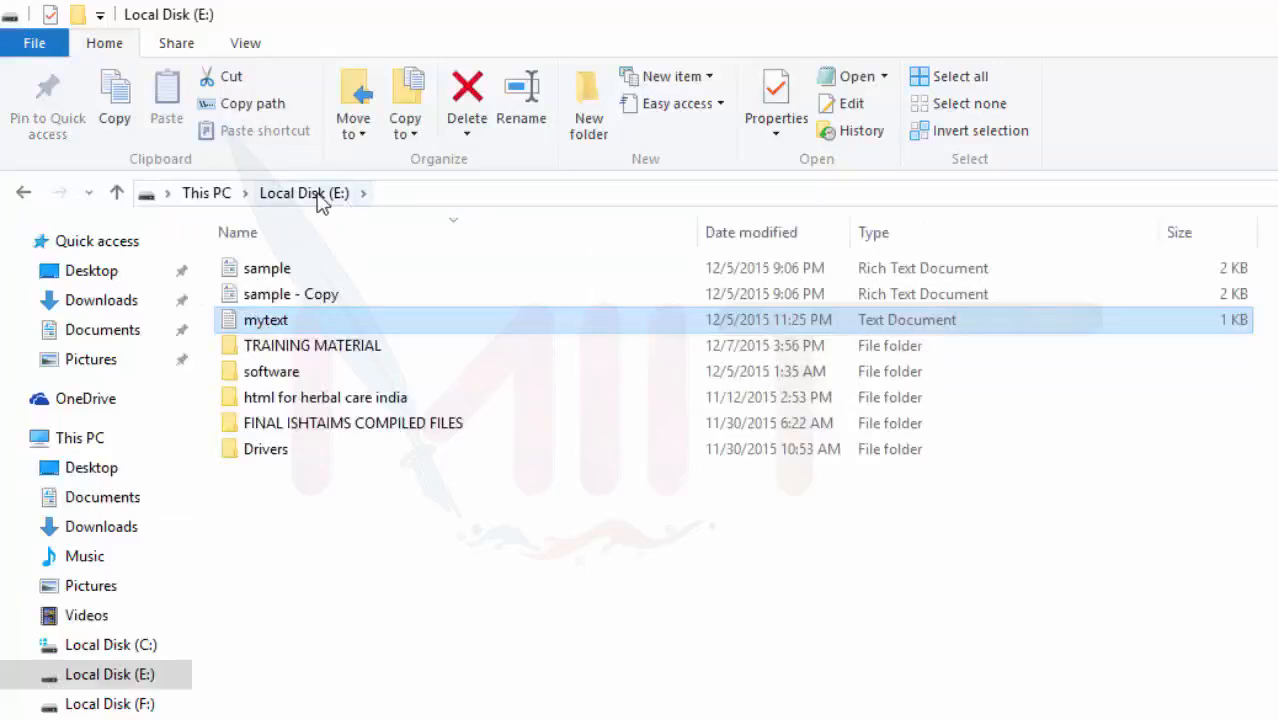
left_click(352, 611)
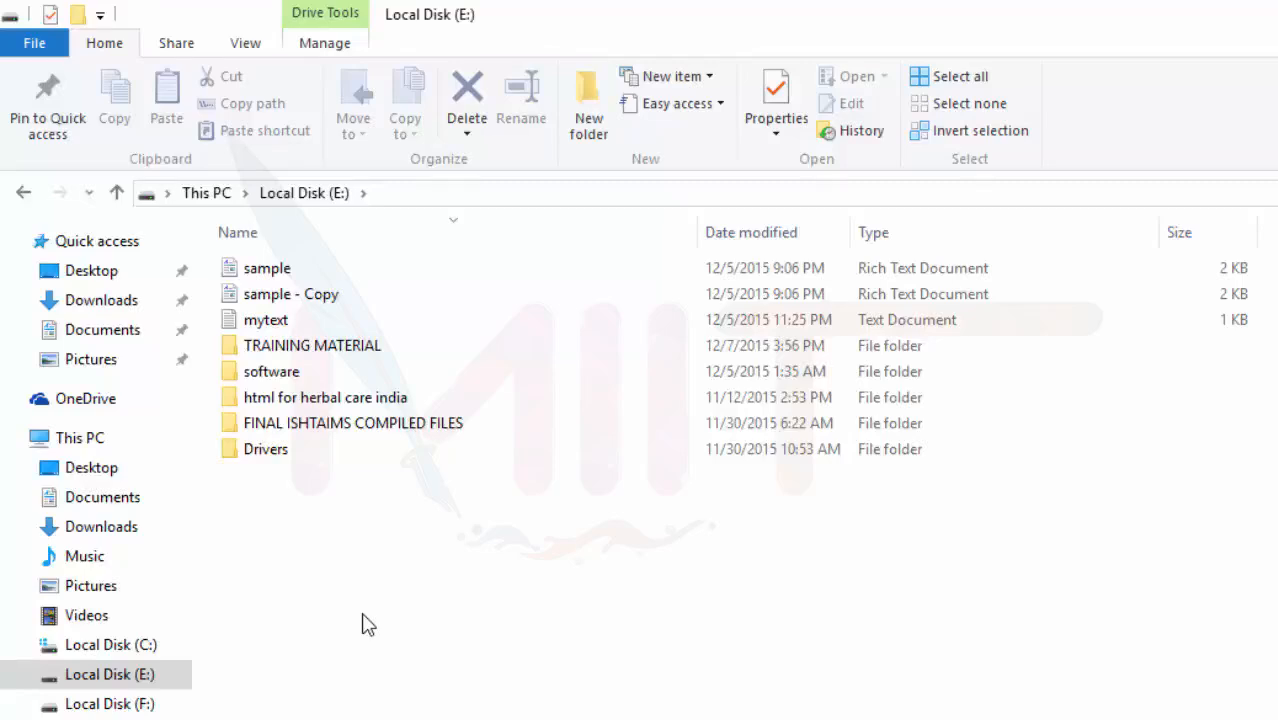
Copy the path of the TRAINING MATERIAL folder and paste it into a new Notepad document.
left_click(318, 352)
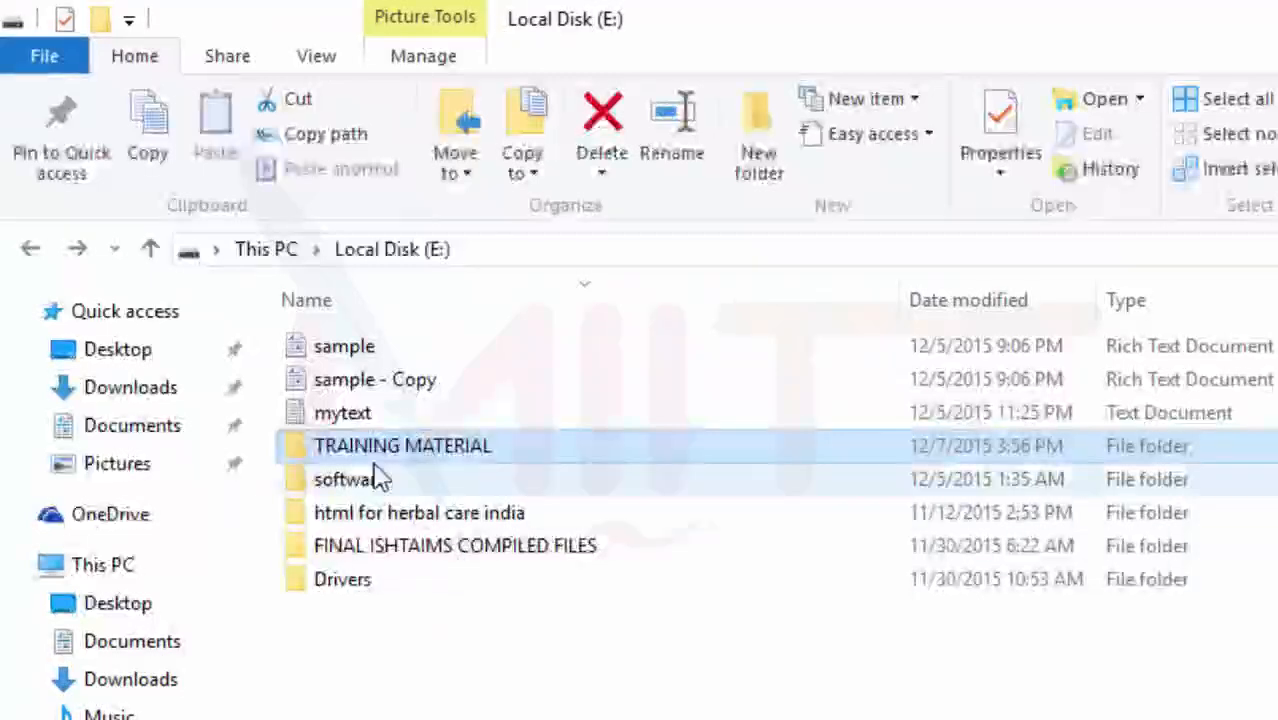
mouse_move(422, 468)
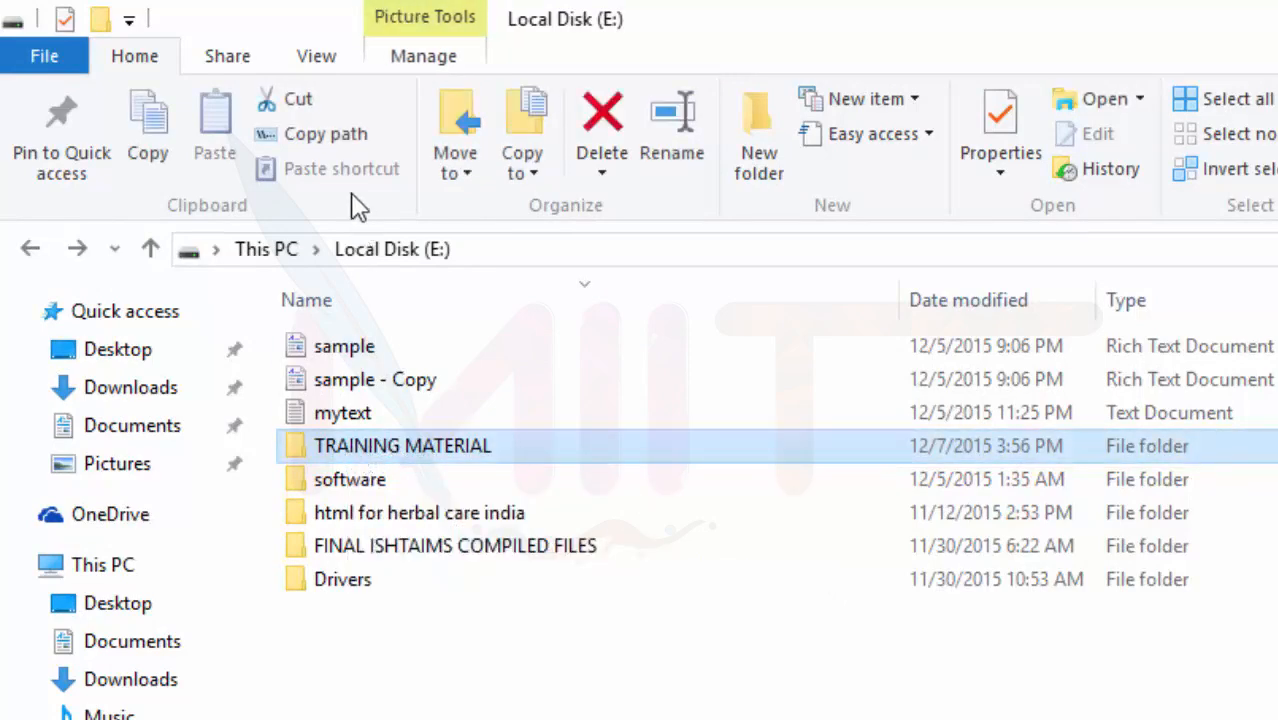
left_click(333, 143)
key("super")
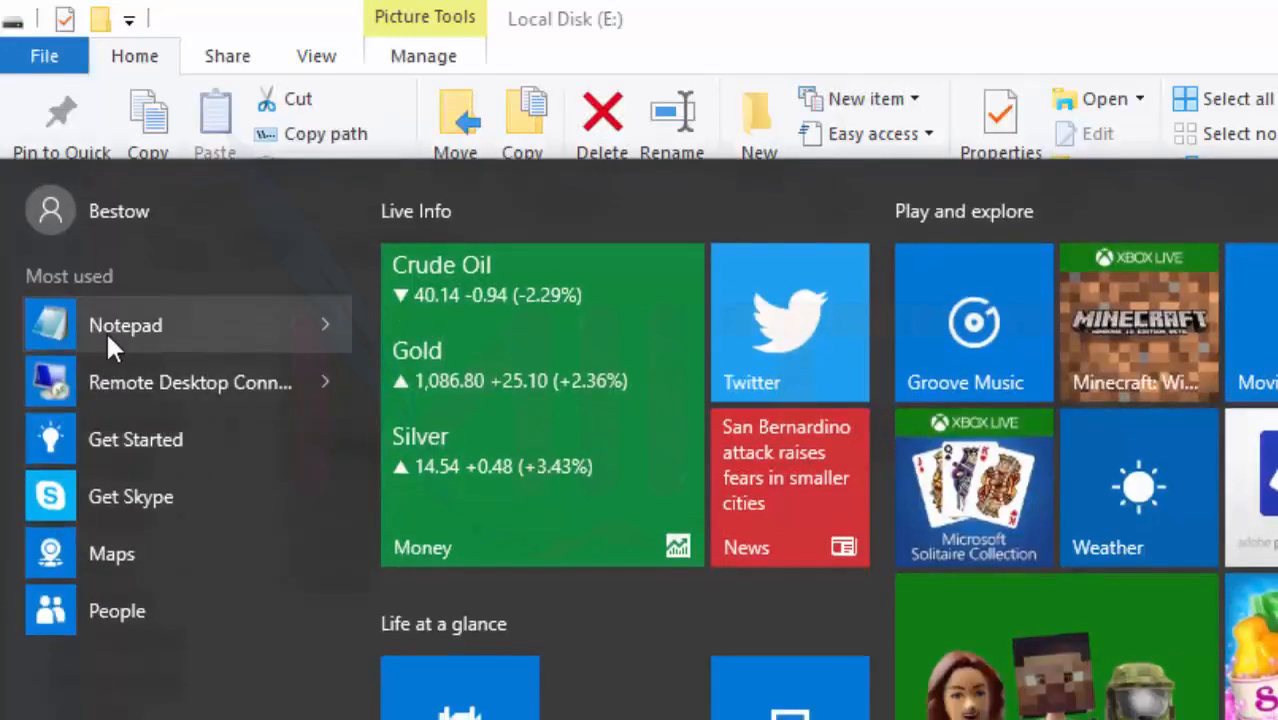
left_click(106, 330)
right_click(813, 289)
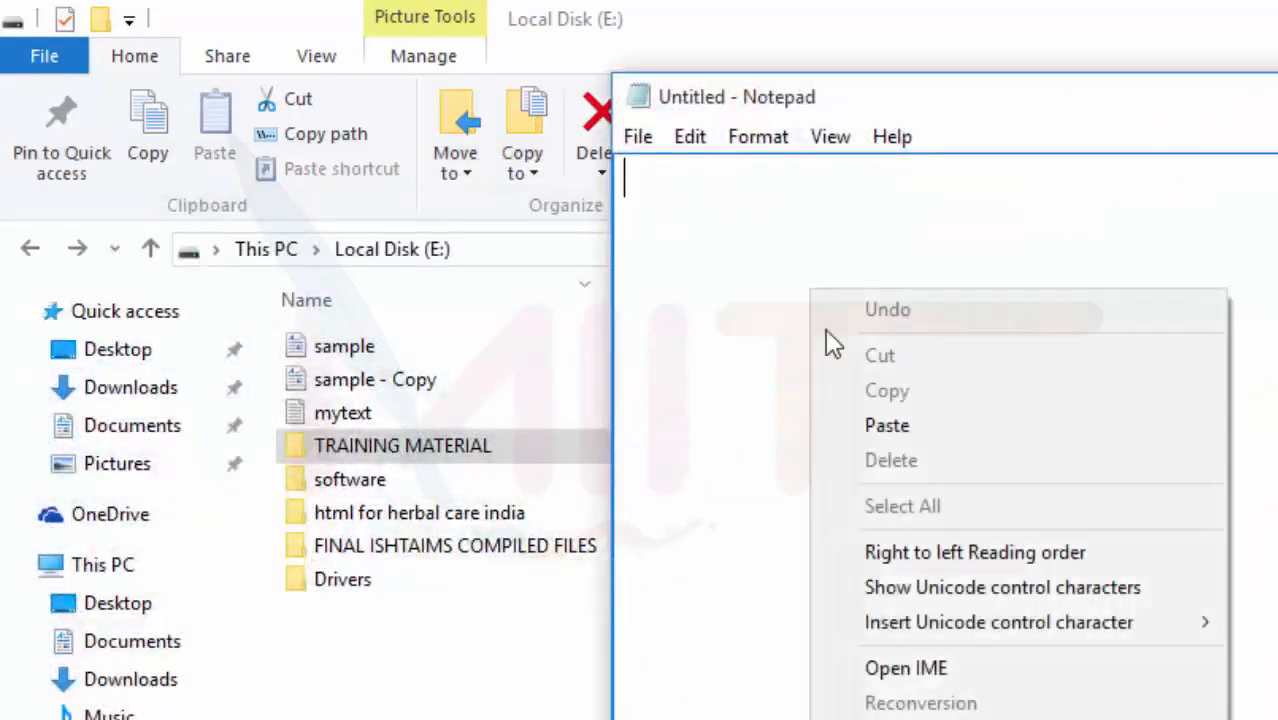
left_click(884, 432)
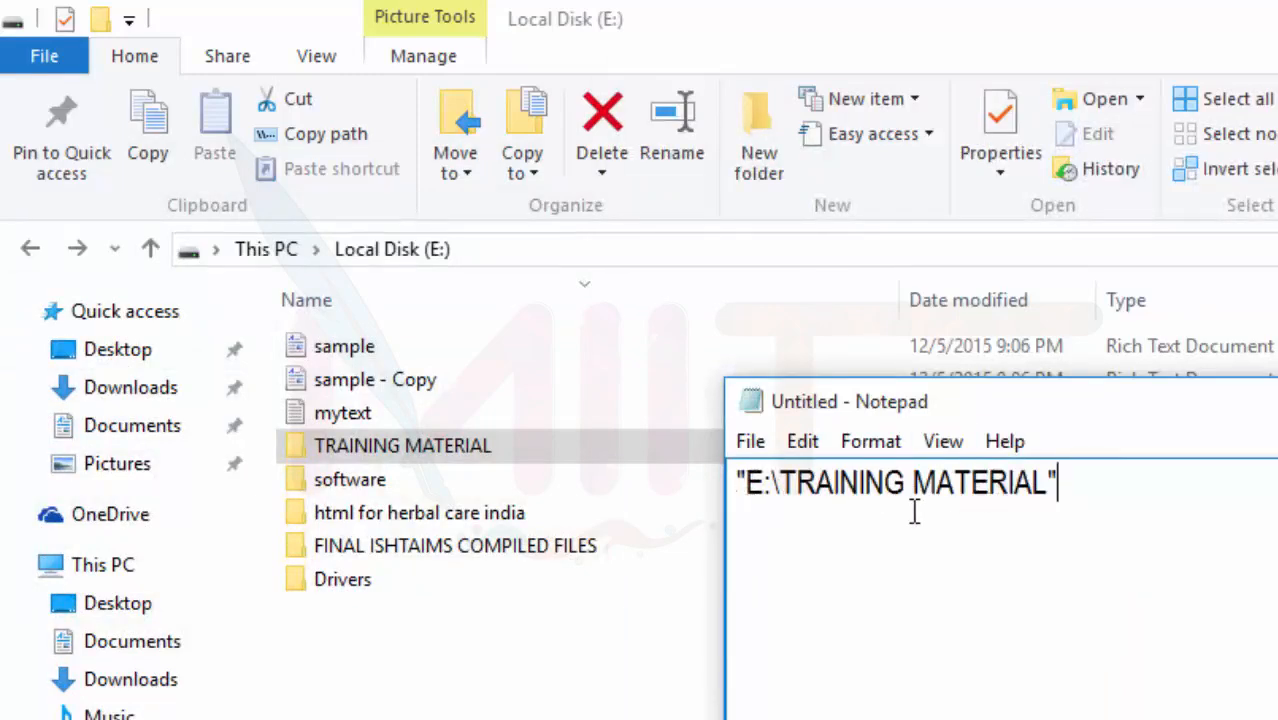
Switch back to File Explorer and display the current location as an editable path.
left_click(522, 275)
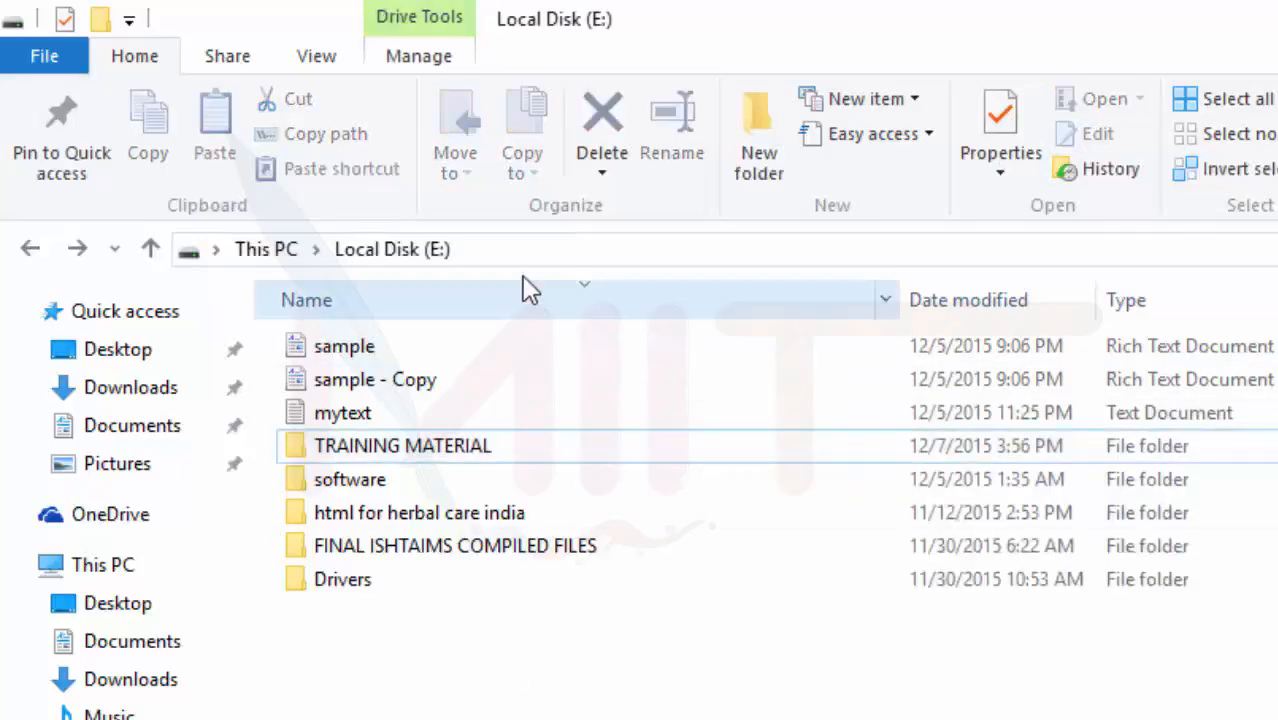
left_click(521, 250)
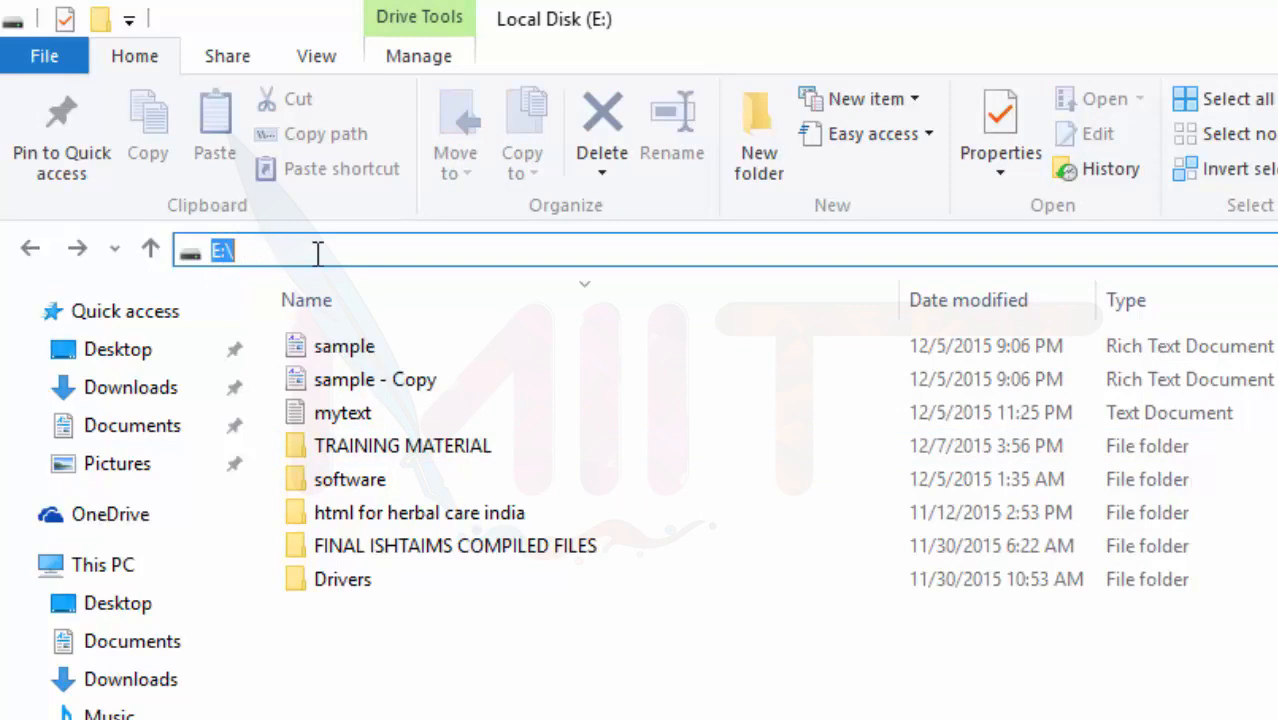
Place a shortcut to the image IMG-20150530-WA0024 from Pictures in Local Disk (E:) and check its target location.
left_click(117, 463)
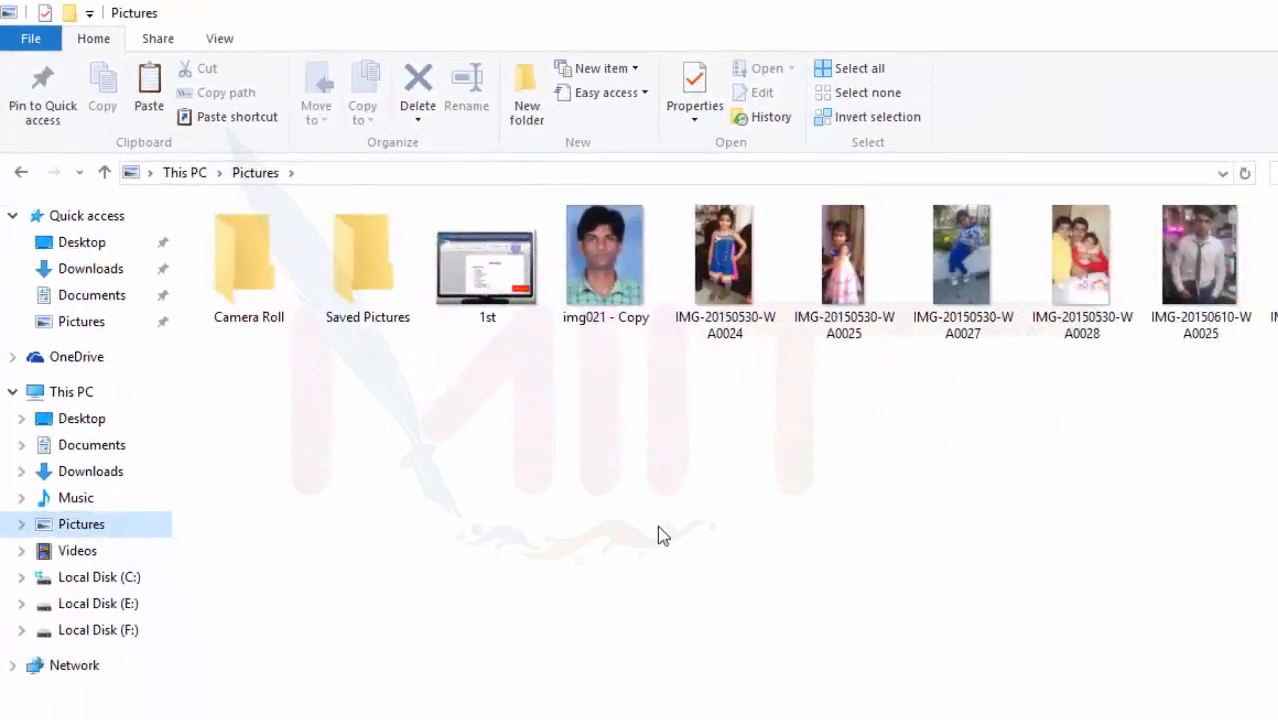
left_click(735, 290)
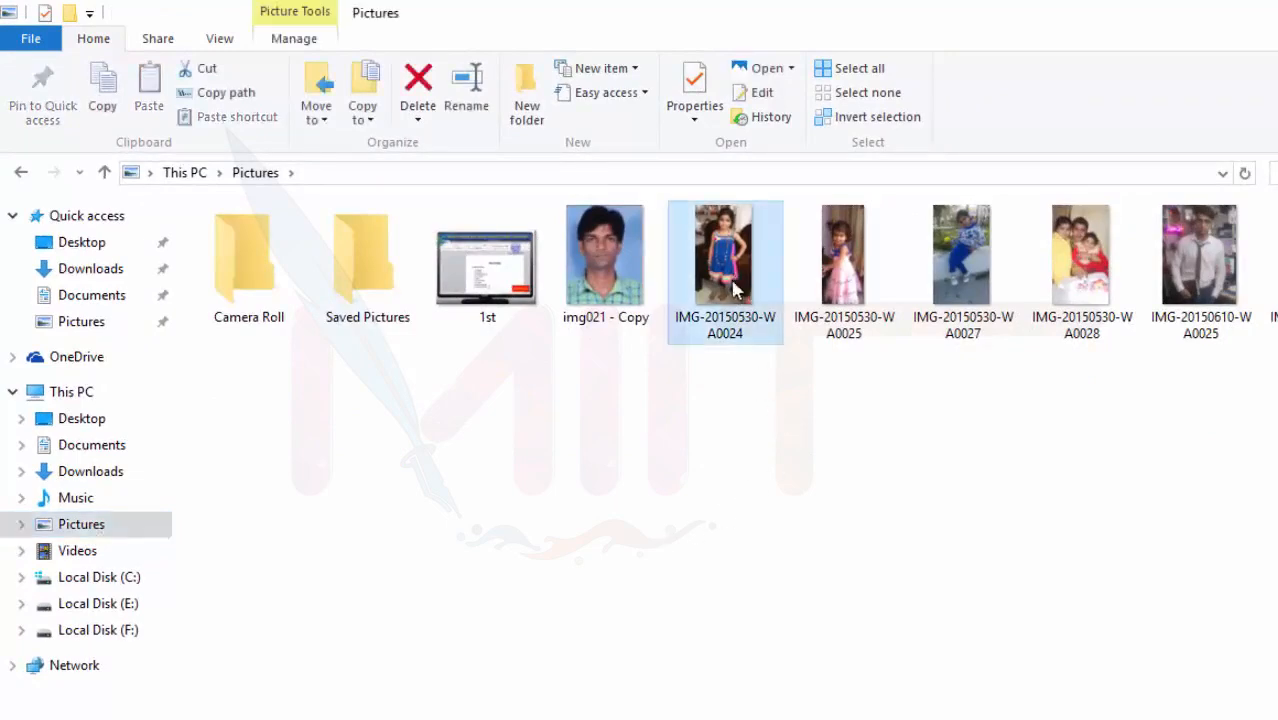
left_click(101, 87)
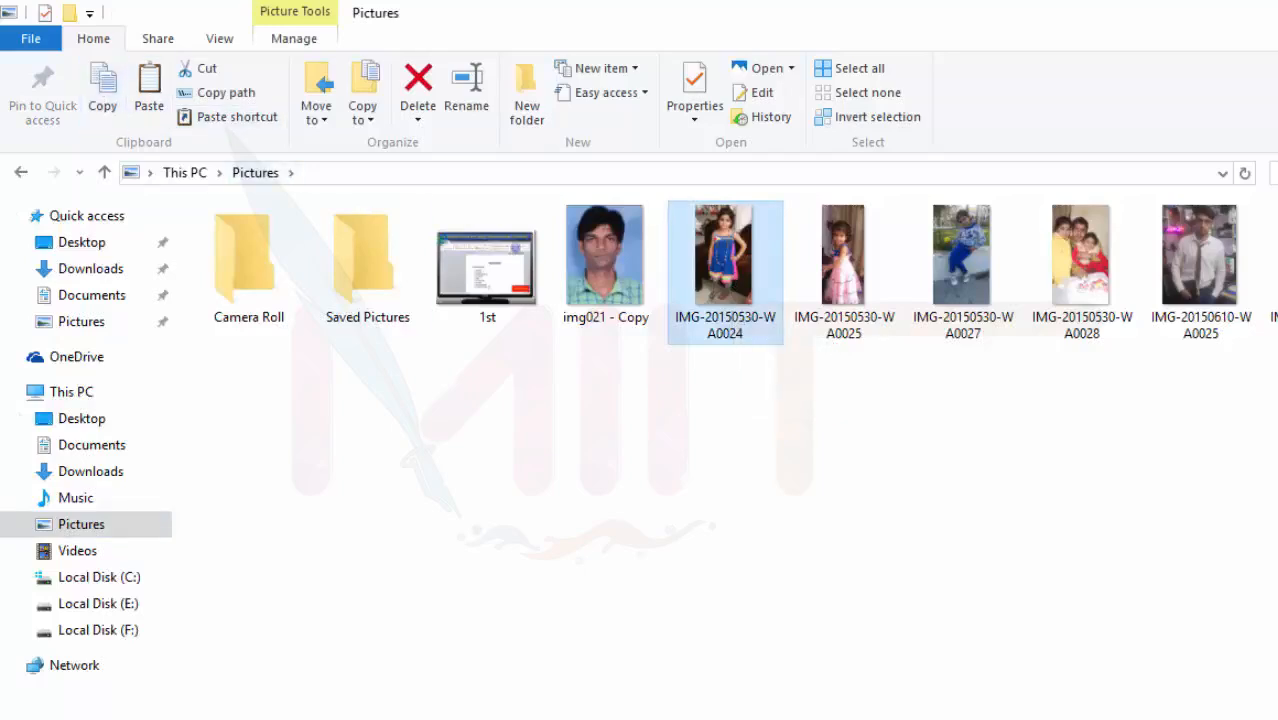
left_click(95, 604)
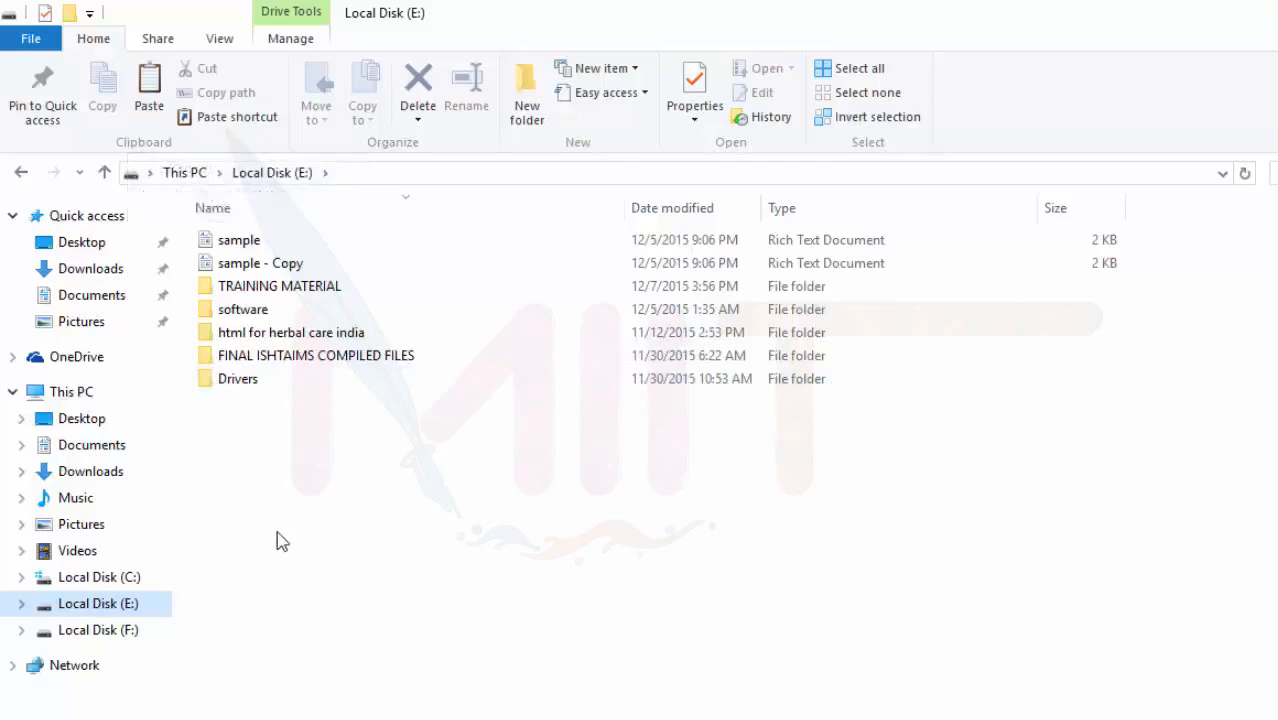
left_click(236, 118)
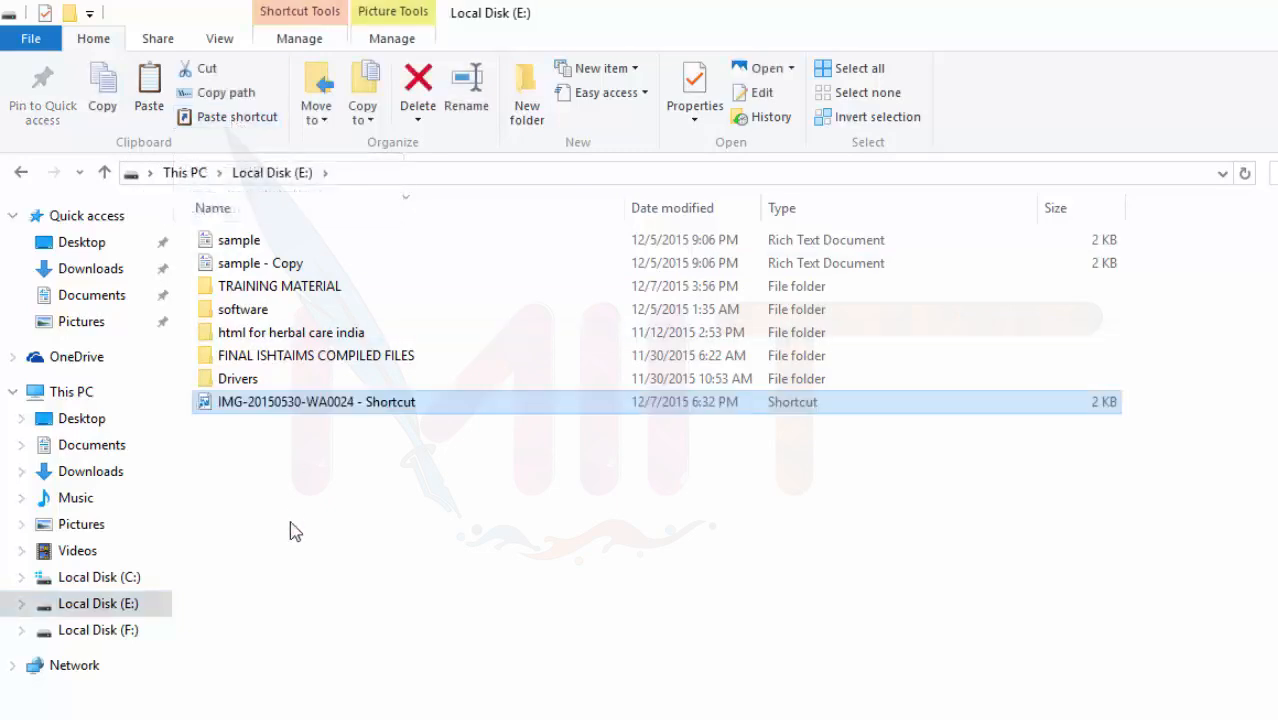
left_click(251, 465)
mouse_move(248, 414)
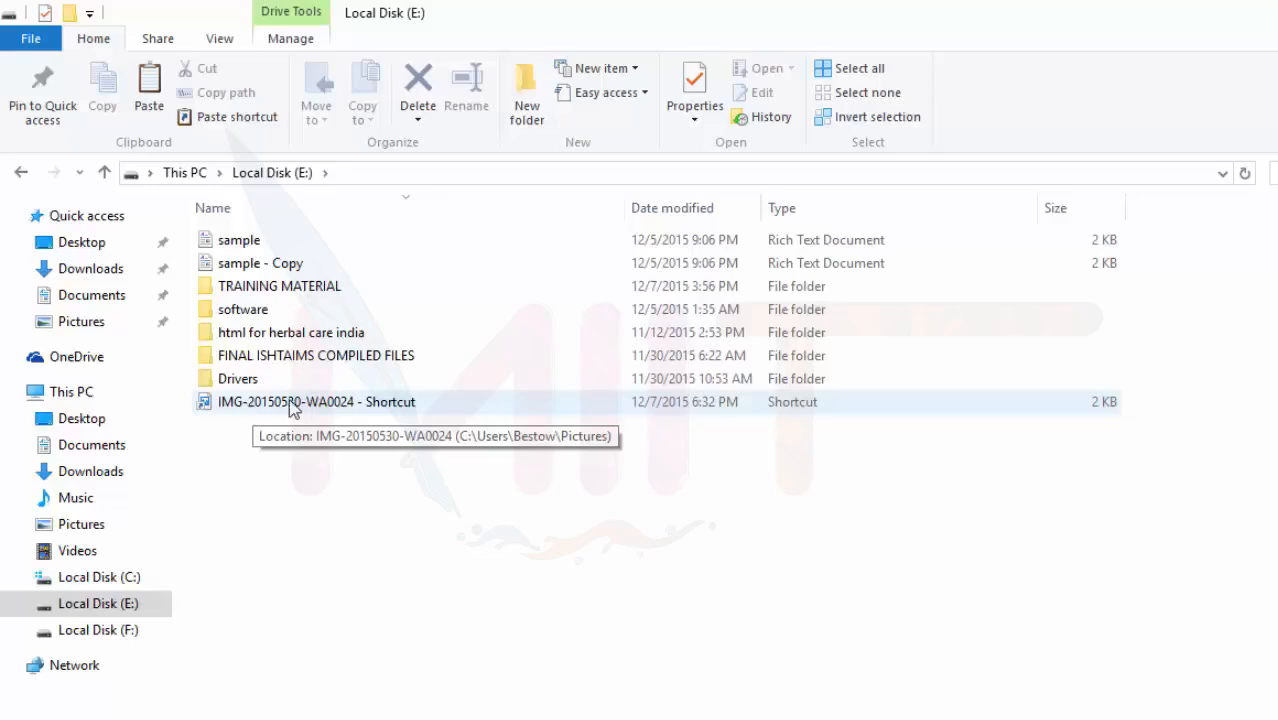
View the image through its IMG-20150530-WA0024 shortcut in Local Disk (E:), close it and clear the selection.
double_click(360, 403)
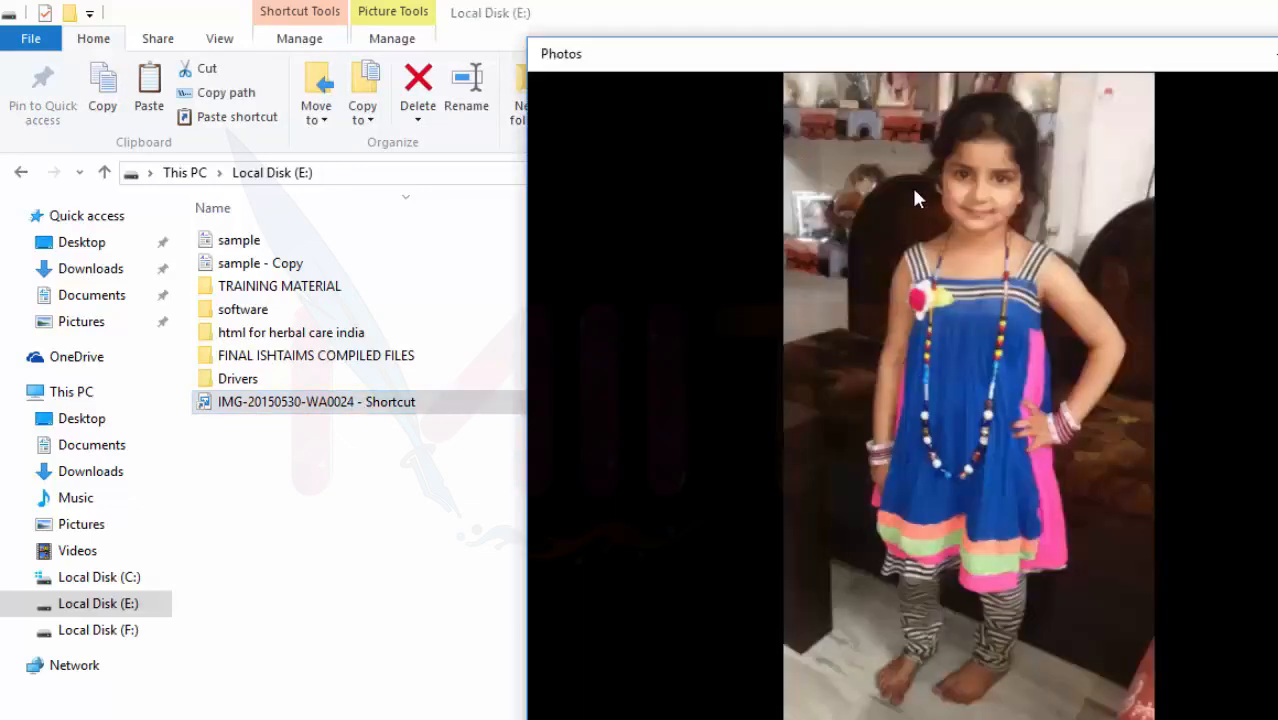
left_click(1277, 54)
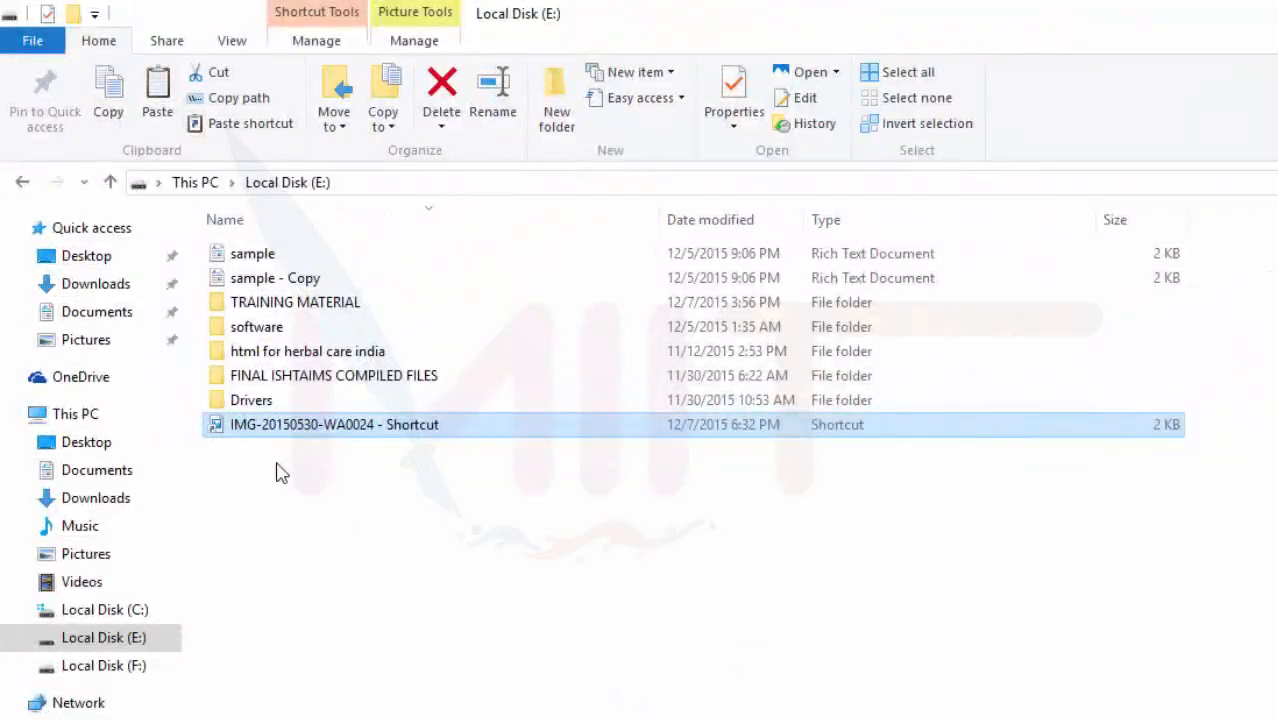
left_click(318, 485)
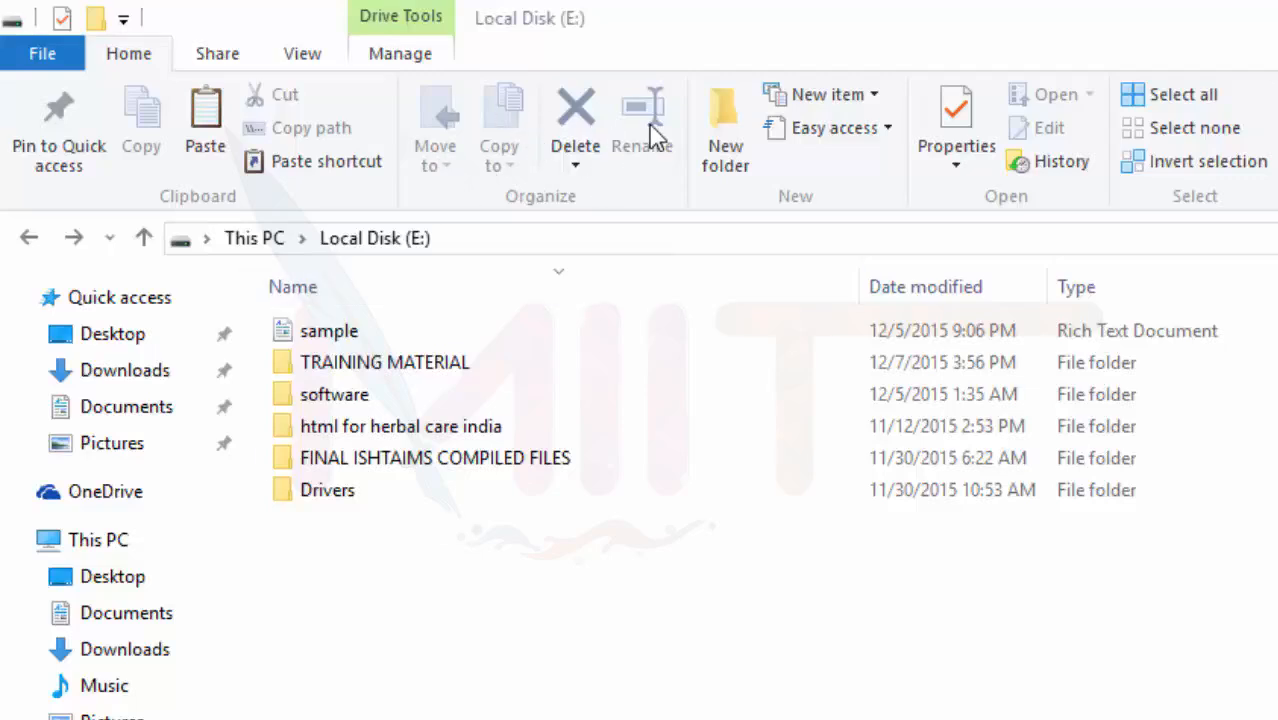
left_click(320, 340)
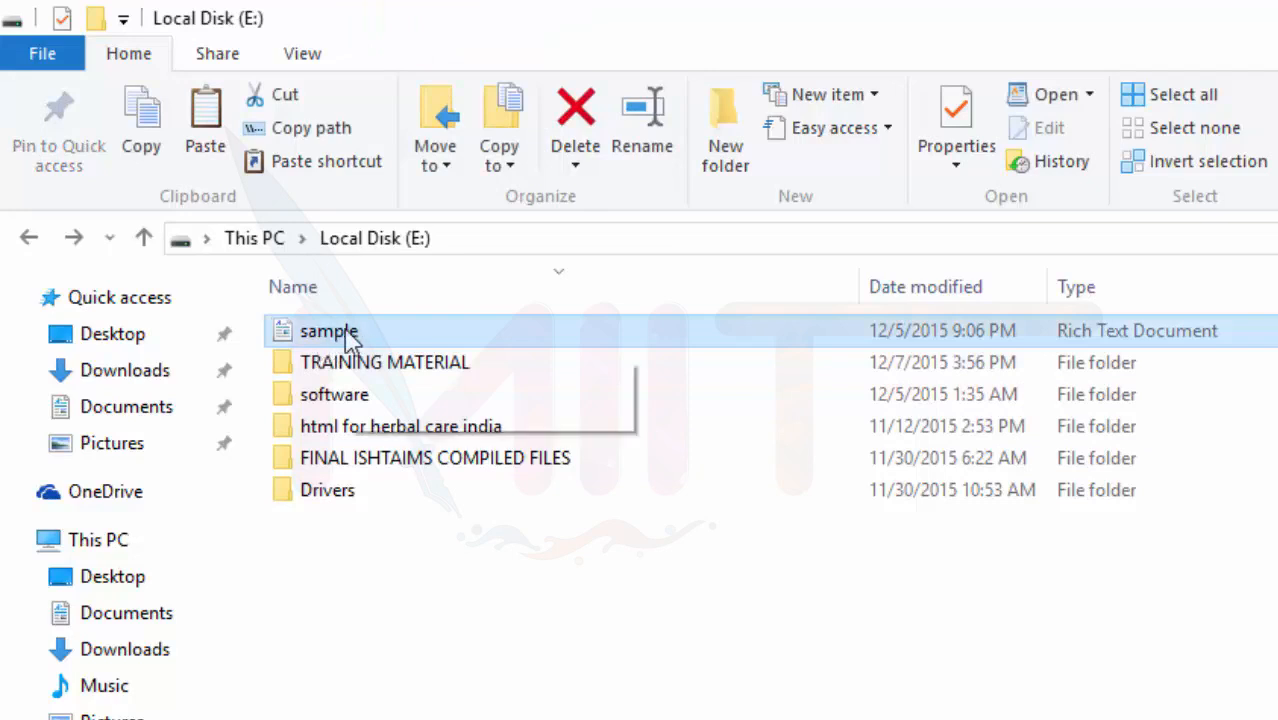
left_click(436, 160)
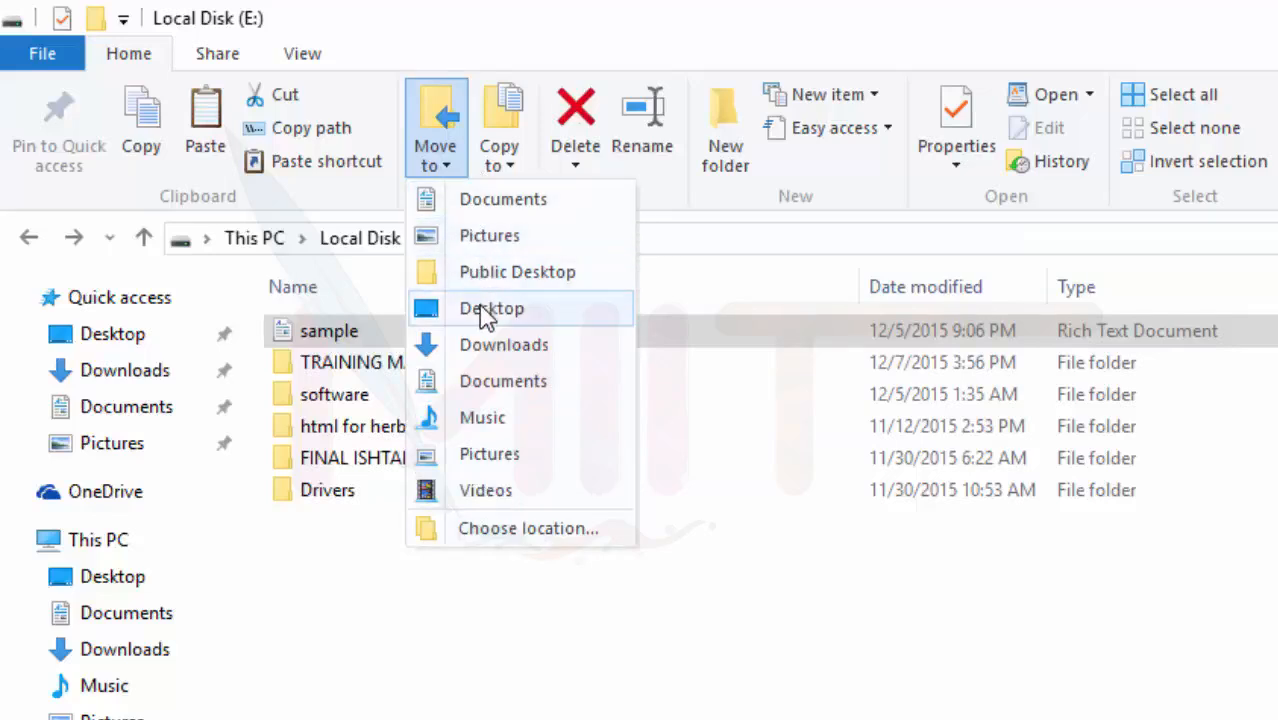
left_click(490, 535)
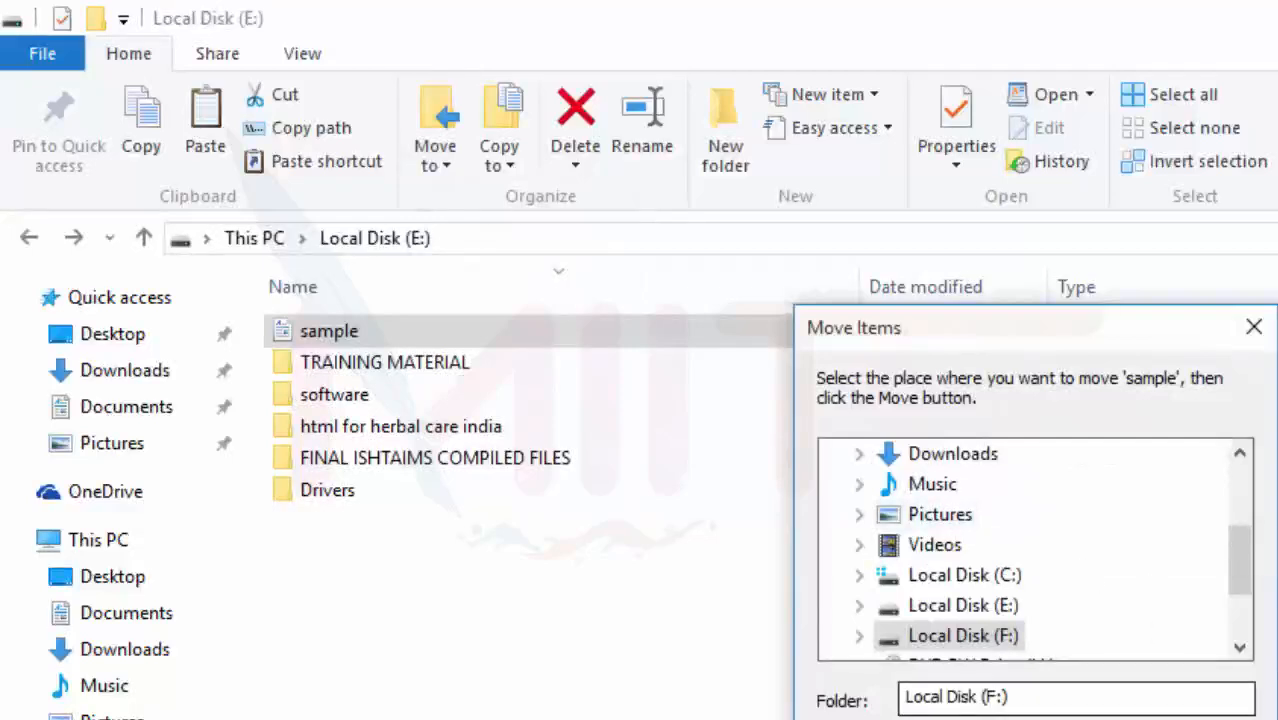
left_click(1197, 718)
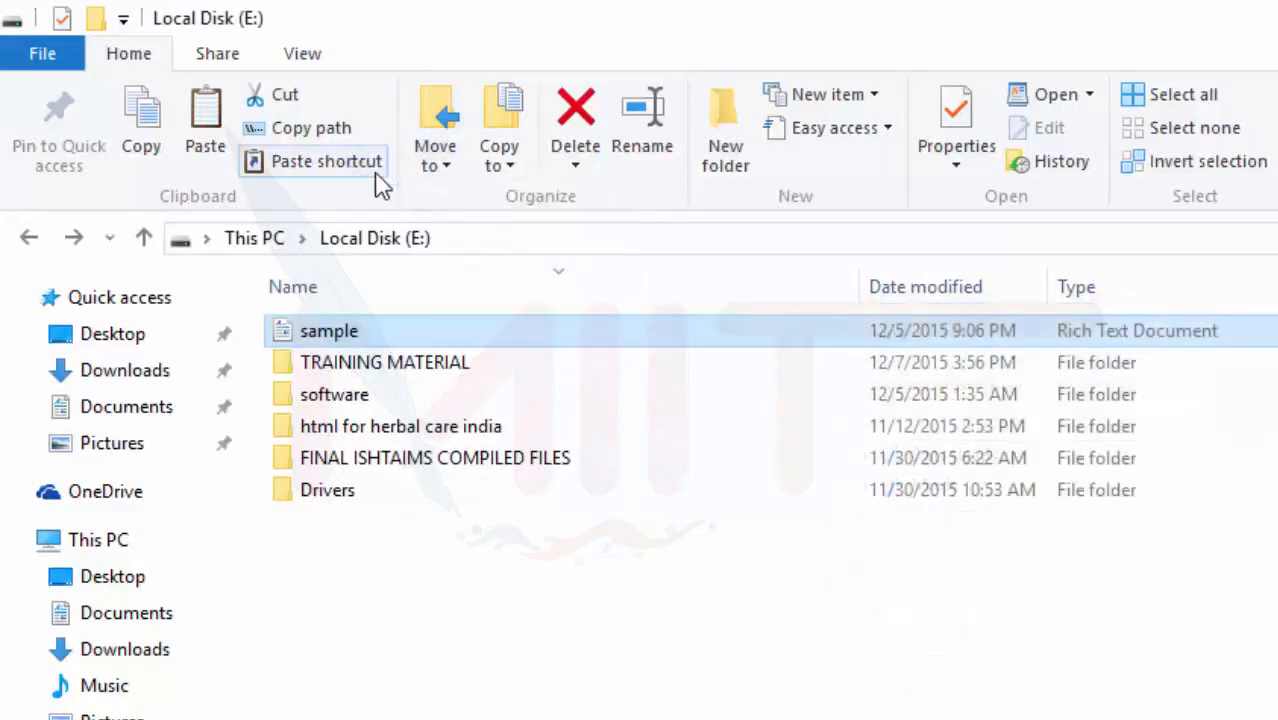
Move the sample file from Local Disk (E:) to the Desktop and check for it there.
left_click(447, 162)
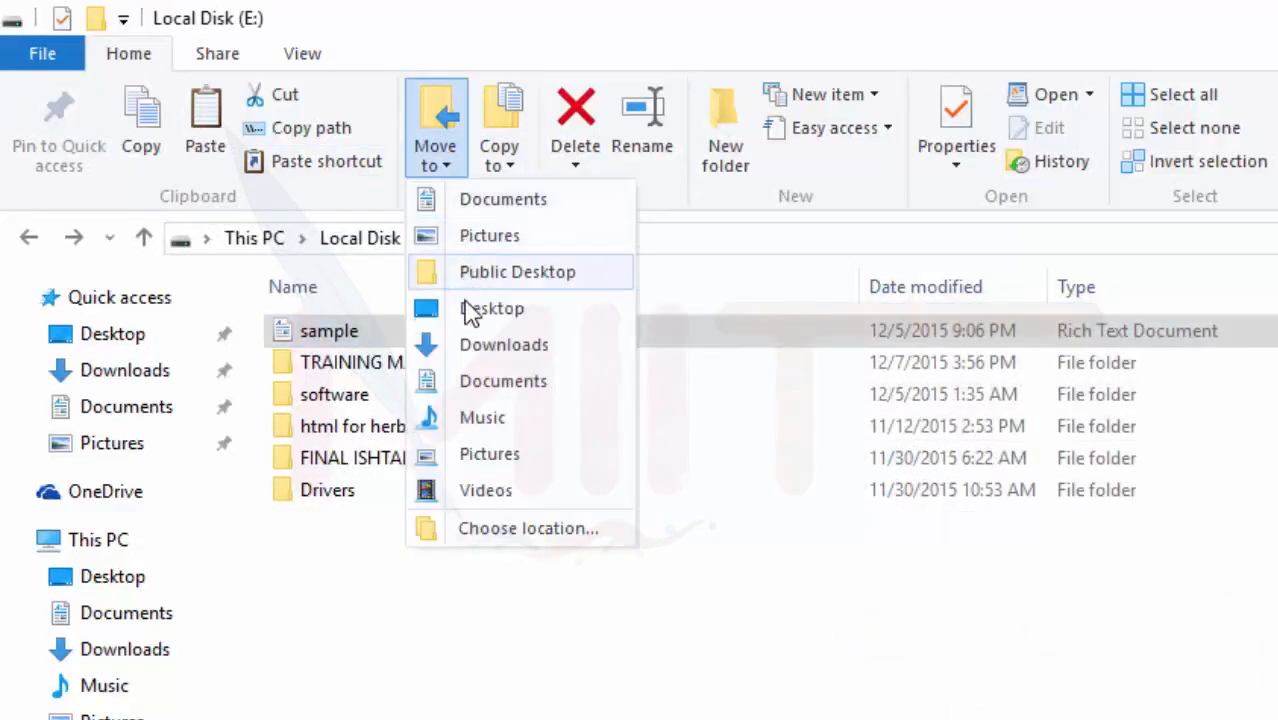
left_click(478, 310)
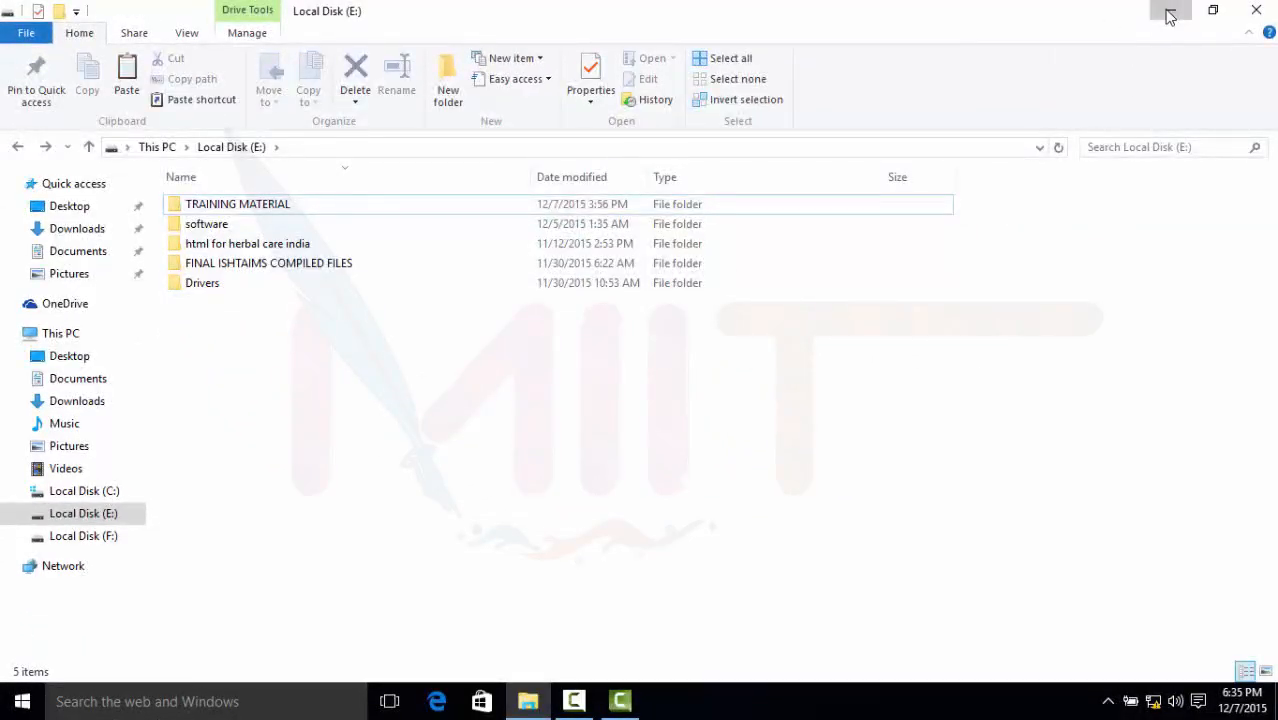
left_click(1170, 17)
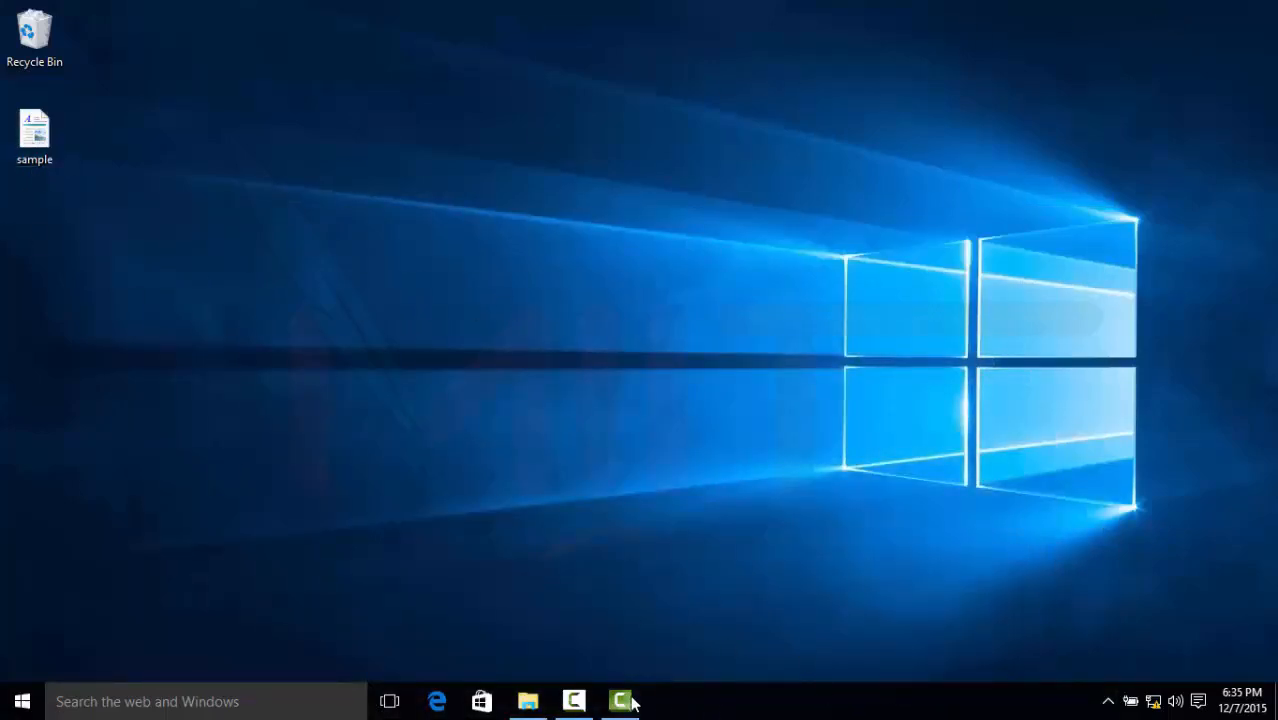
Return to File Explorer and undo the move of the sample file.
left_click(528, 700)
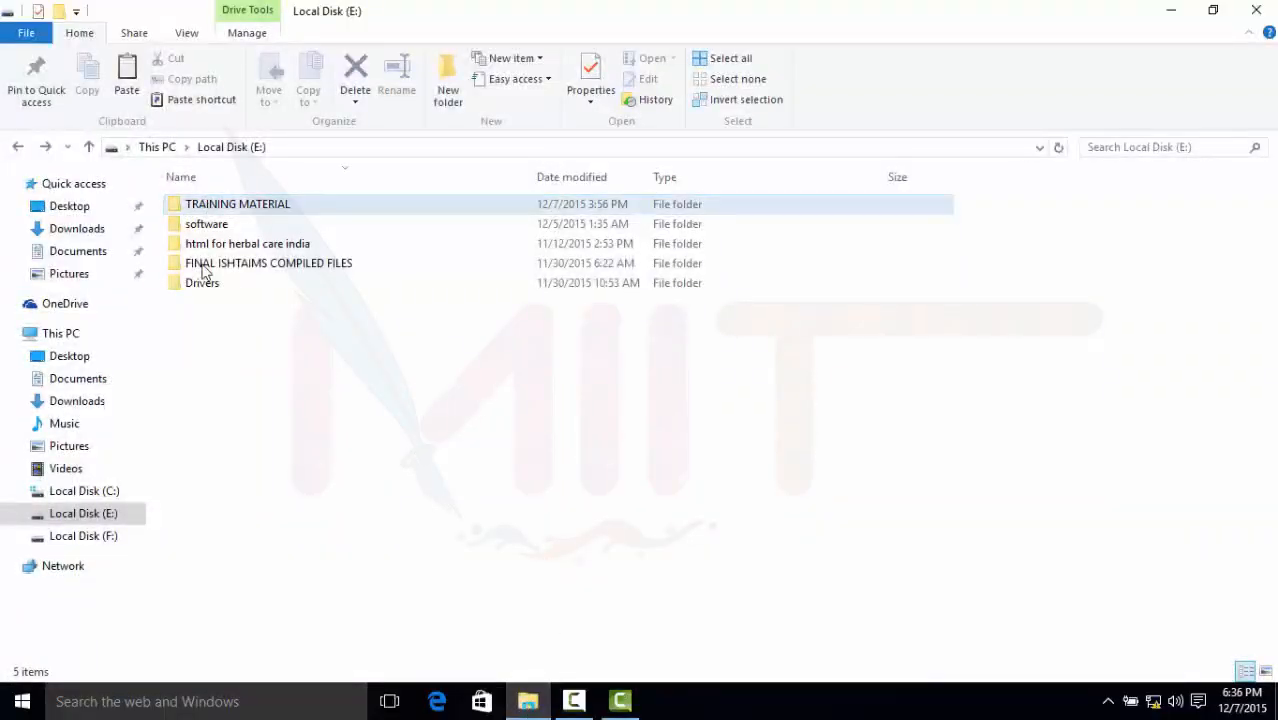
right_click(1038, 365)
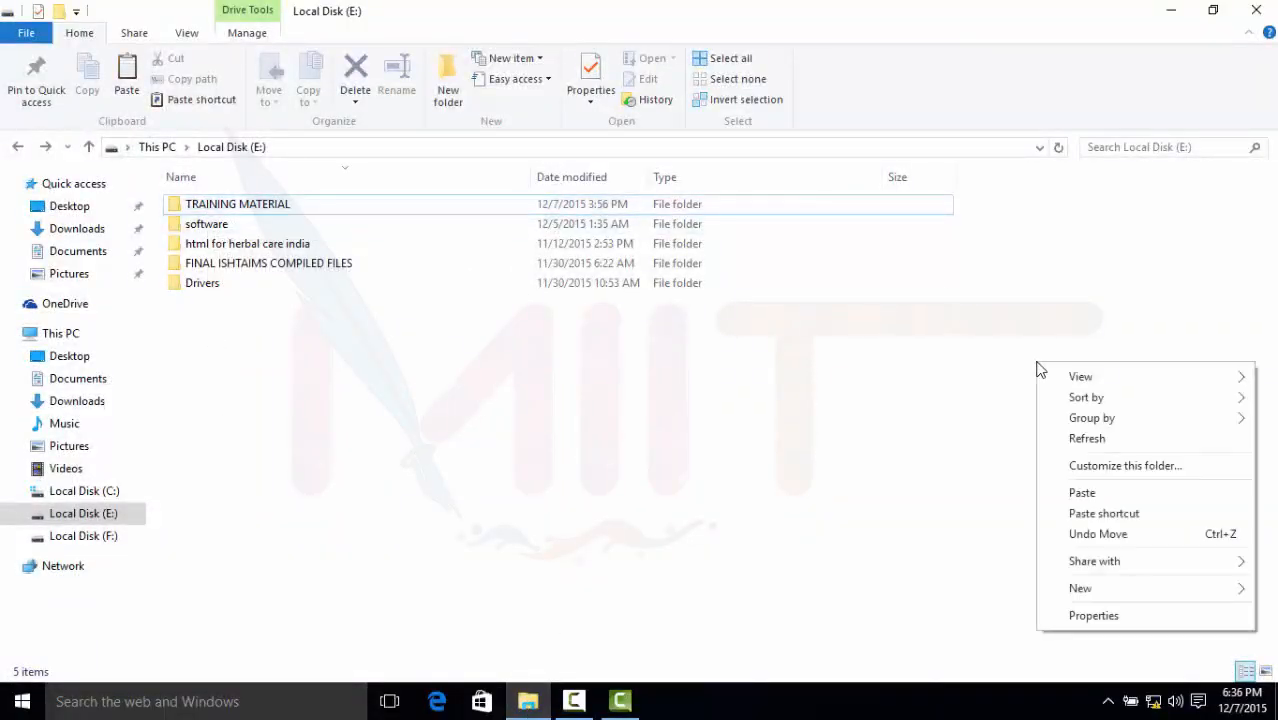
left_click(1107, 543)
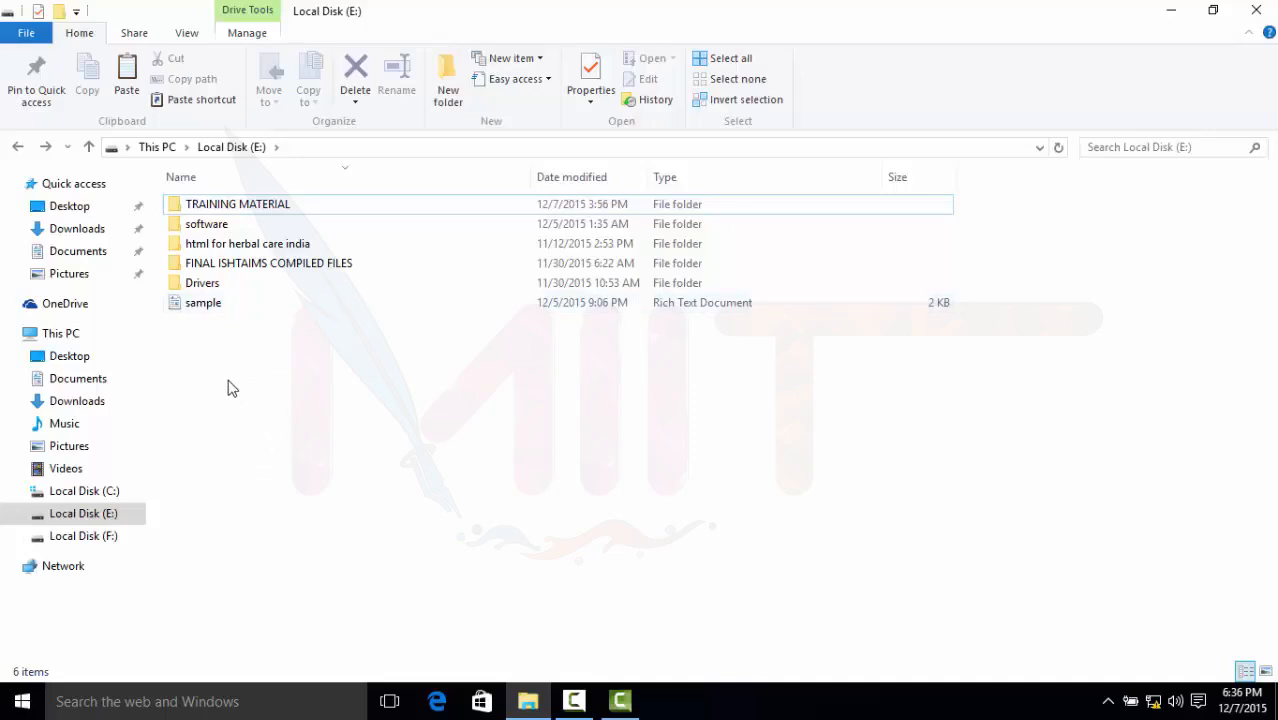
Copy the sample file from Local Disk (E:) into a new folder named NEW FILES inside Documents.
left_click(226, 312)
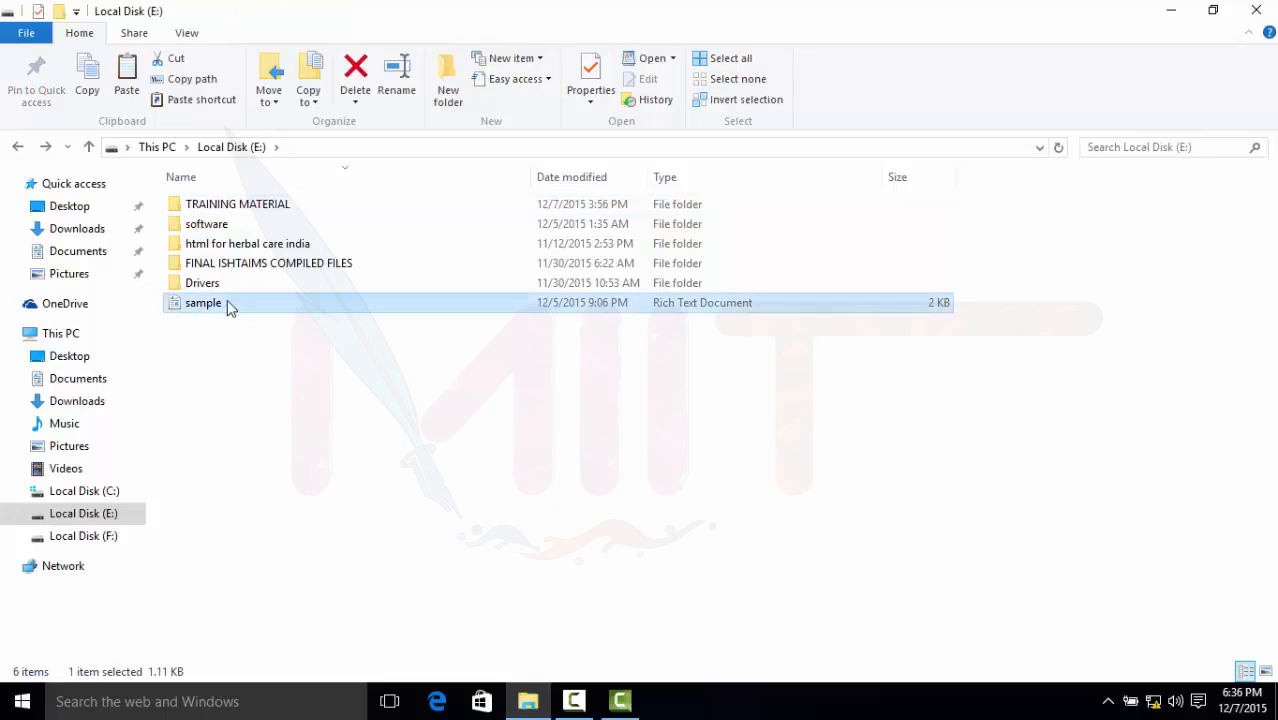
left_click(312, 104)
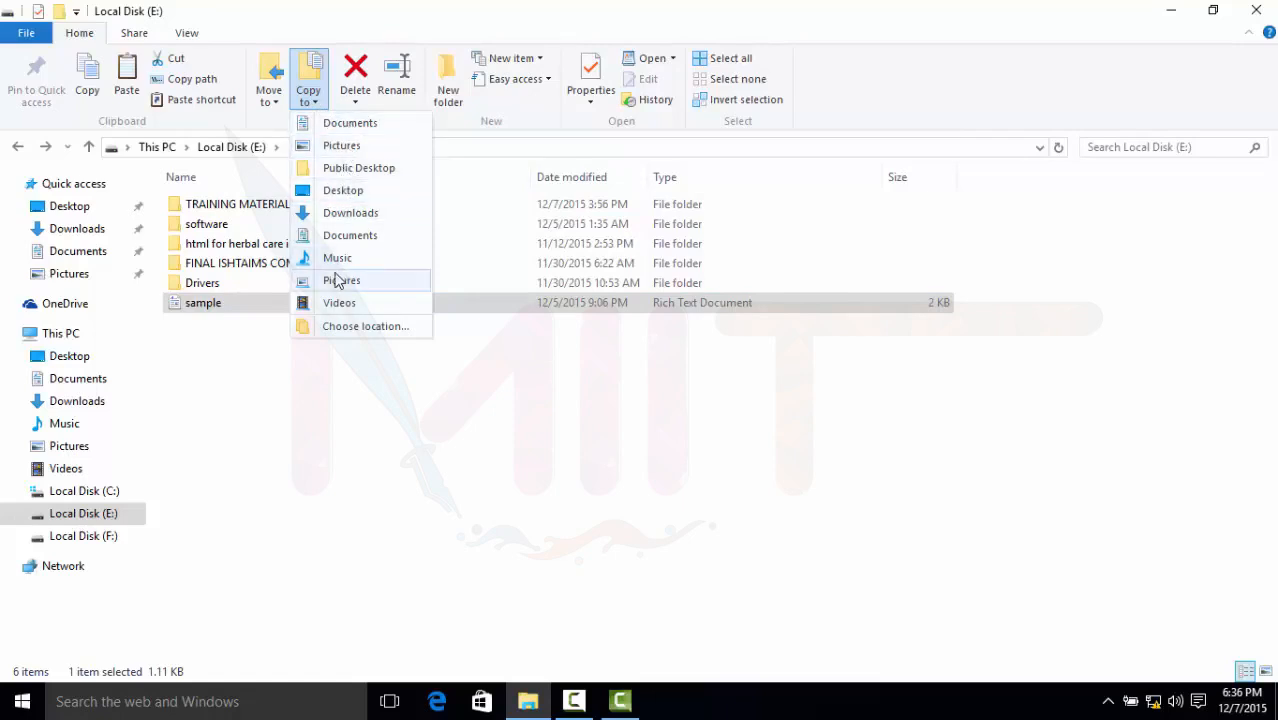
left_click(370, 330)
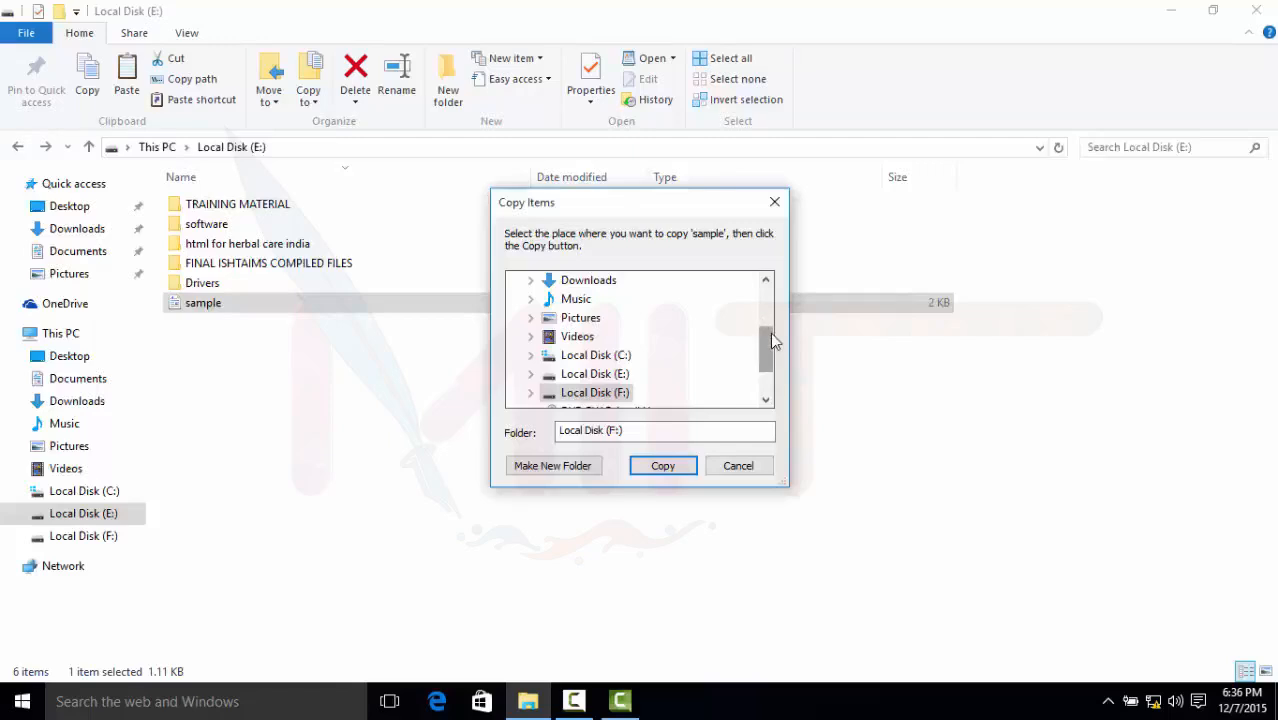
left_click_drag(768, 333, 767, 302)
left_click(588, 317)
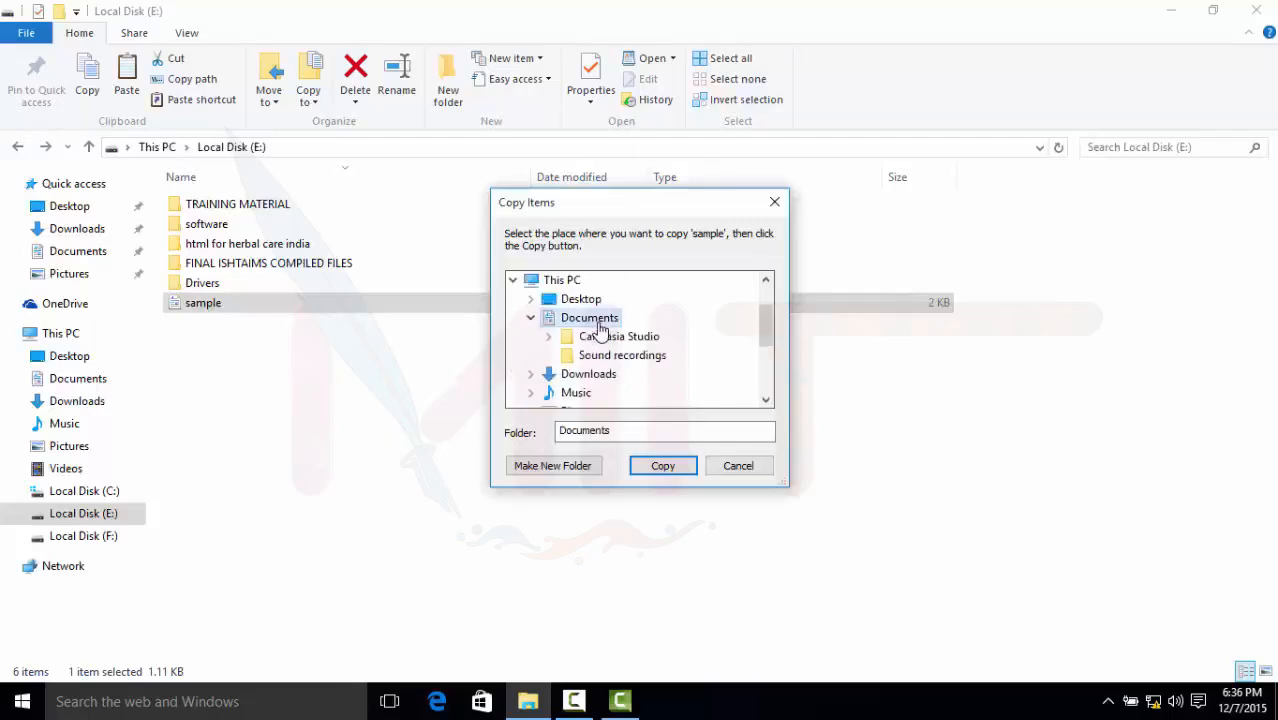
left_click(562, 466)
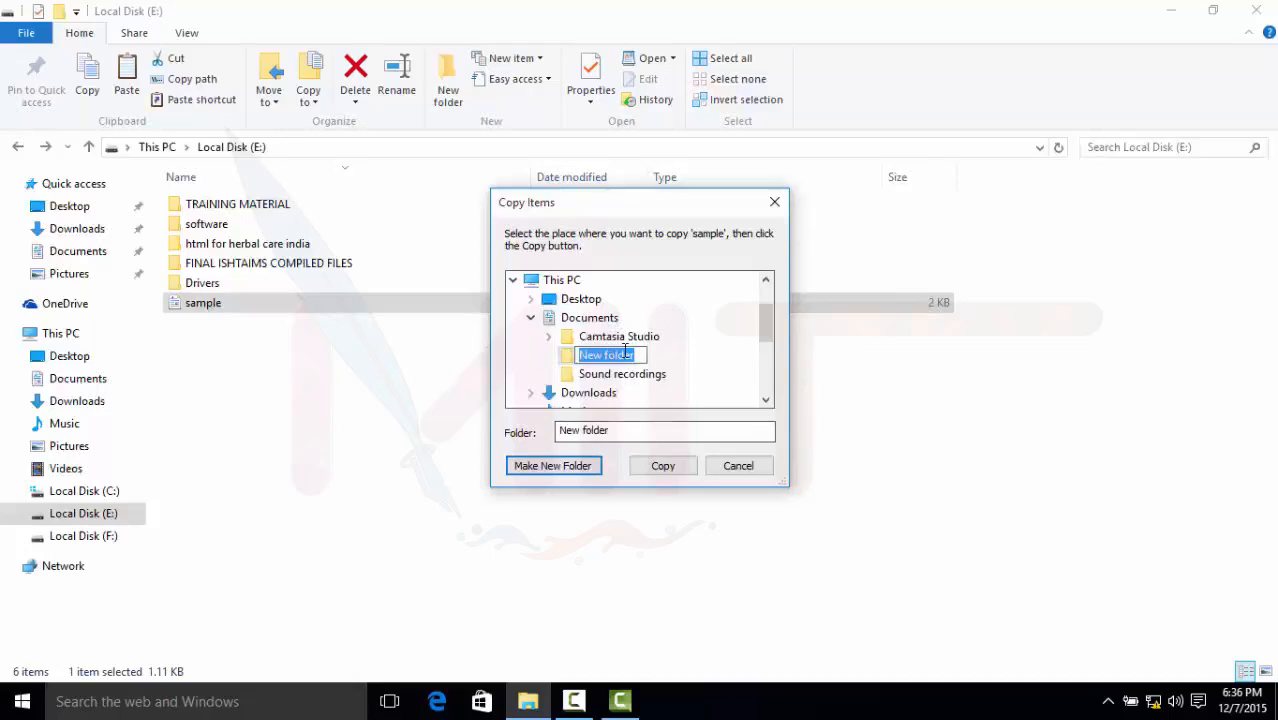
type("NEW")
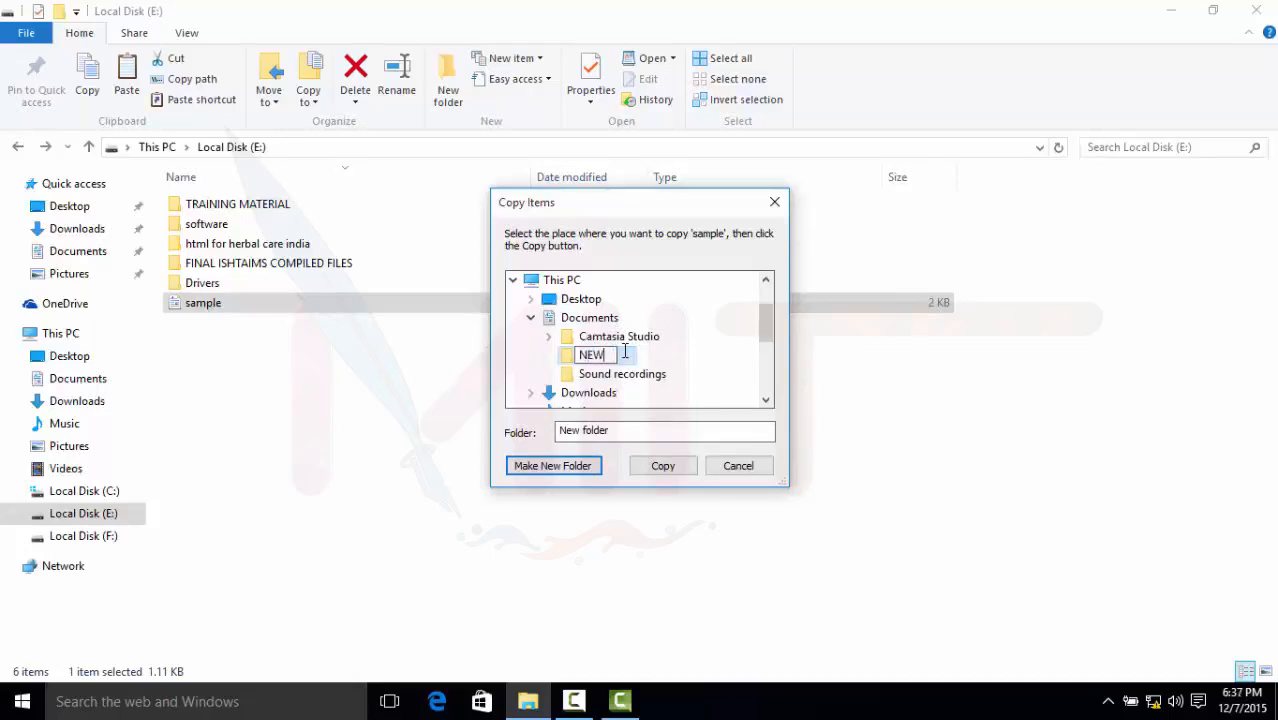
type(" FIL")
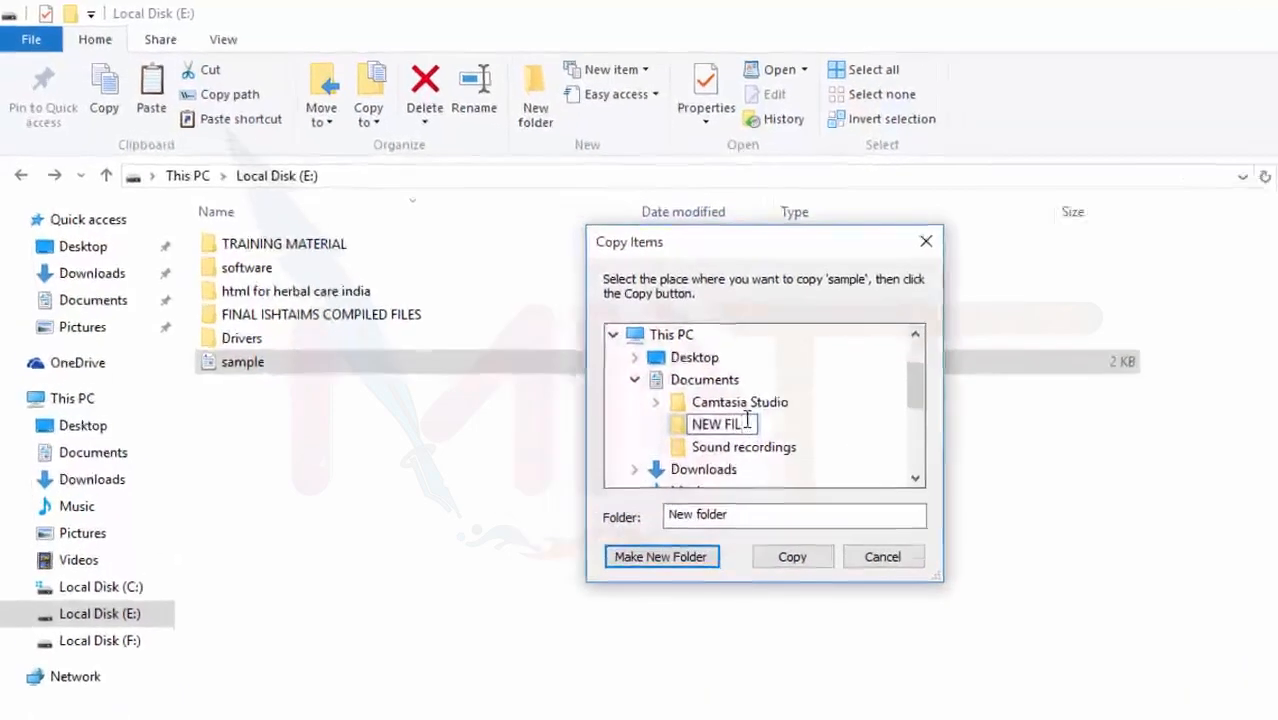
type("ES")
key("Return")
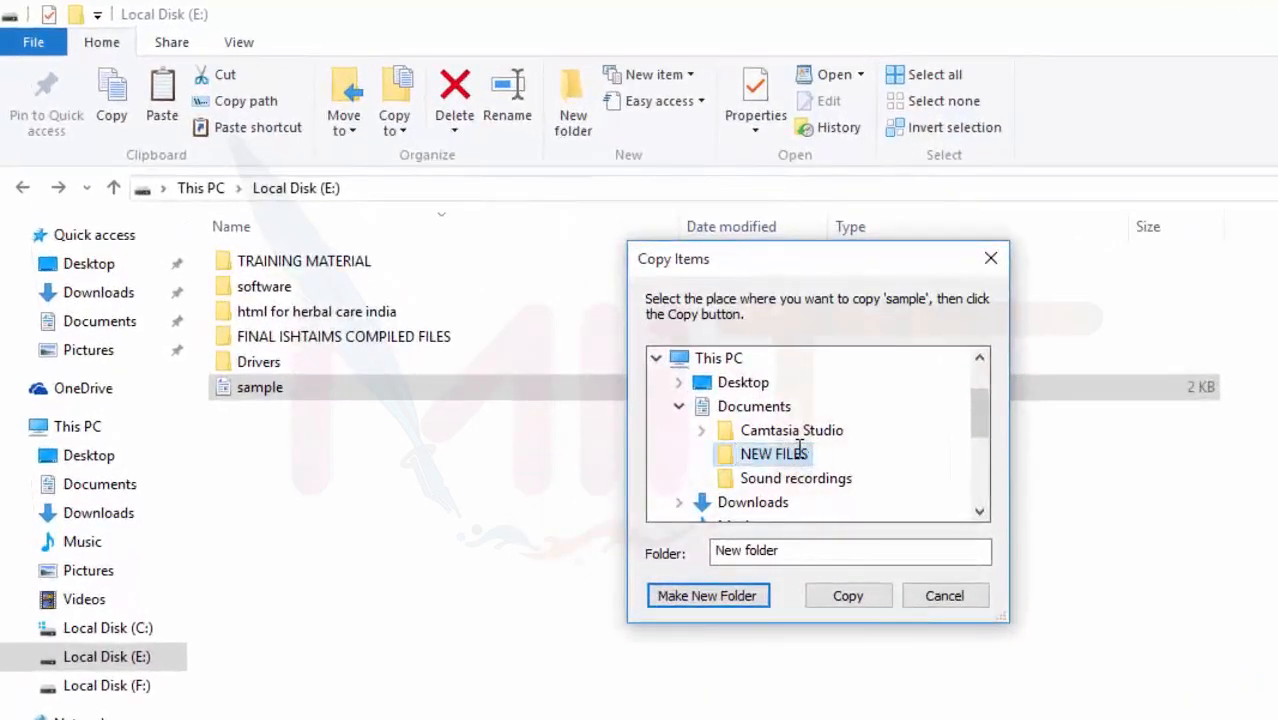
left_click(827, 599)
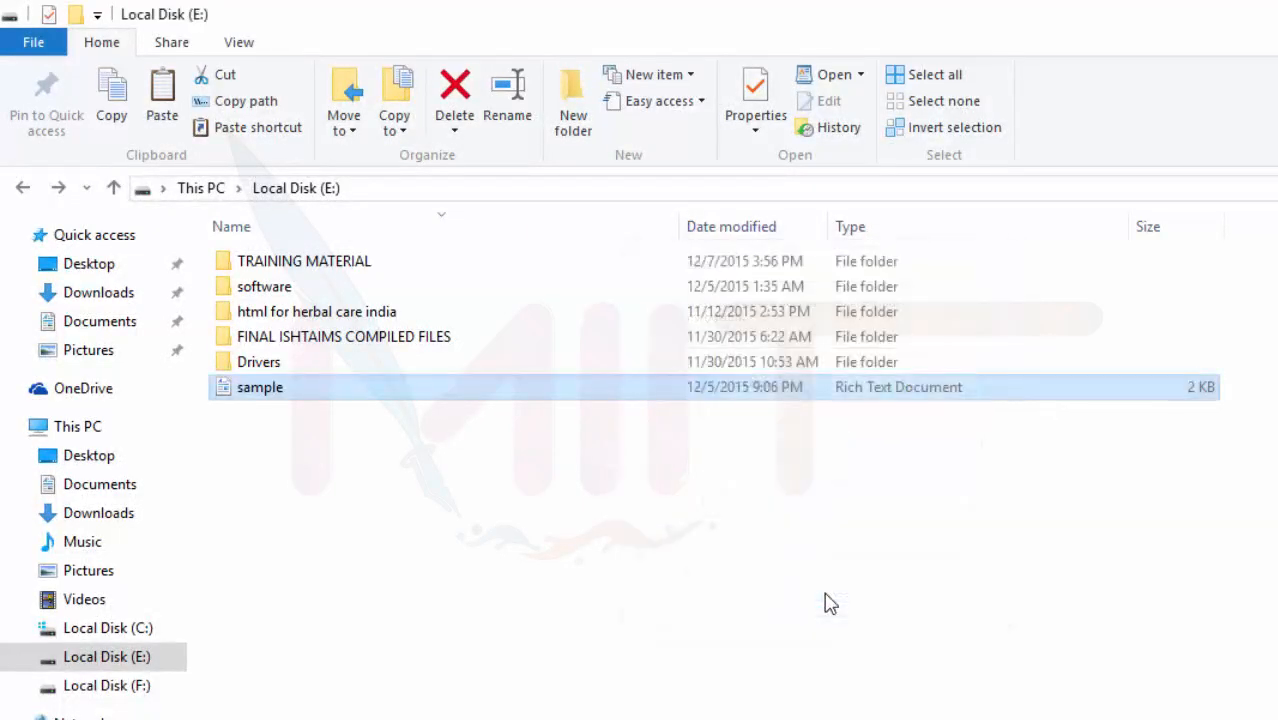
Open the NEW FILES folder in Documents and delete the sample file.
left_click(100, 328)
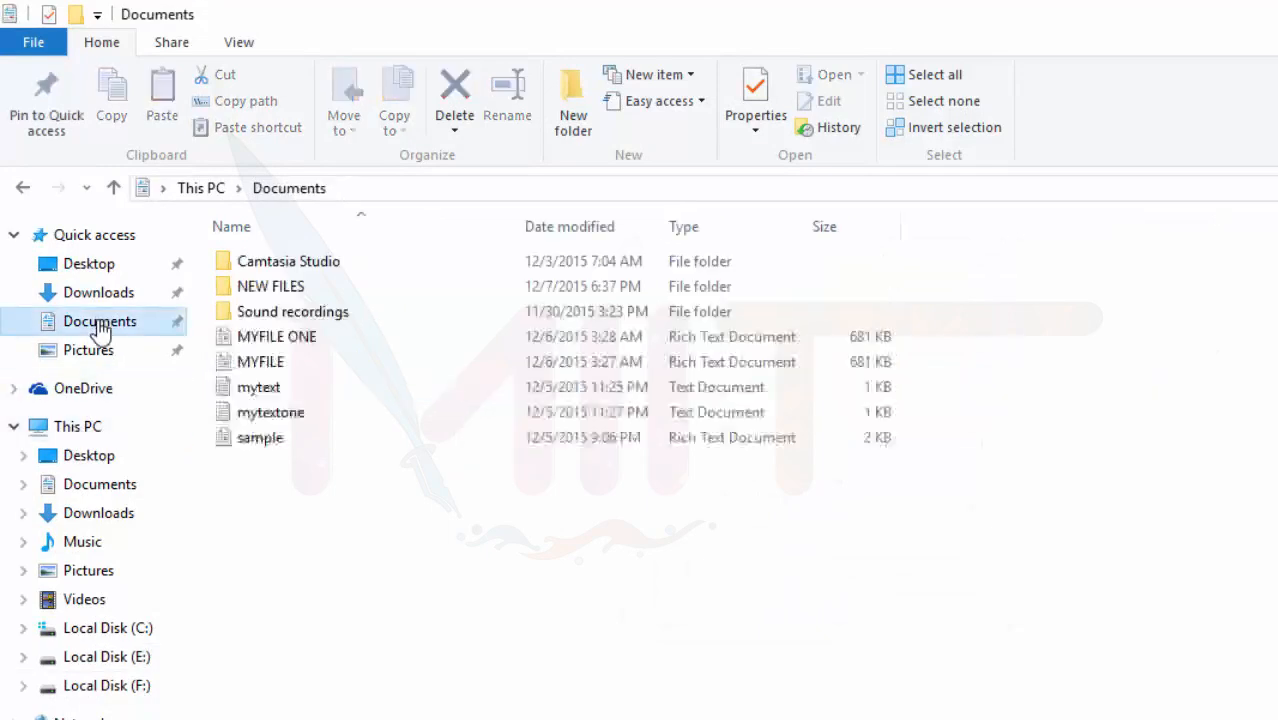
double_click(245, 286)
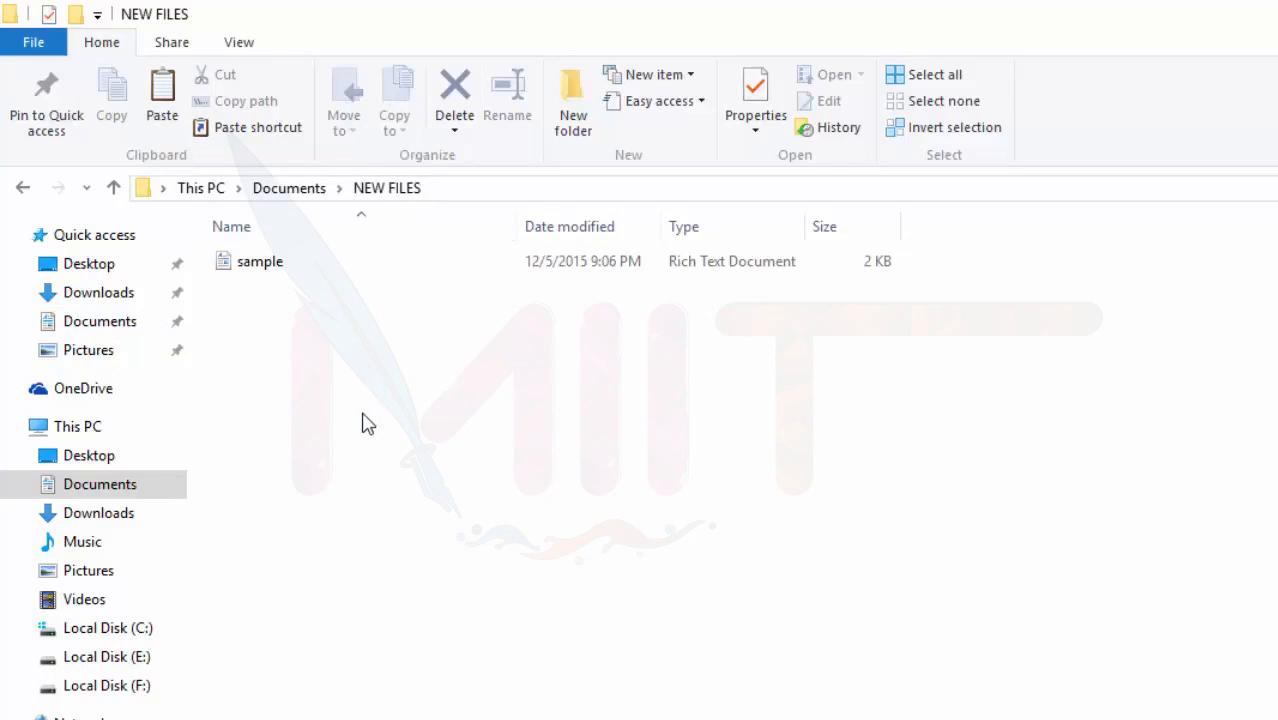
left_click(263, 265)
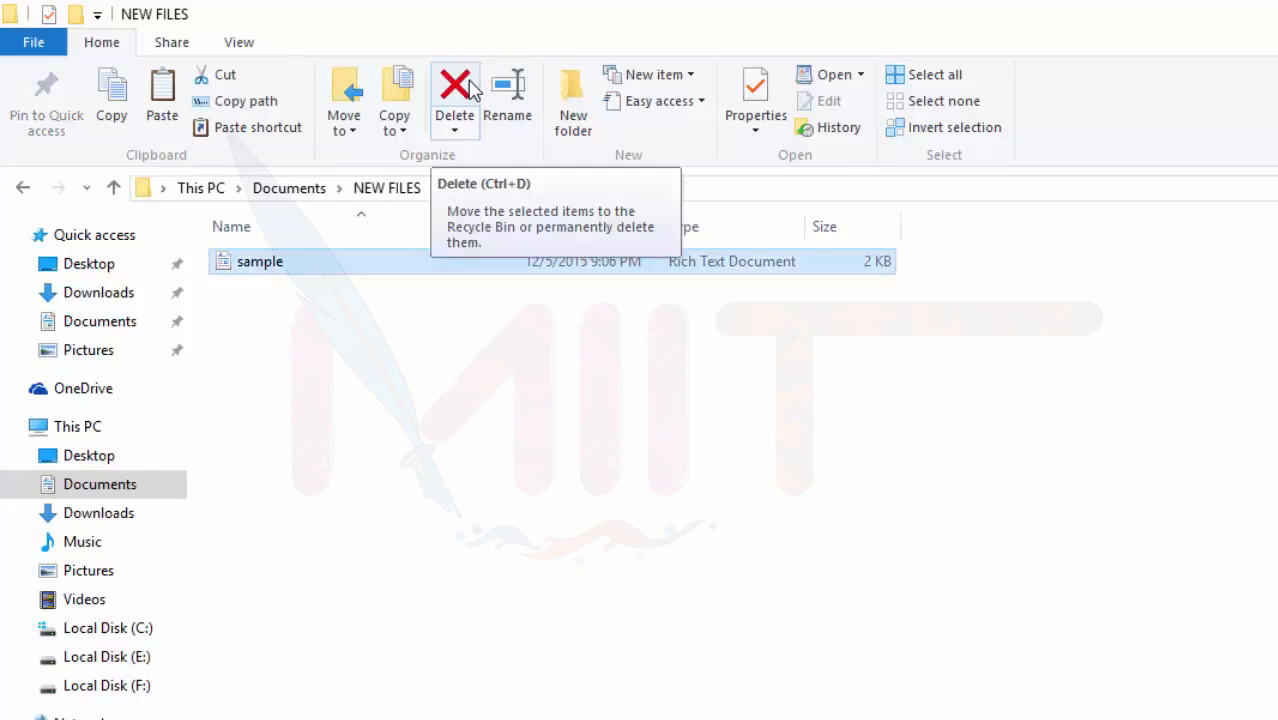
left_click(470, 88)
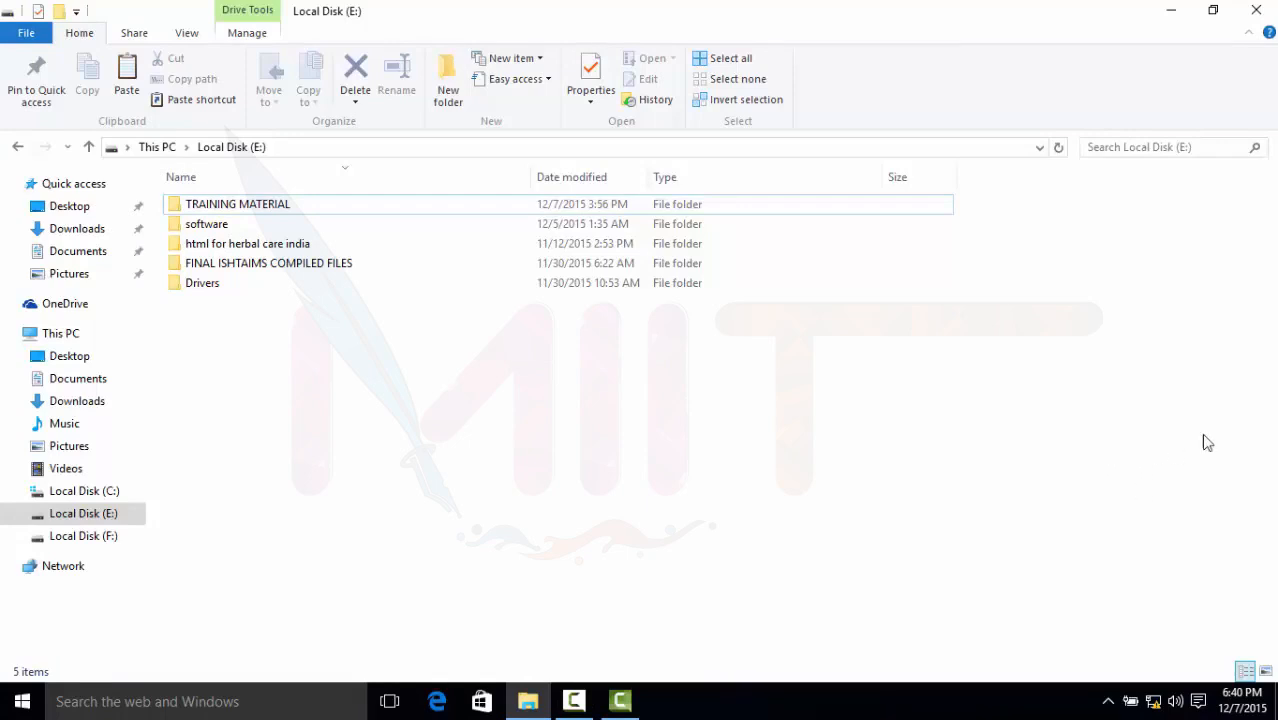
Restore the deleted sample file from the Recycle Bin and close the Recycle Bin window.
left_click(1170, 10)
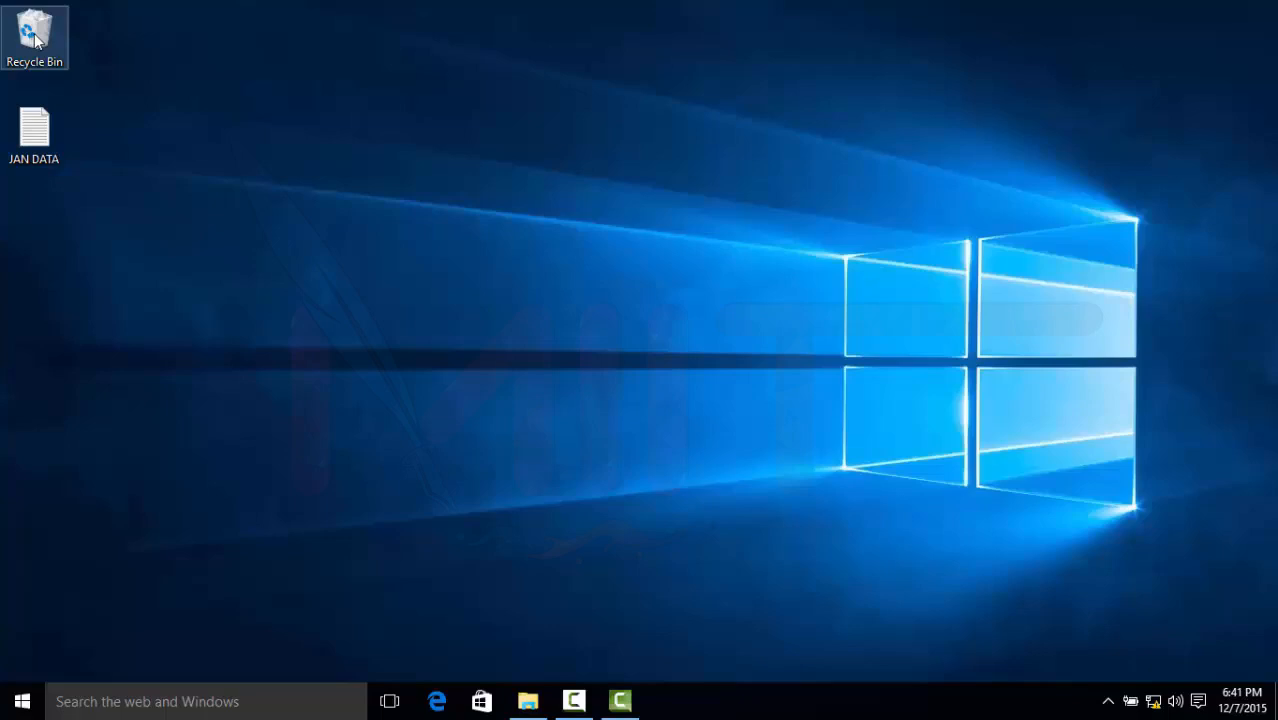
double_click(35, 36)
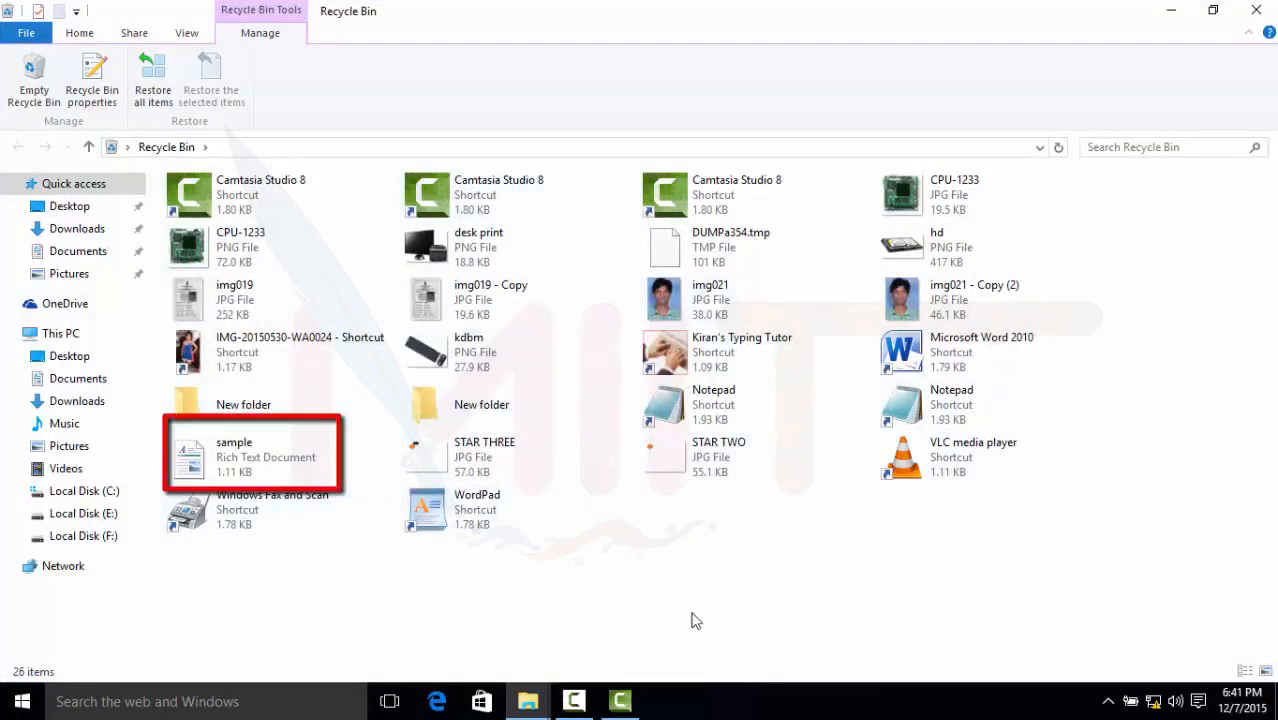
left_click(252, 458)
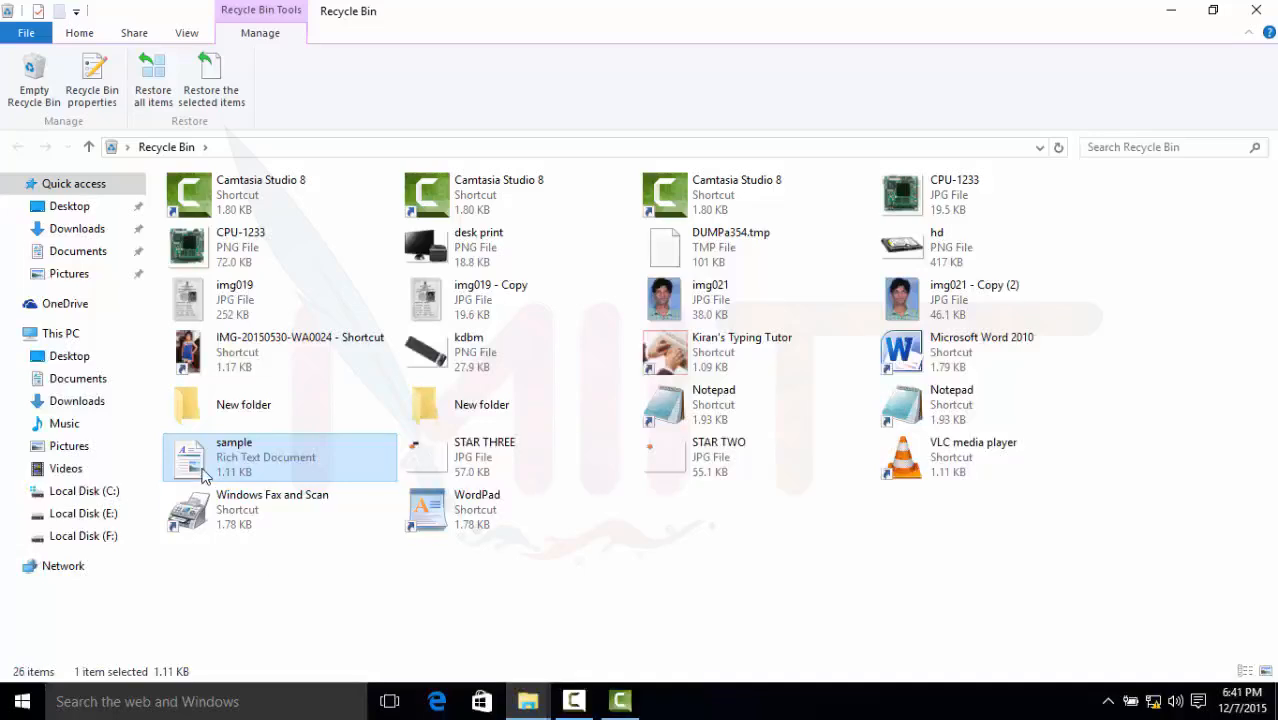
right_click(205, 462)
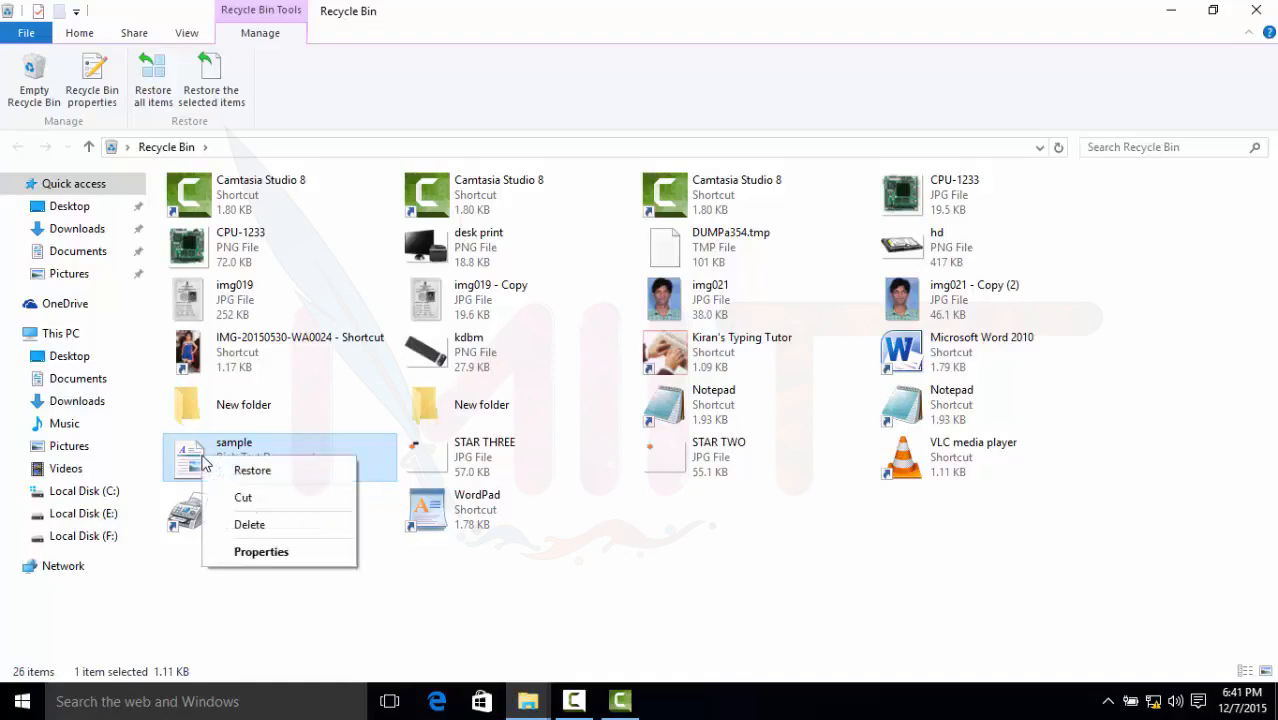
left_click(252, 471)
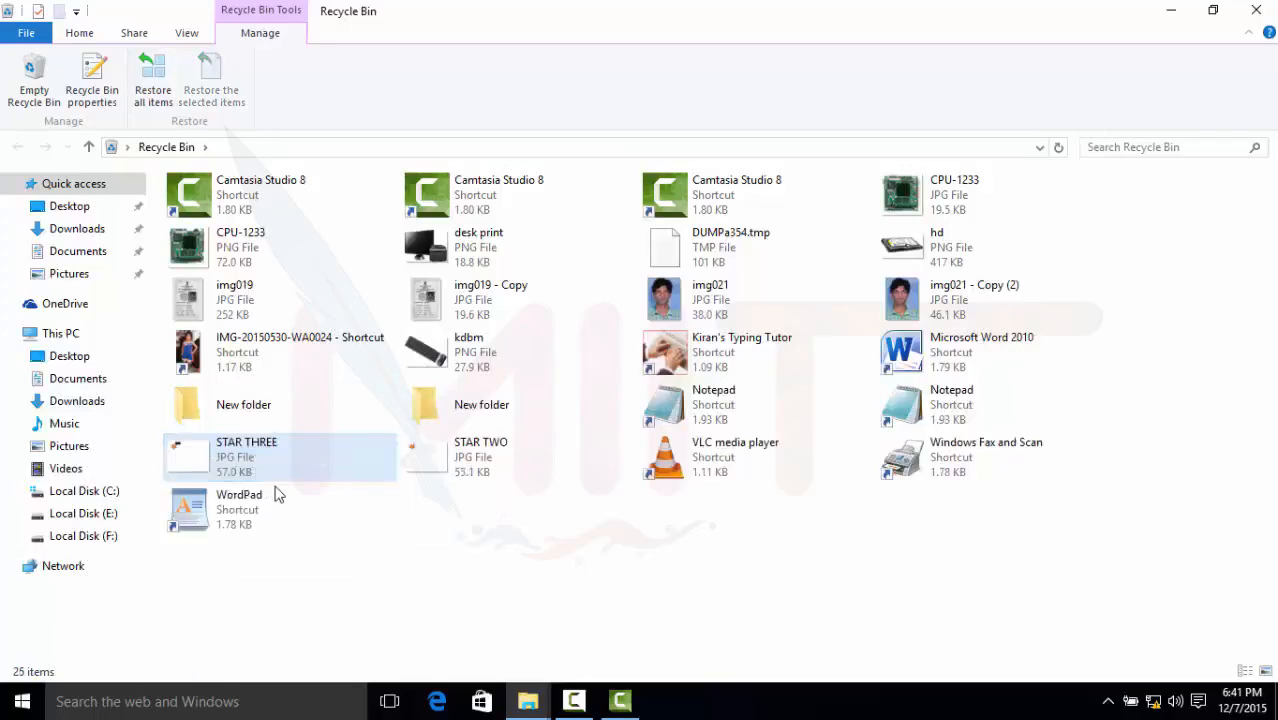
left_click(1257, 8)
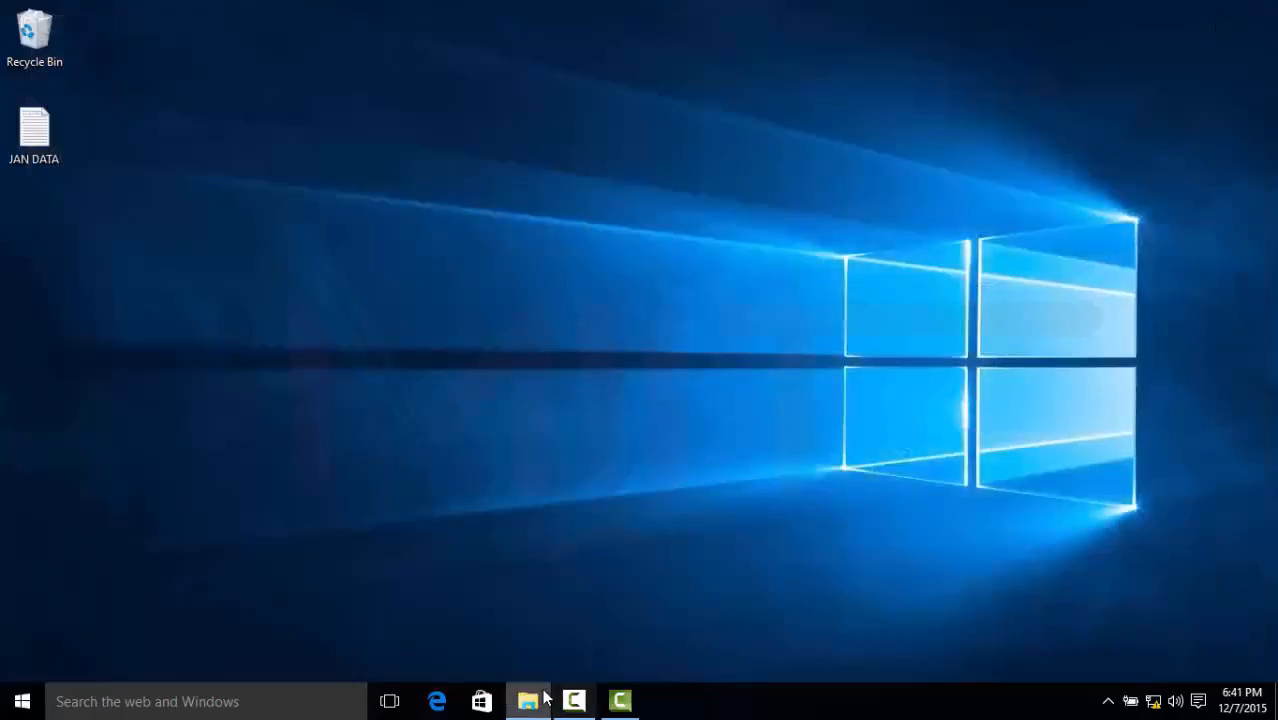
Switch back to File Explorer and permanently delete the sample file from Local Disk (E:), confirming the deletion.
left_click(538, 700)
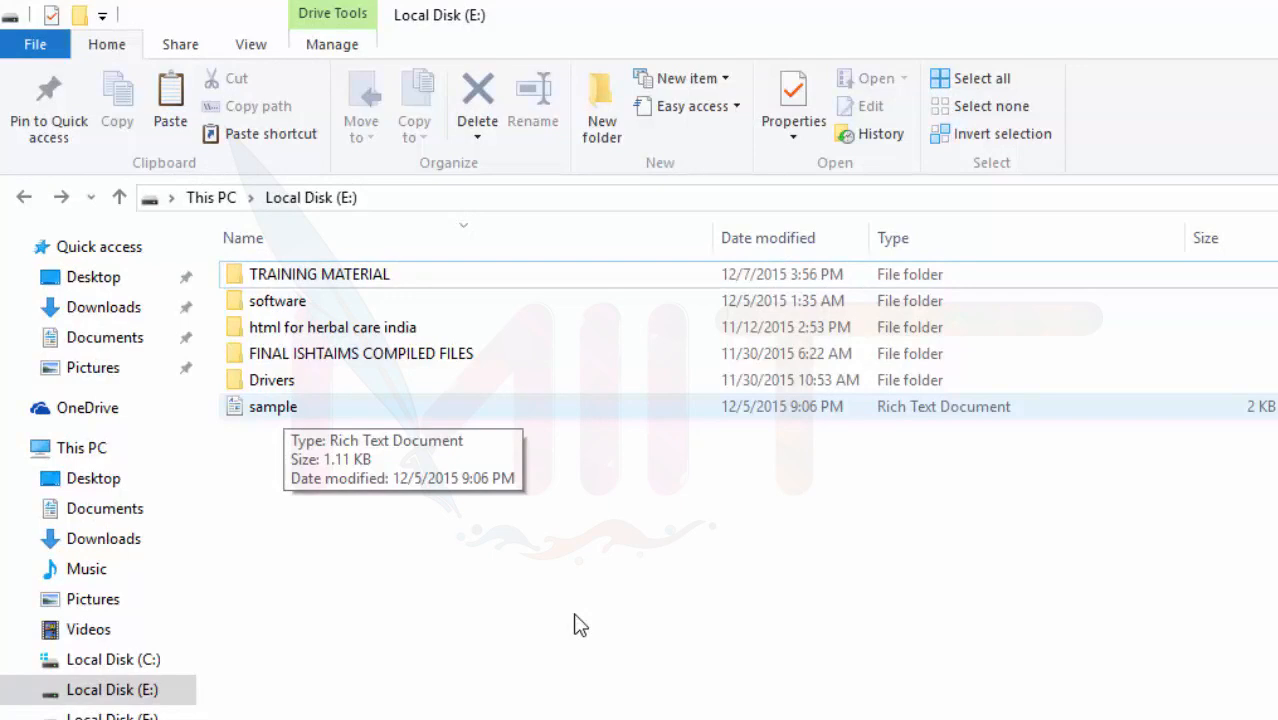
left_click(268, 398)
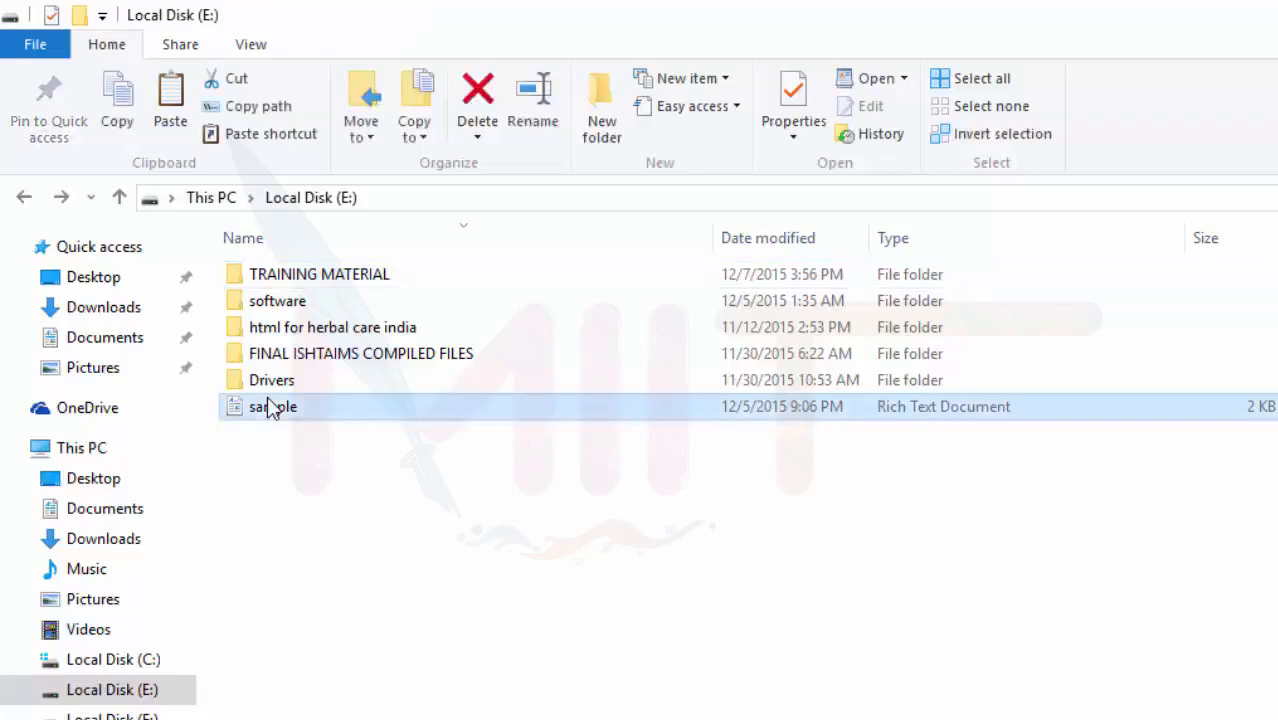
left_click(480, 136)
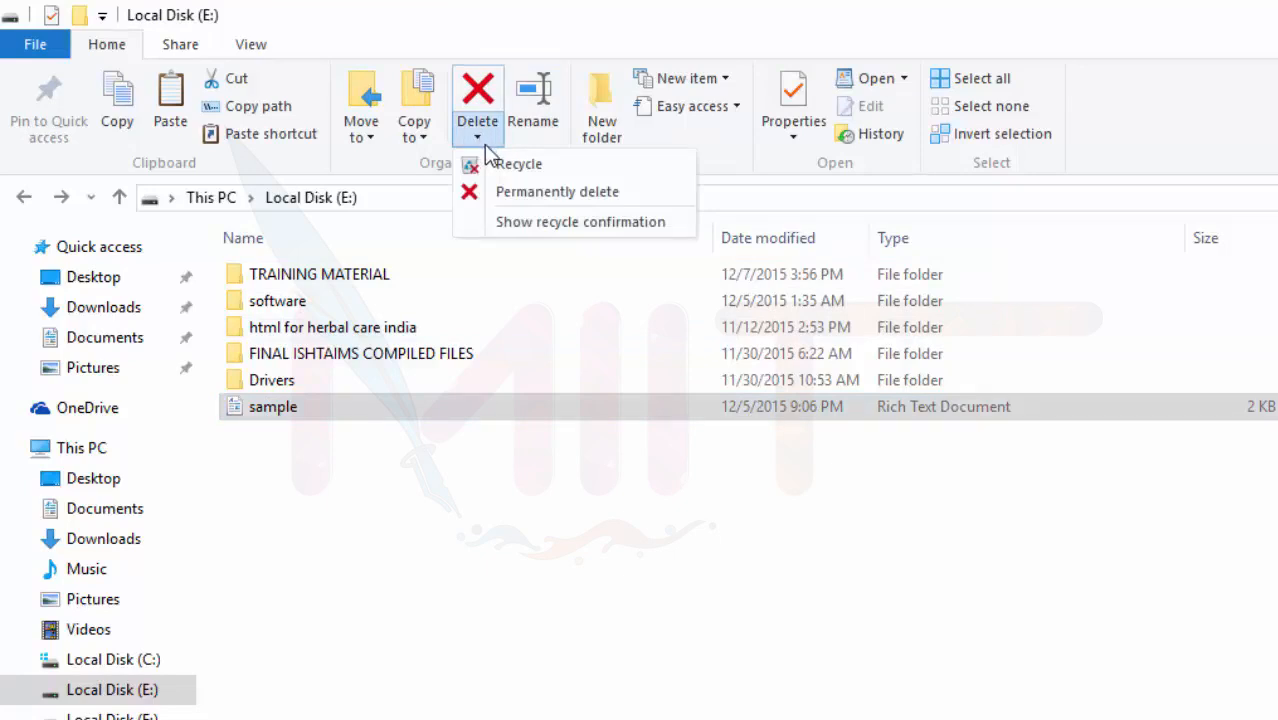
left_click(481, 140)
left_click(488, 142)
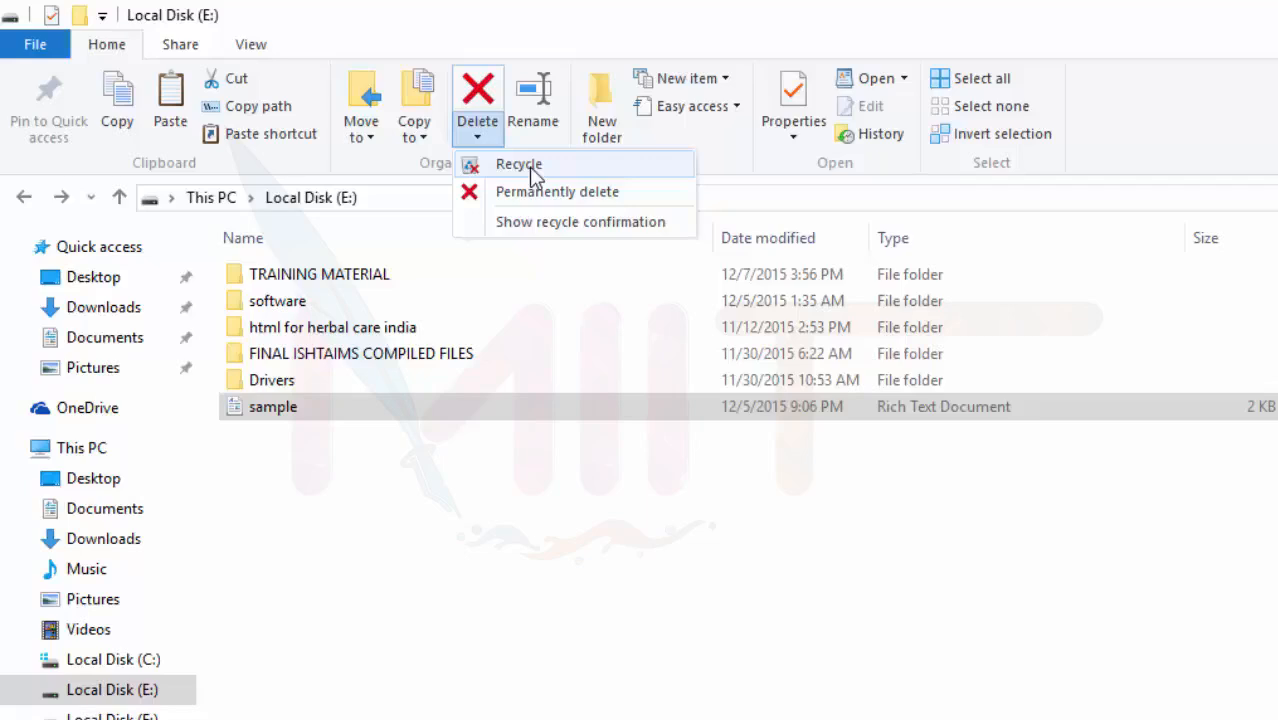
left_click(575, 197)
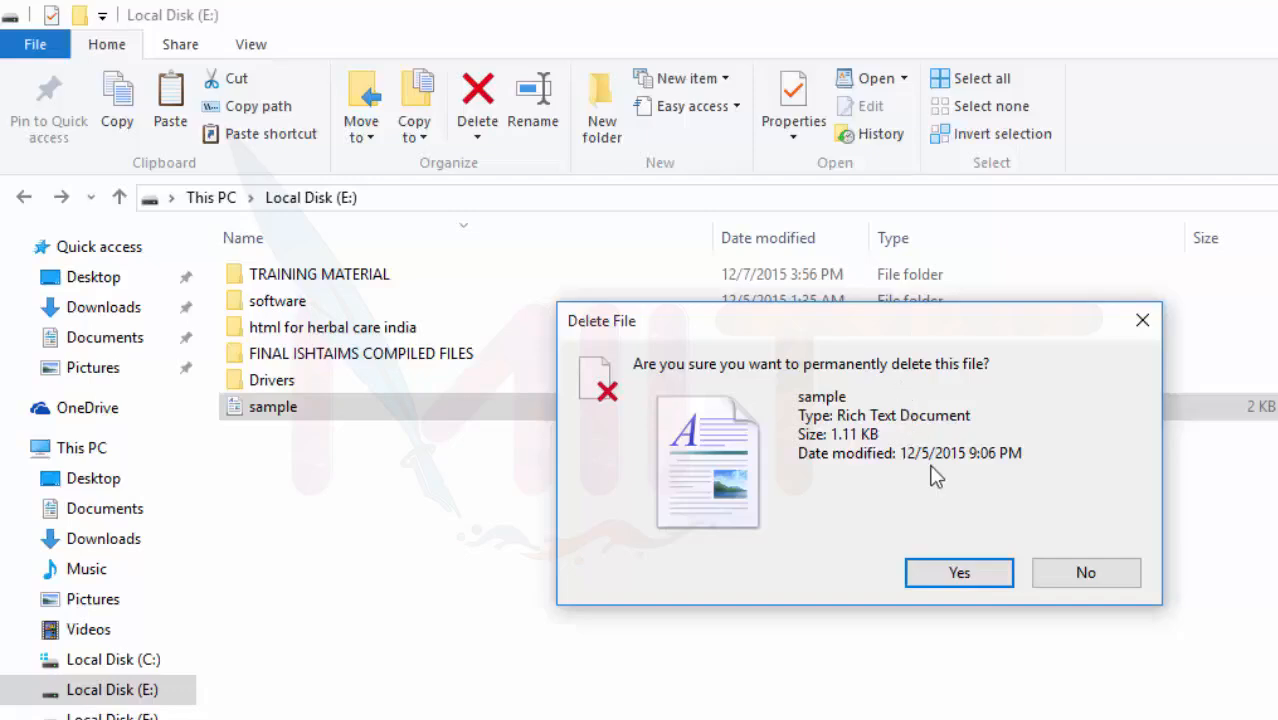
left_click(958, 572)
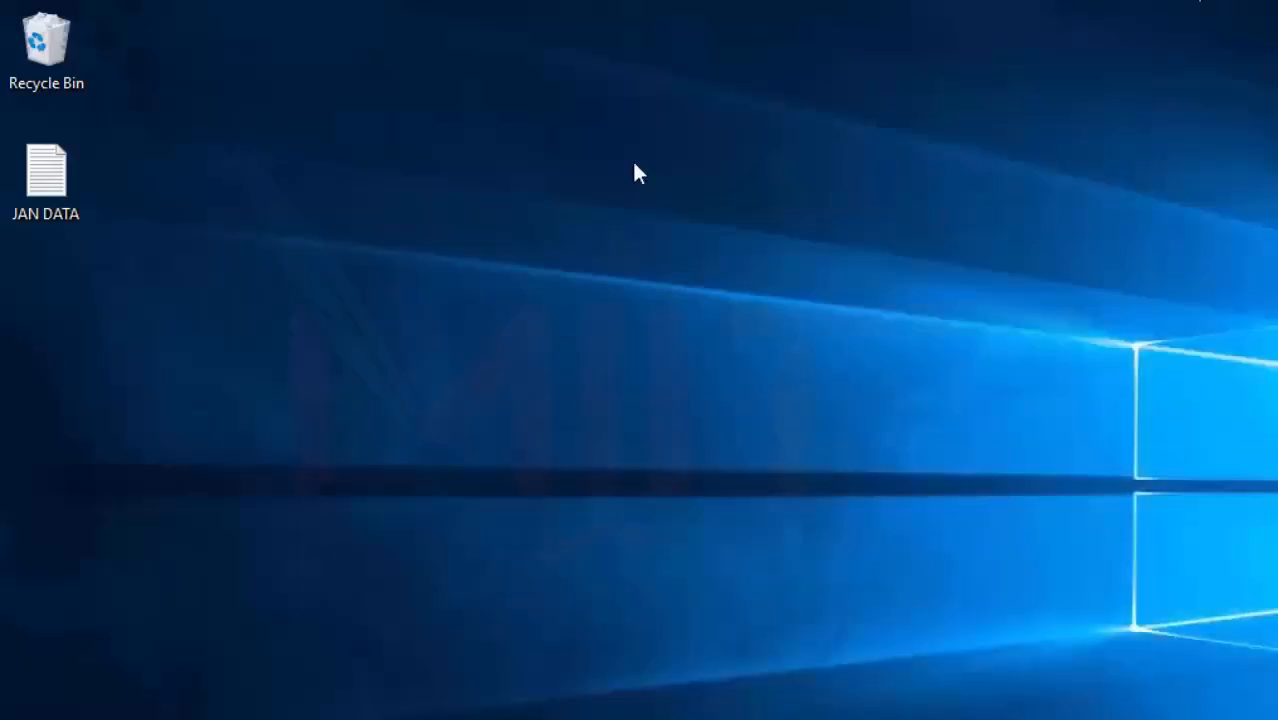
Check the Recycle Bin for the deleted sample file, close it, and view the Delete options in File Explorer.
double_click(60, 80)
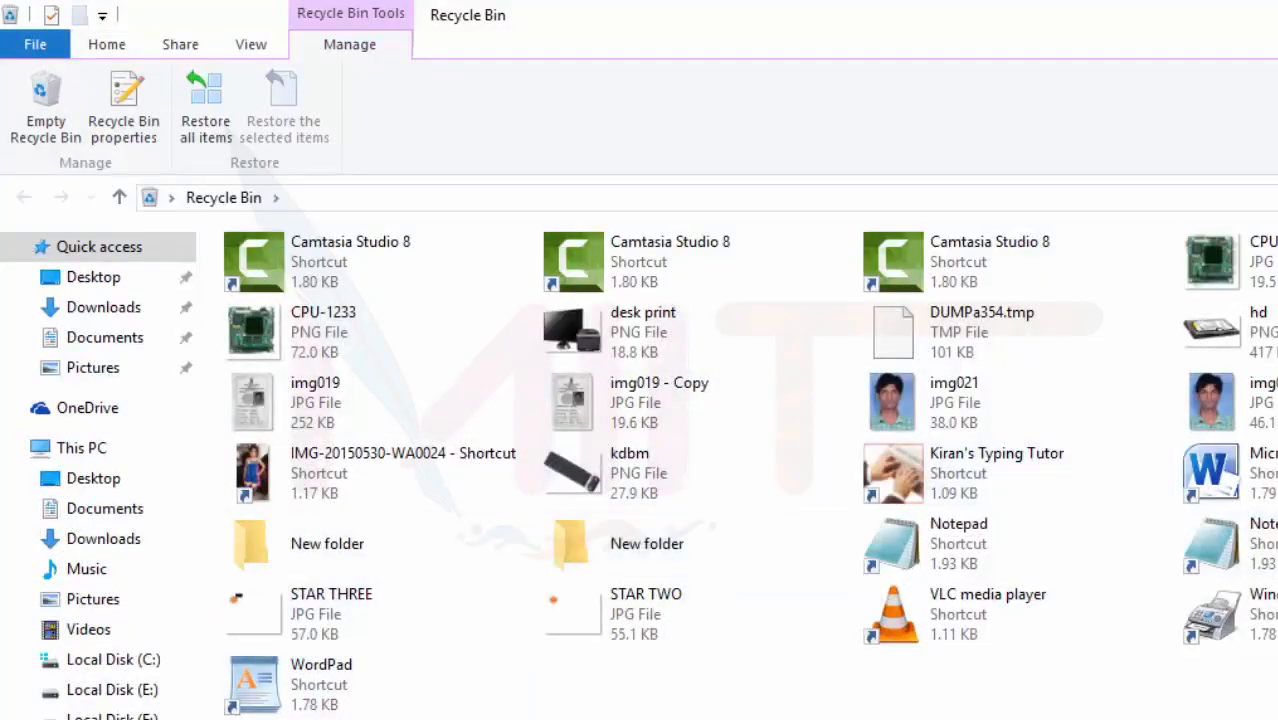
key("alt+F4")
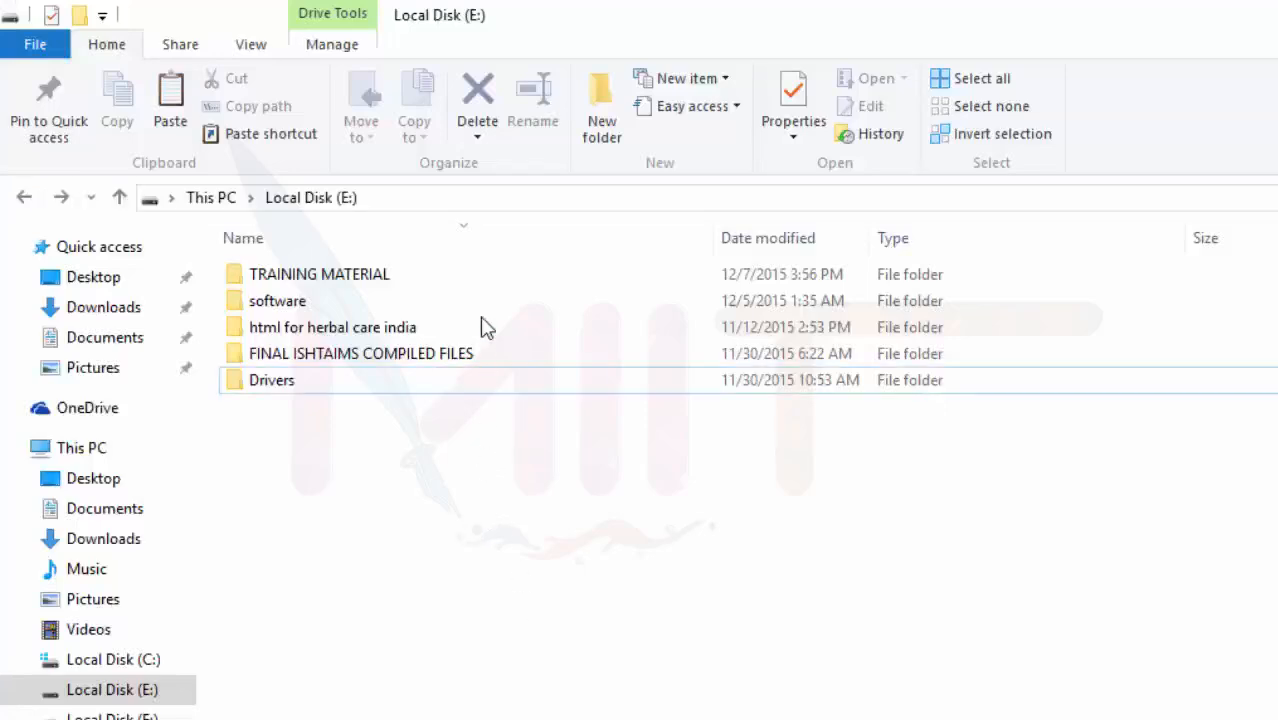
left_click(478, 140)
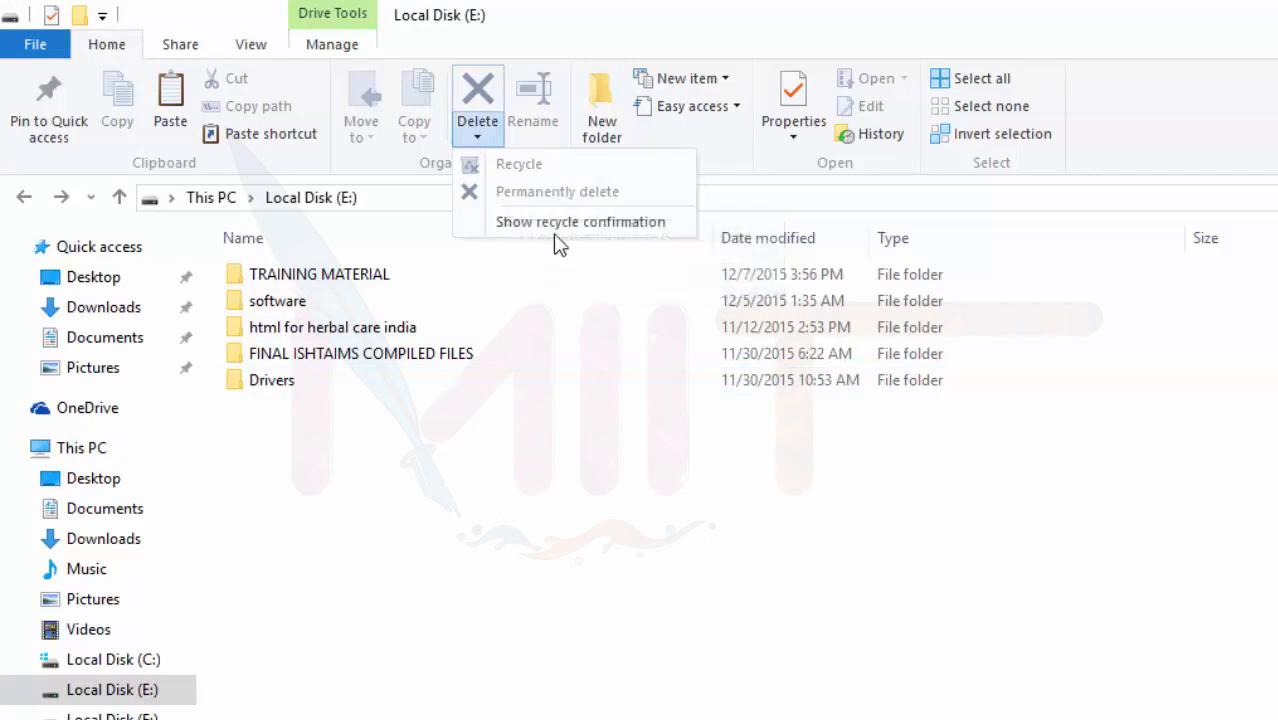
left_click(577, 520)
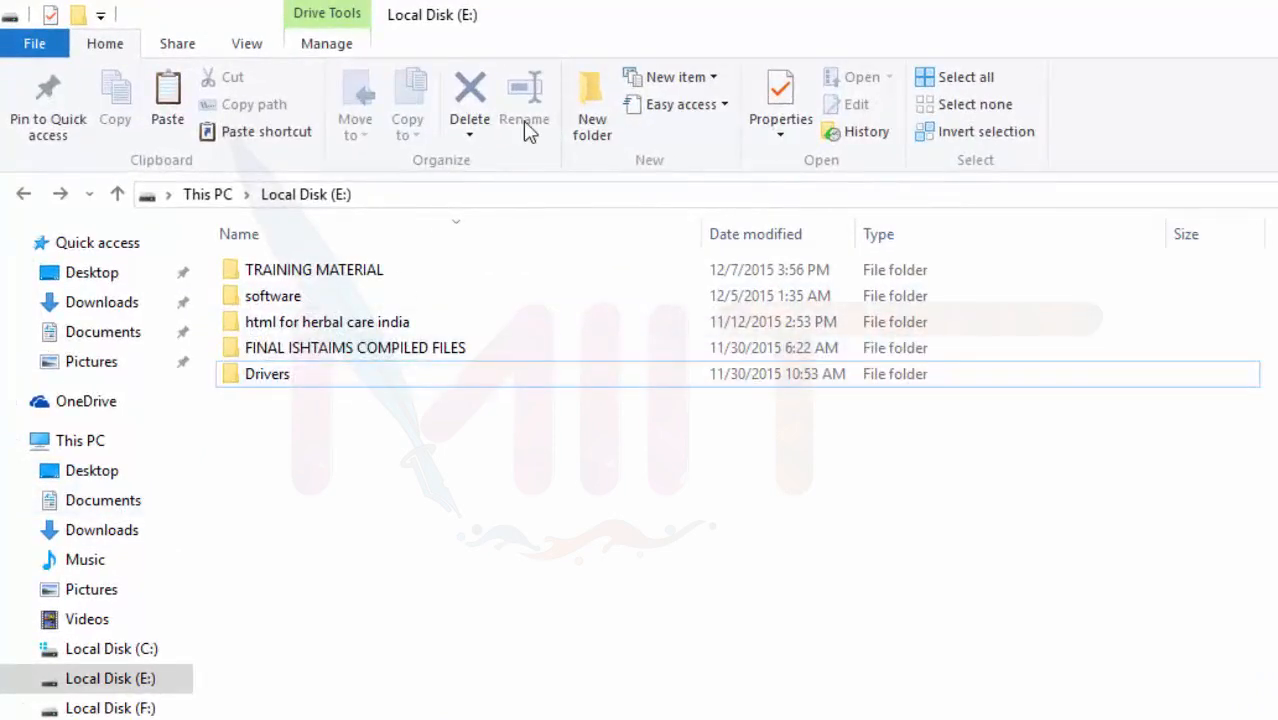
Rename the MYFILE document in the Documents folder as JAN DATA FILE.
left_click(146, 341)
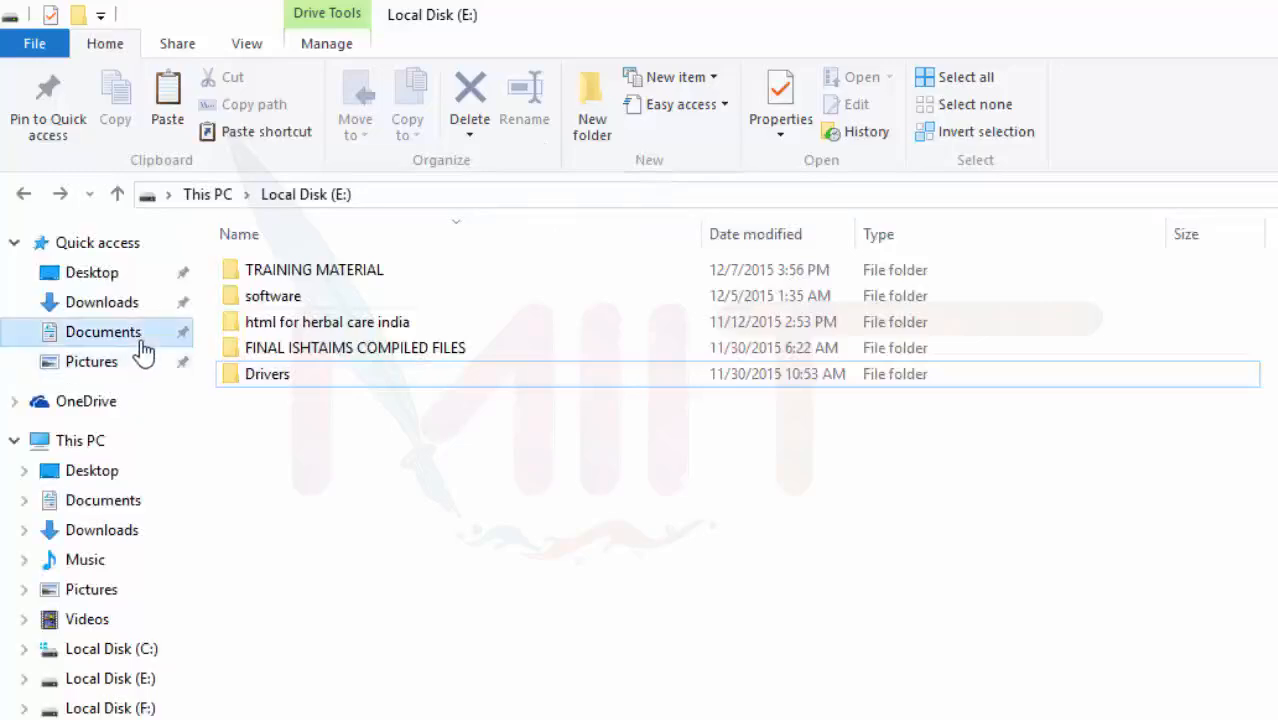
left_click(285, 376)
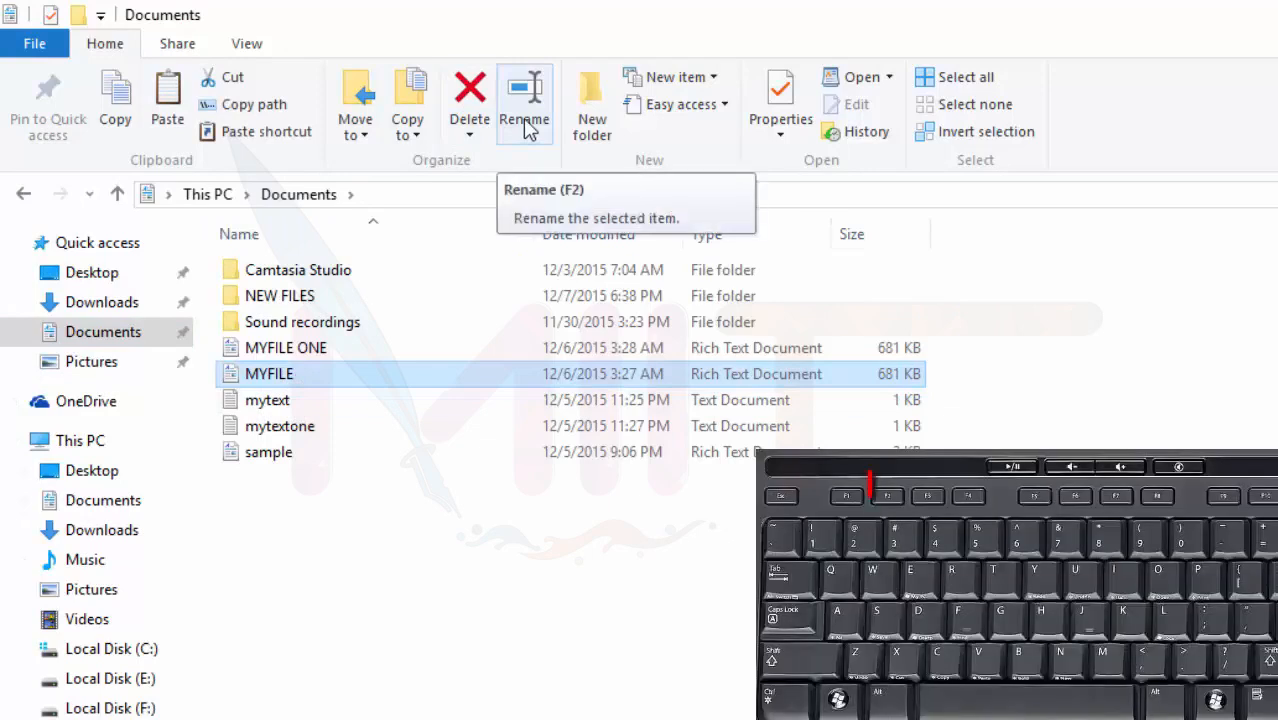
key("F2")
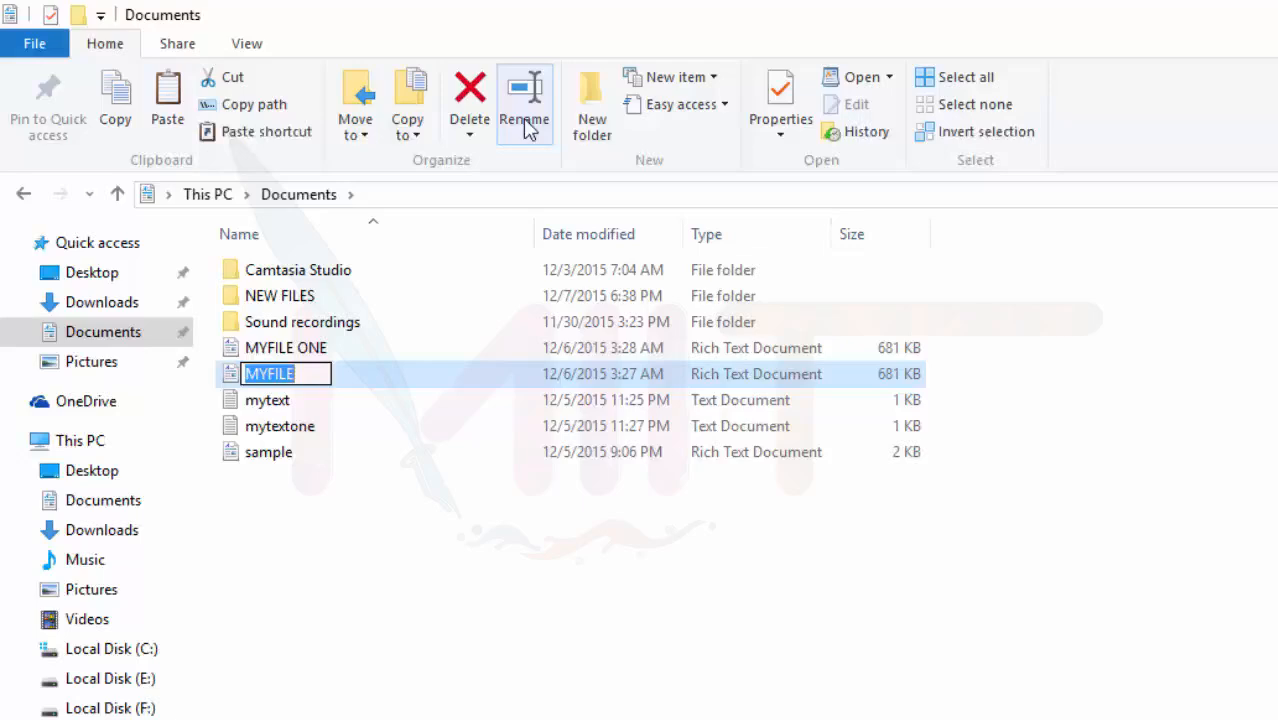
type("JAN")
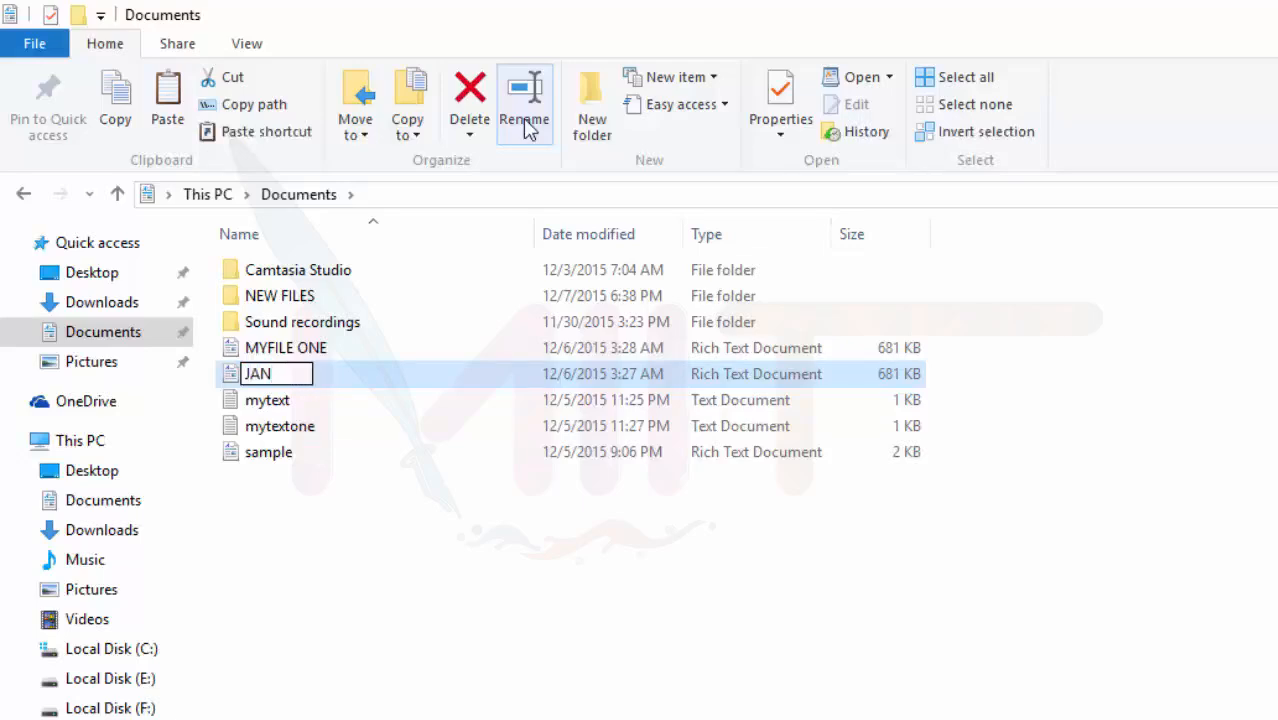
type(" DATA F")
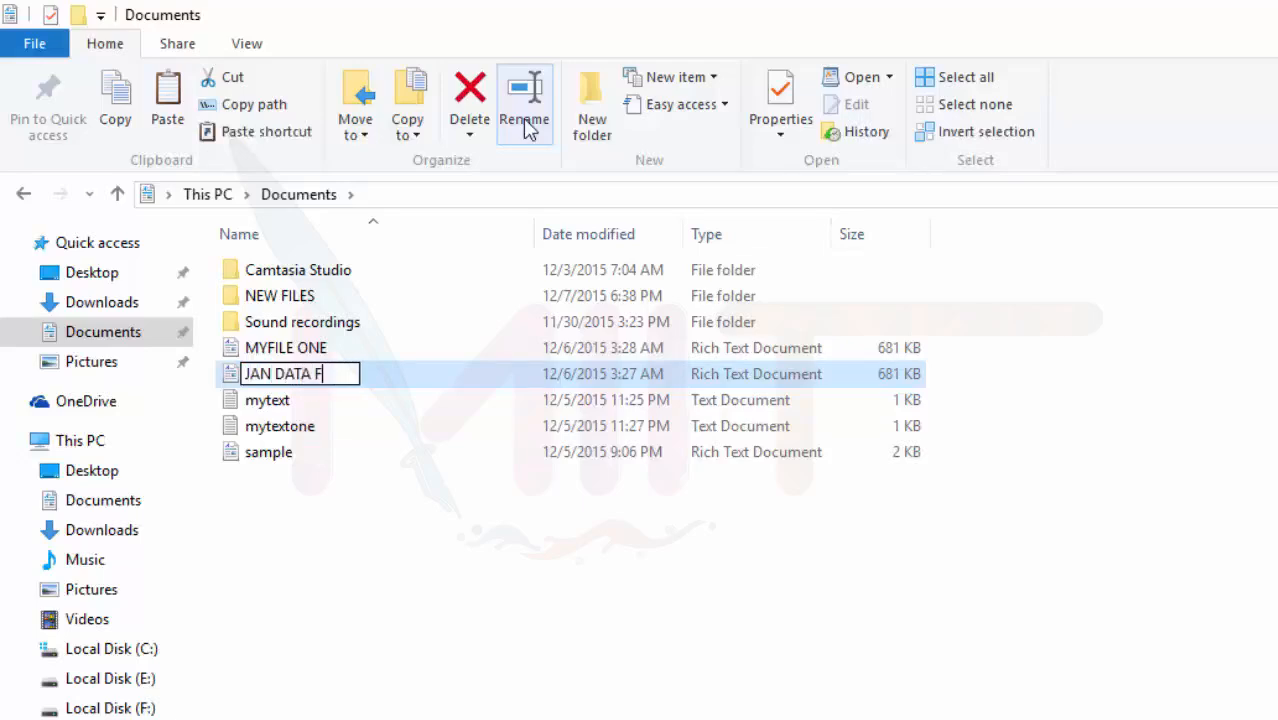
type("ILE")
key("Return")
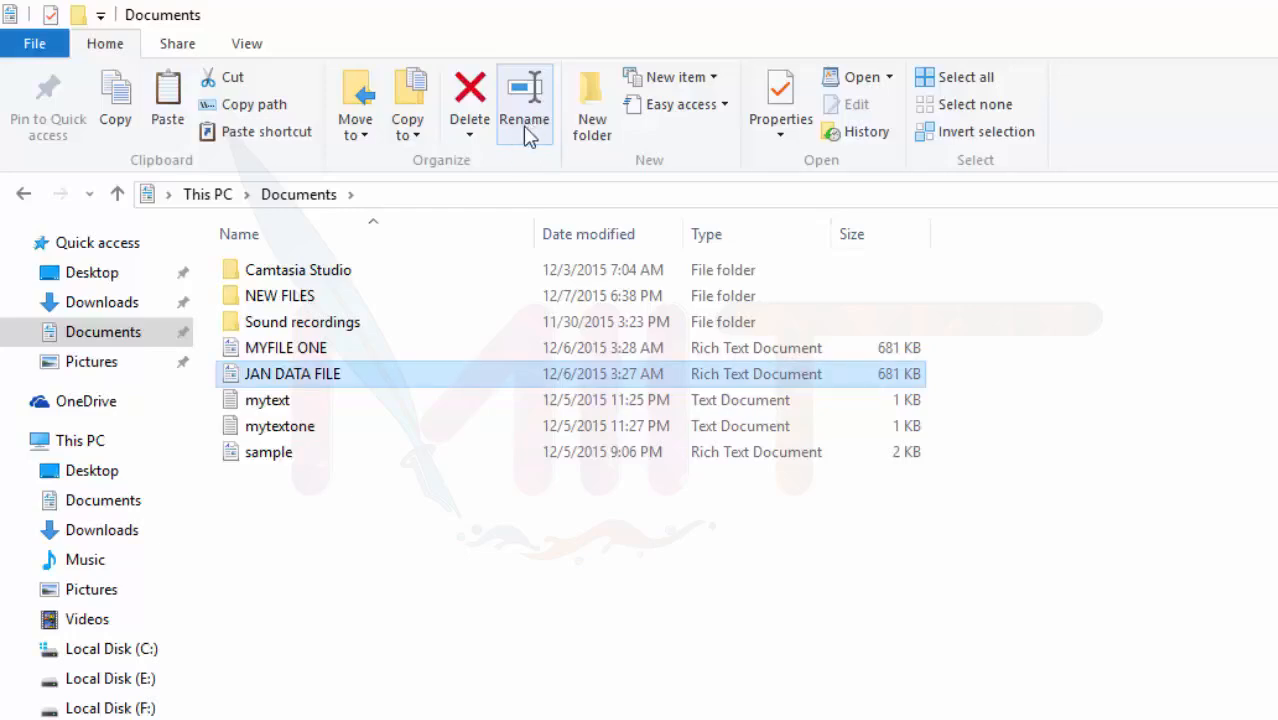
key("ctrl+space")
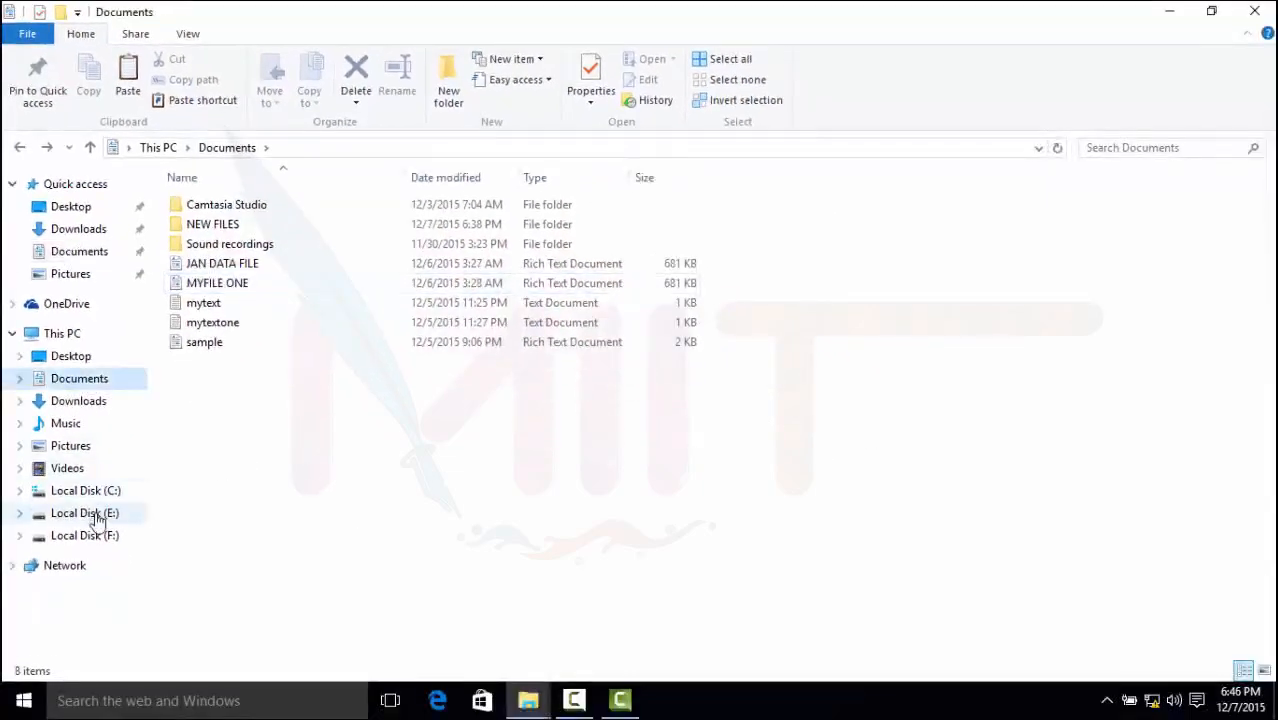
Create a new folder named IMP DATA on Local Disk (E:) and open the list of new item types.
left_click(97, 520)
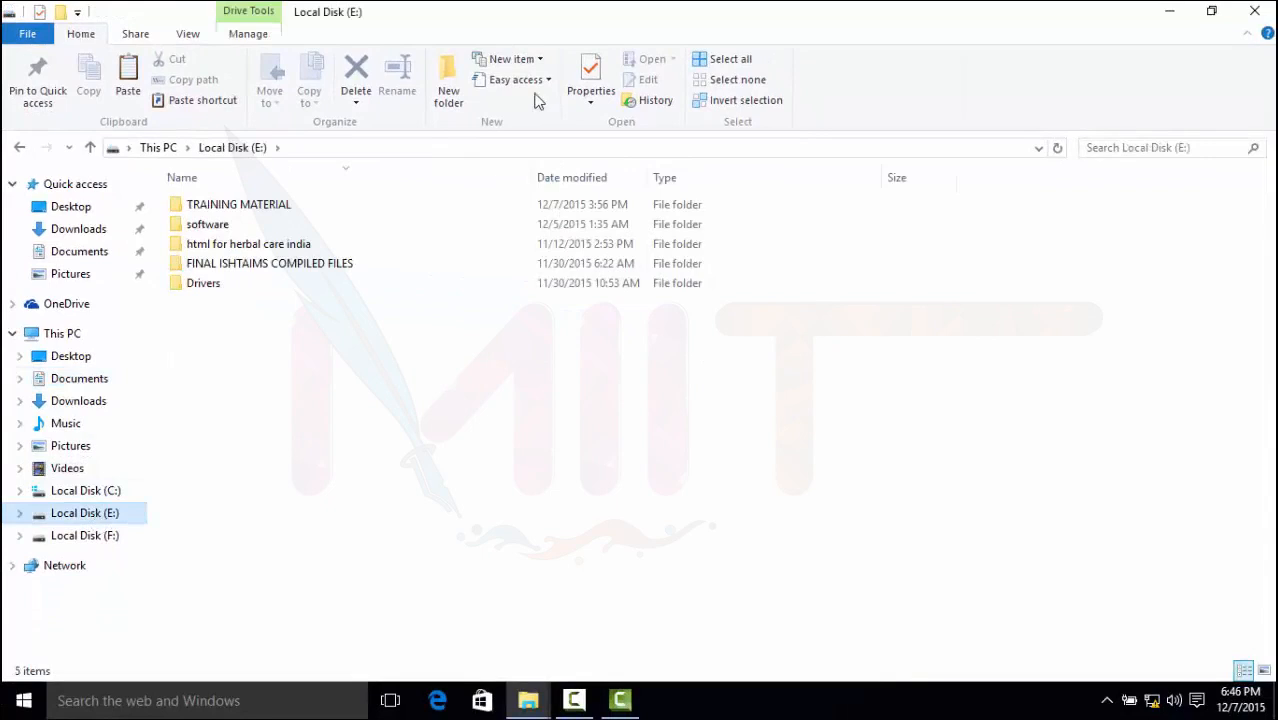
left_click(449, 90)
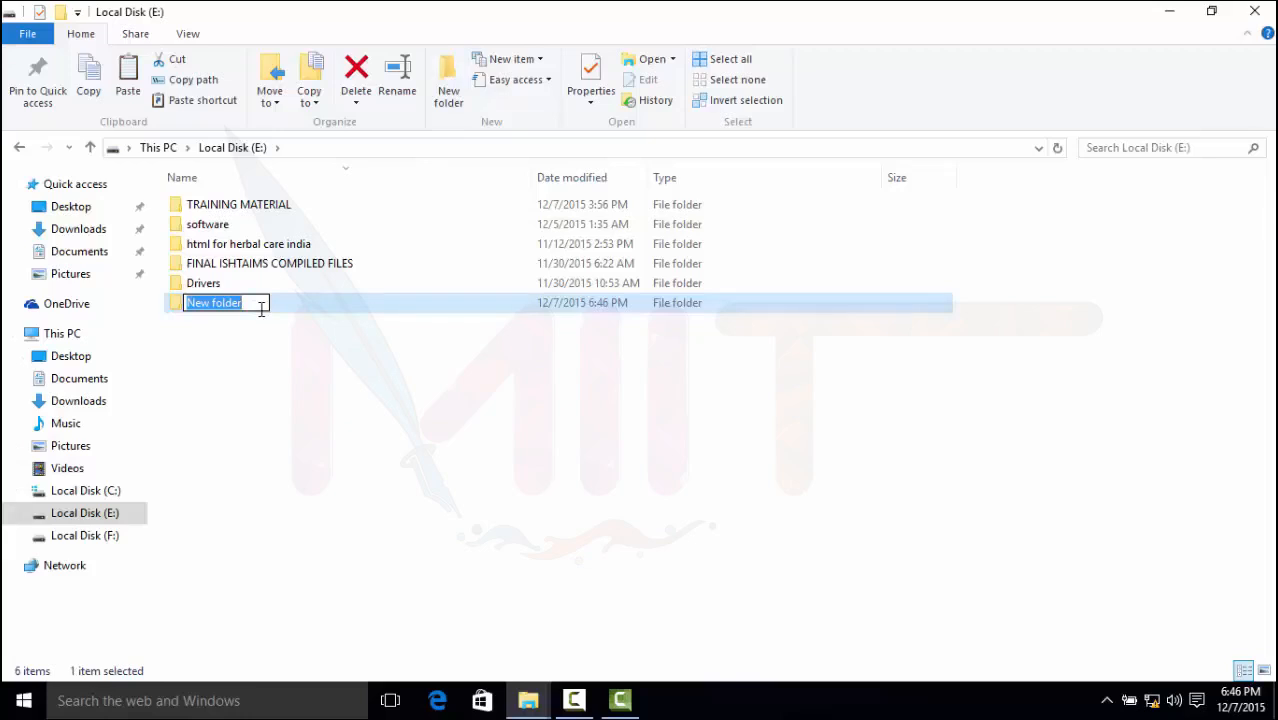
type("I")
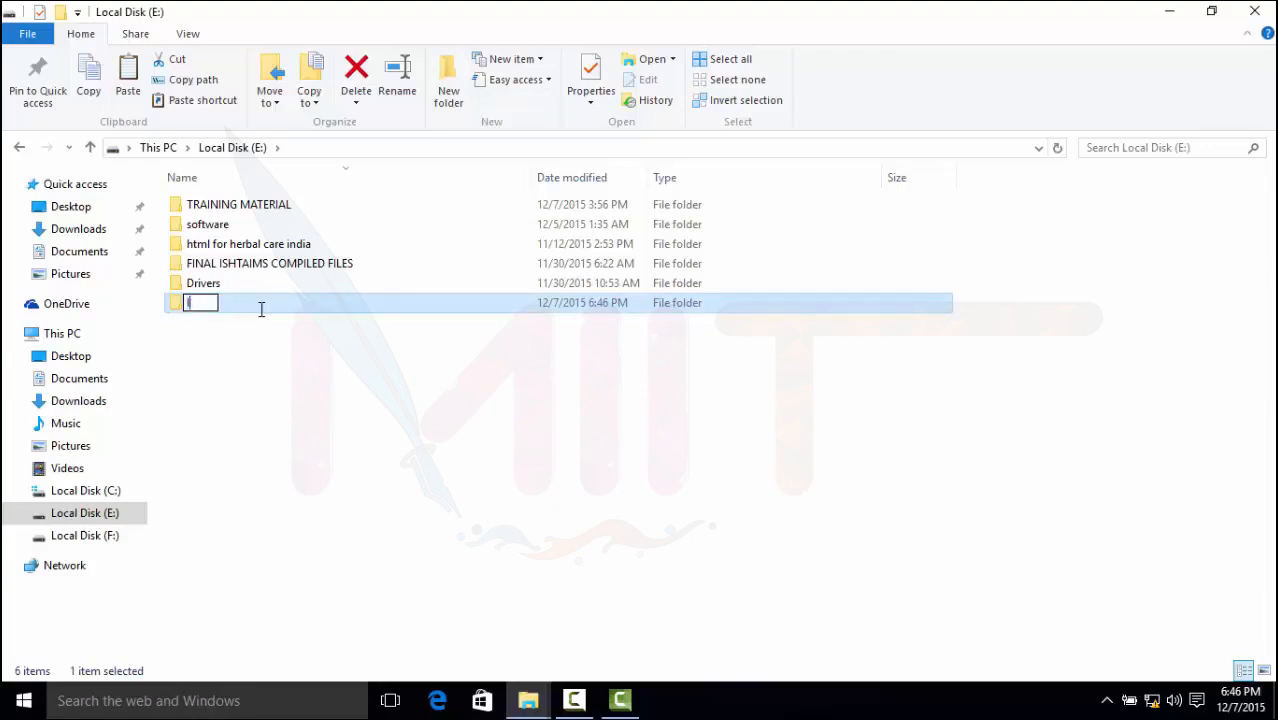
type("MP DATA")
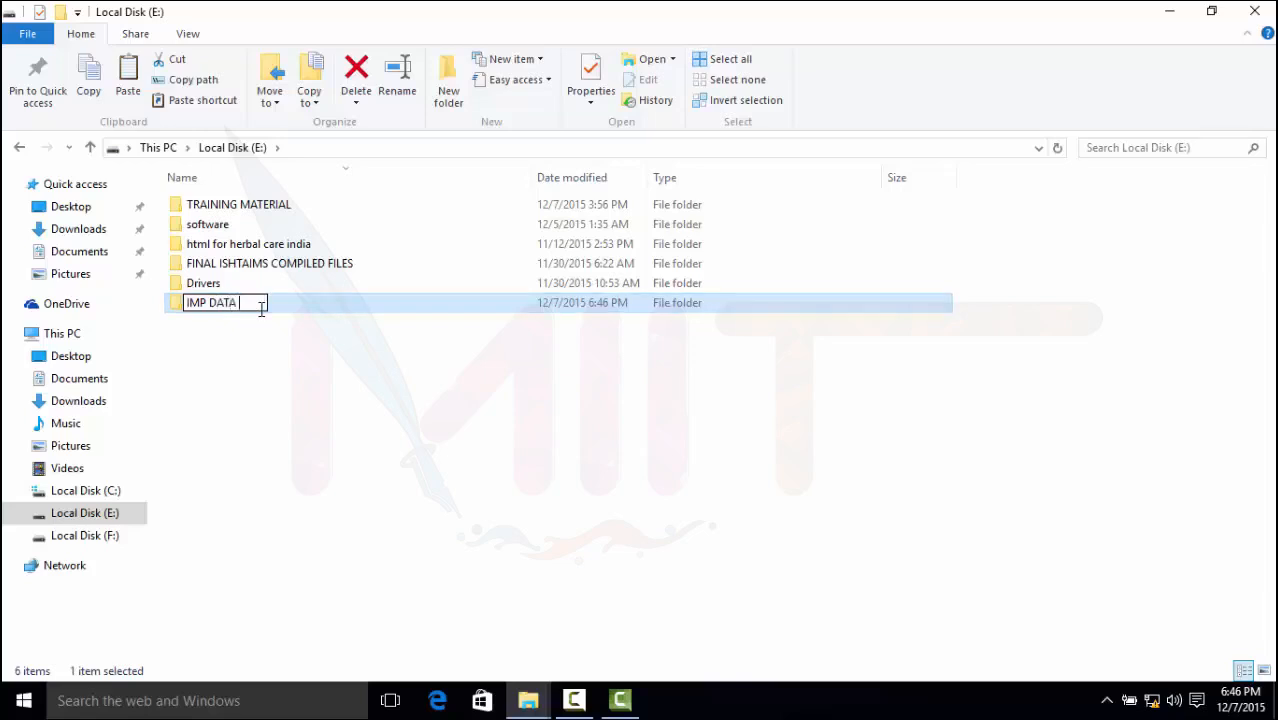
key("Return")
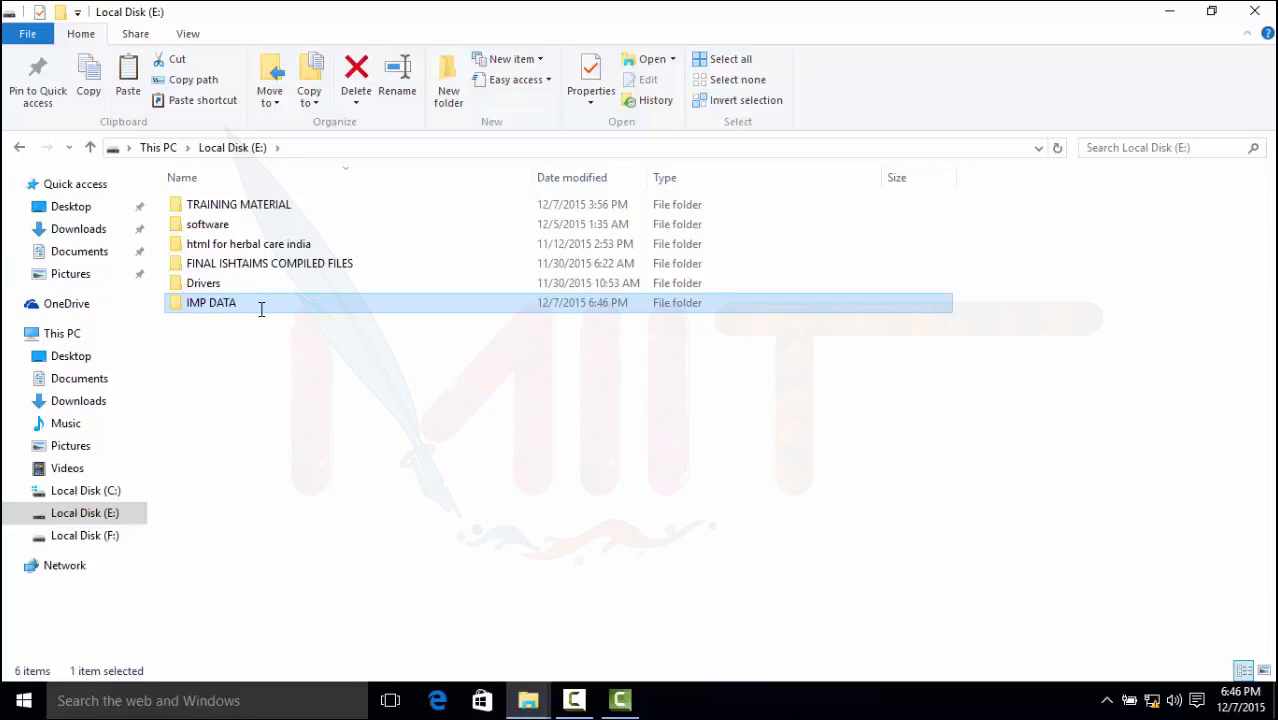
left_click(299, 381)
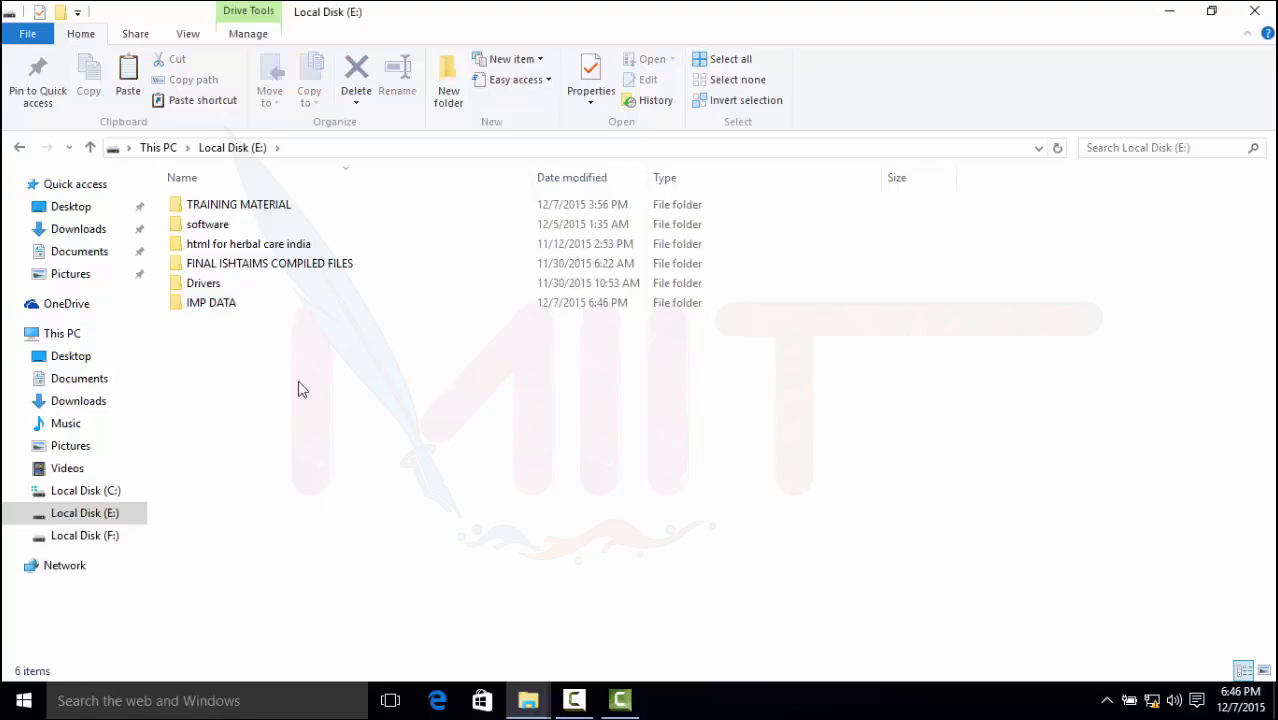
left_click(538, 60)
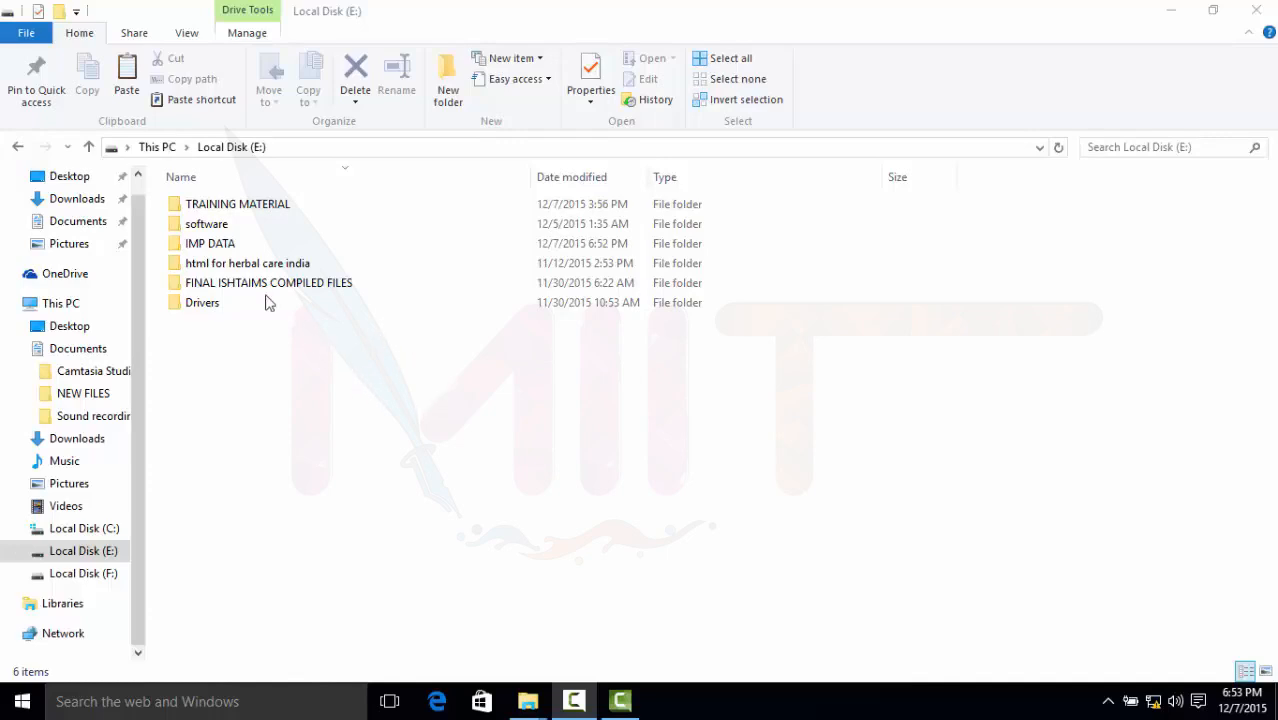
Include the IMP DATA folder in the Documents library through Easy access.
left_click(216, 250)
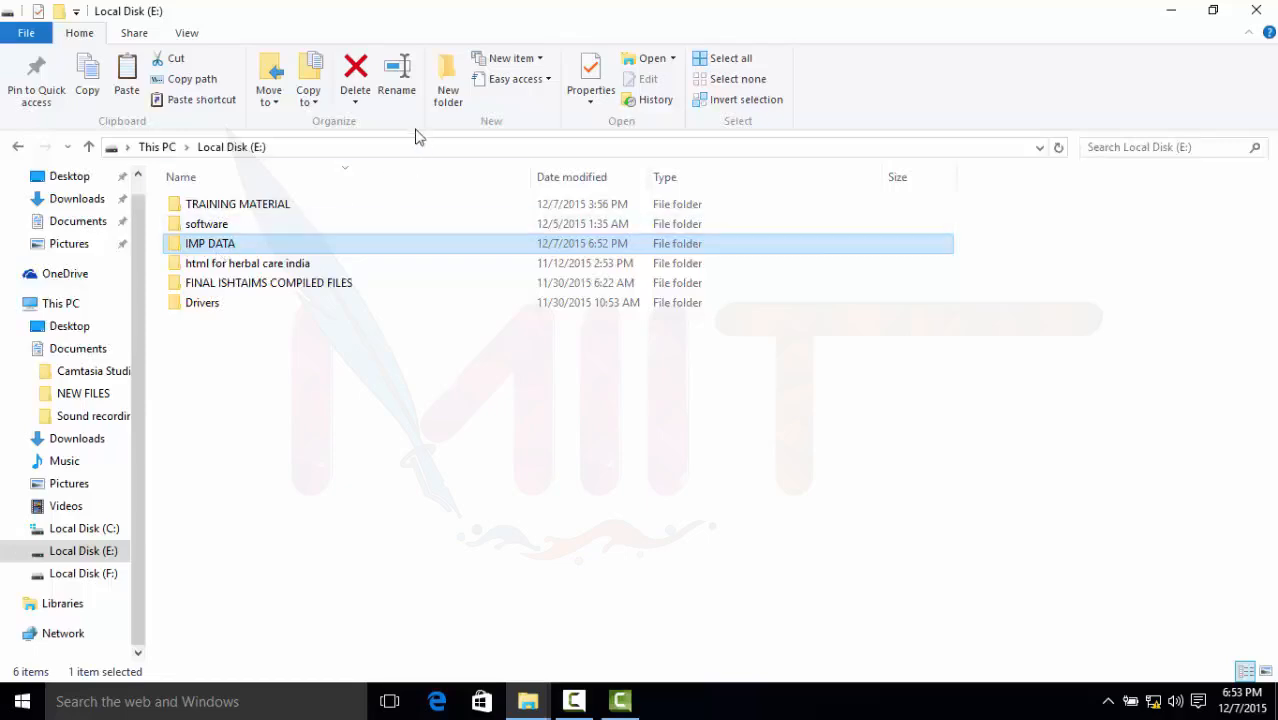
left_click(521, 80)
mouse_move(527, 104)
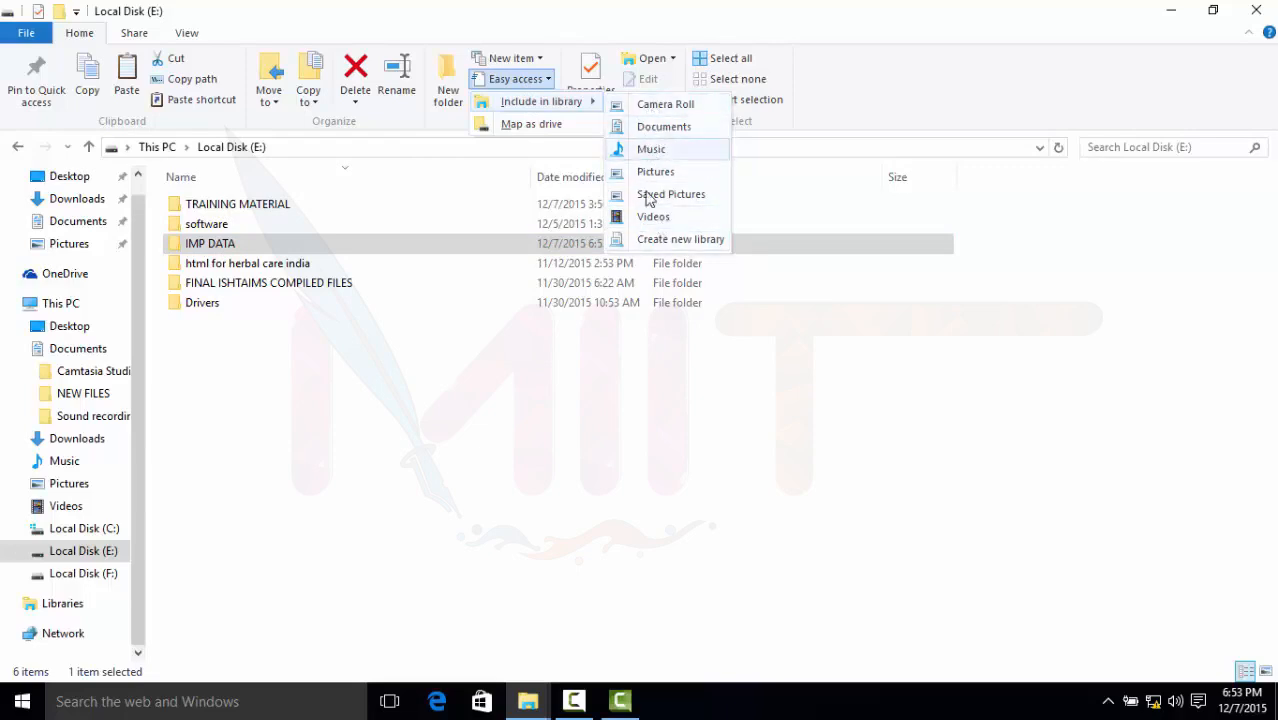
left_click(657, 130)
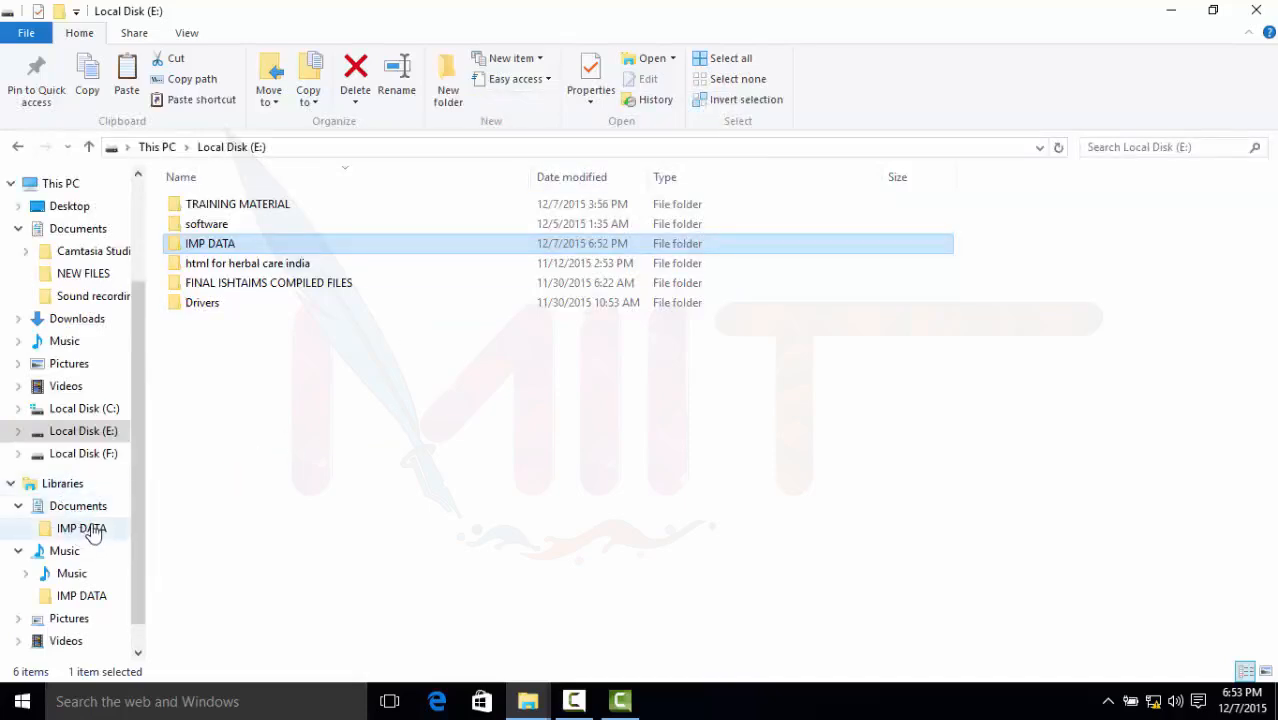
Open the Documents library to view the included IMP DATA files, and return to Local Disk (E:).
left_click(77, 488)
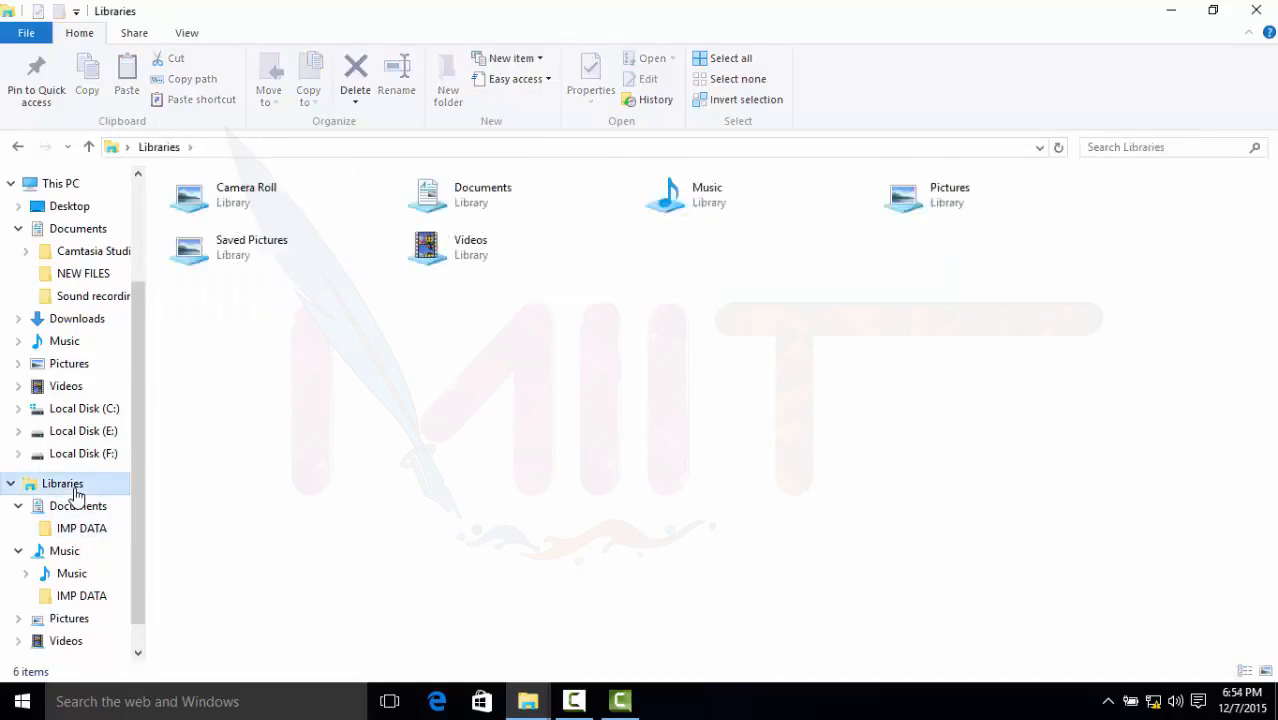
left_click(77, 507)
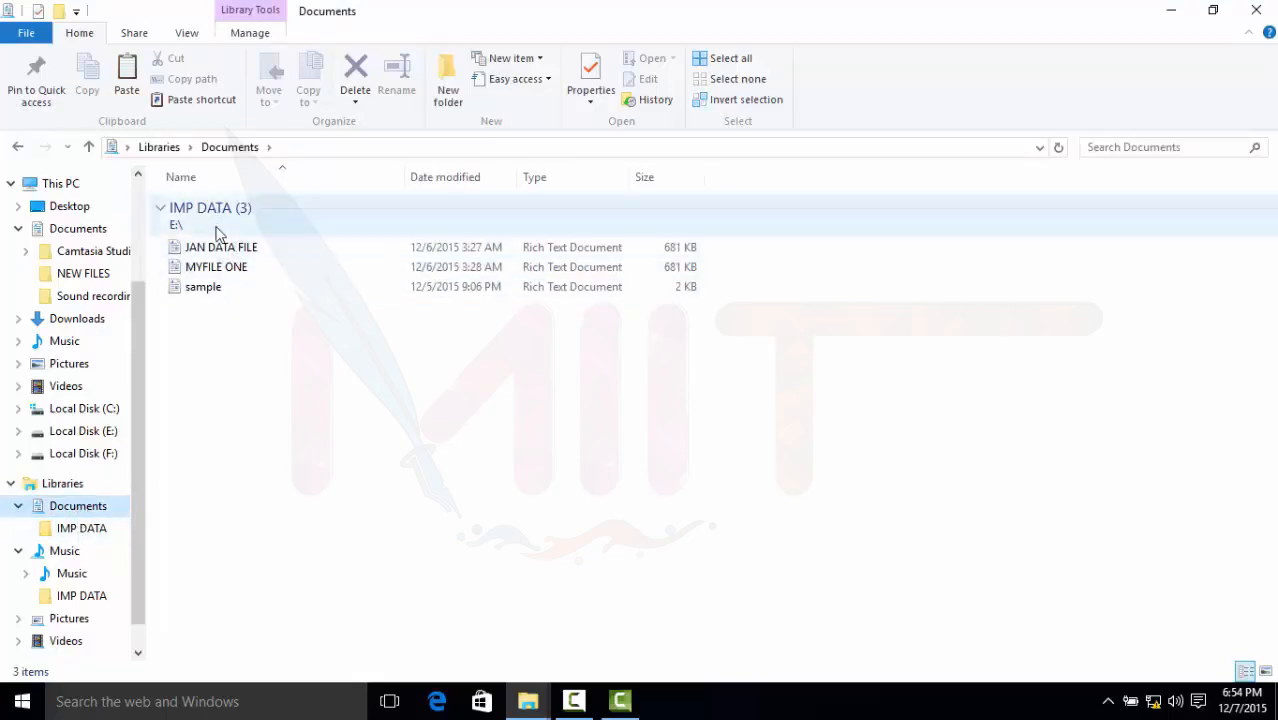
left_click(84, 432)
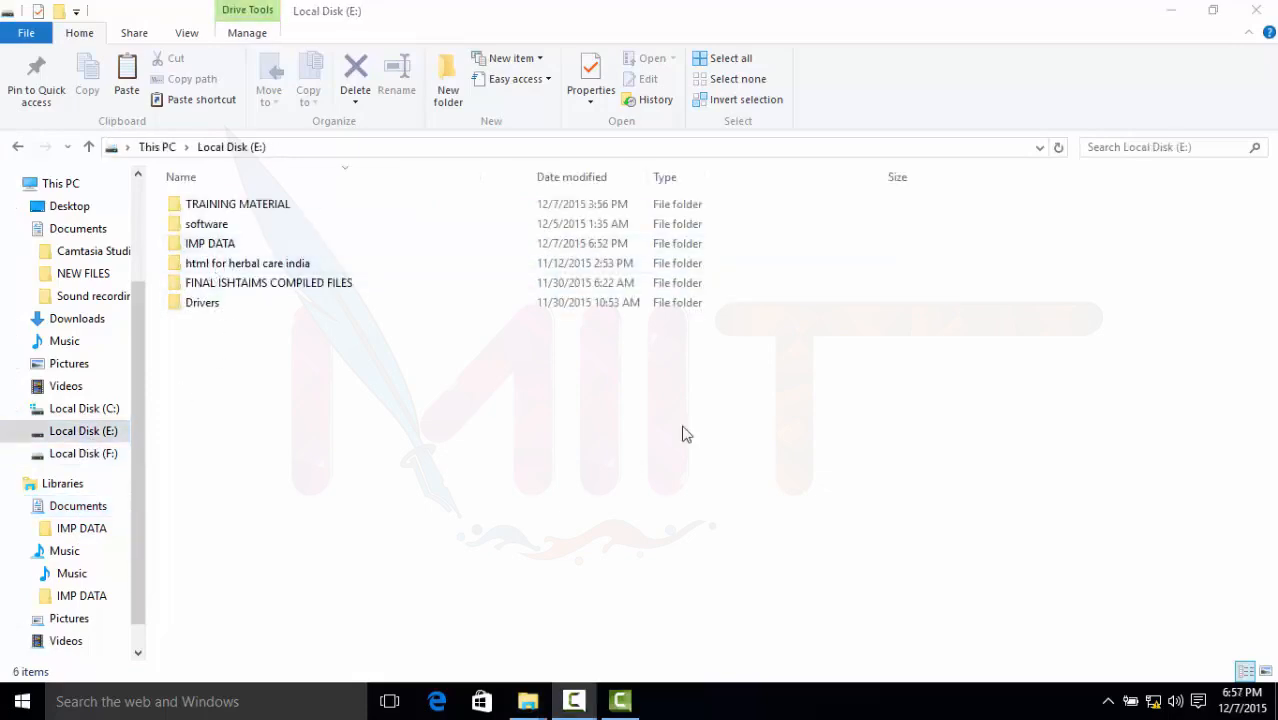
Show the Easy access options for Local Disk (E:) and open Map as drive.
left_click(683, 434)
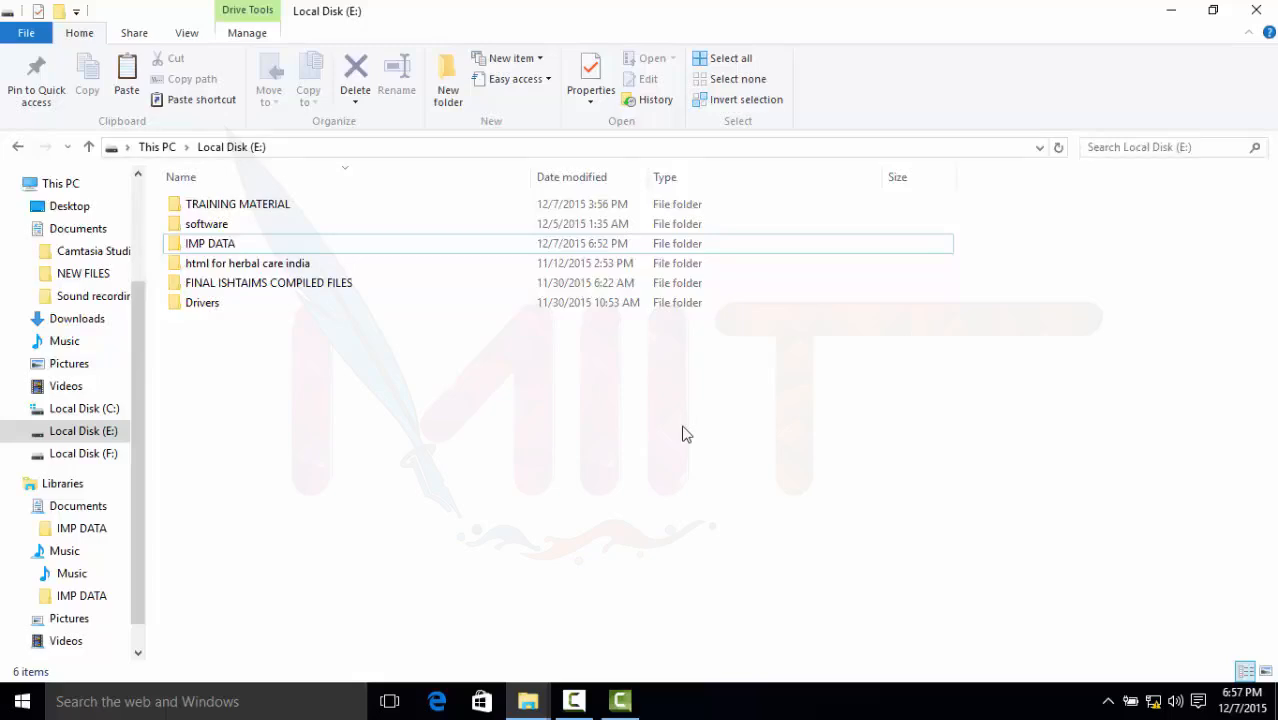
left_click(495, 80)
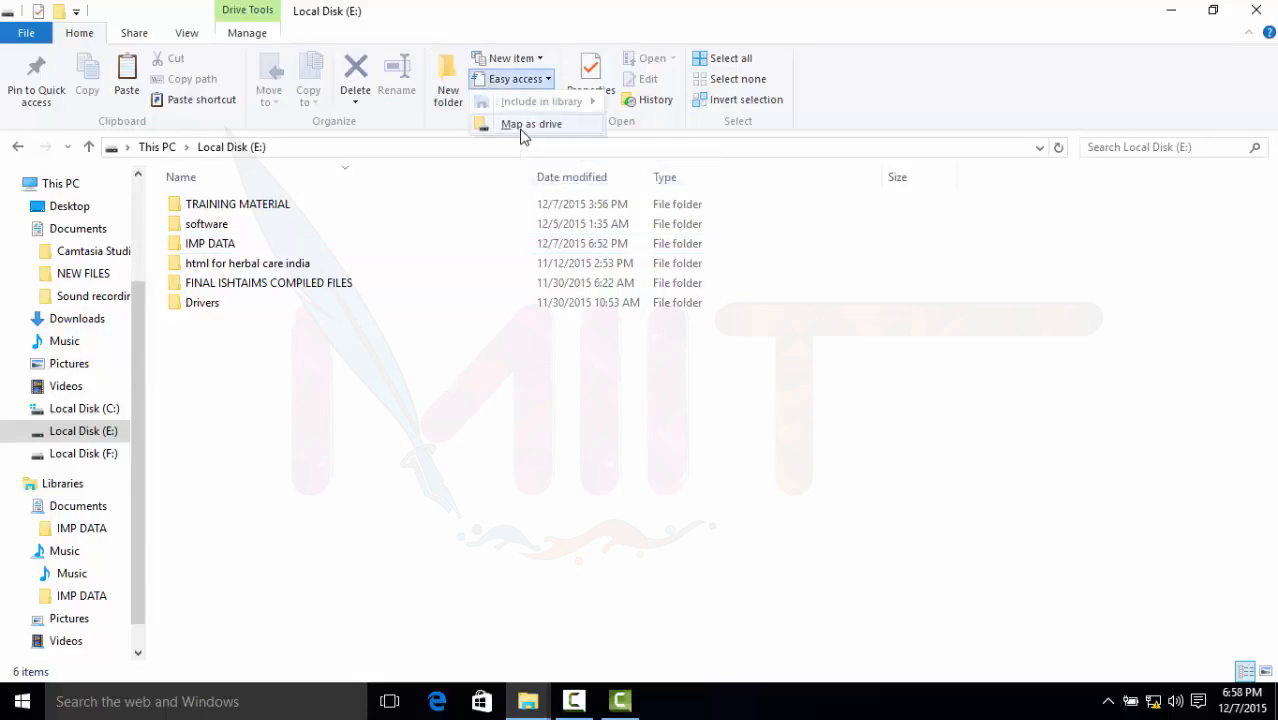
left_click(520, 124)
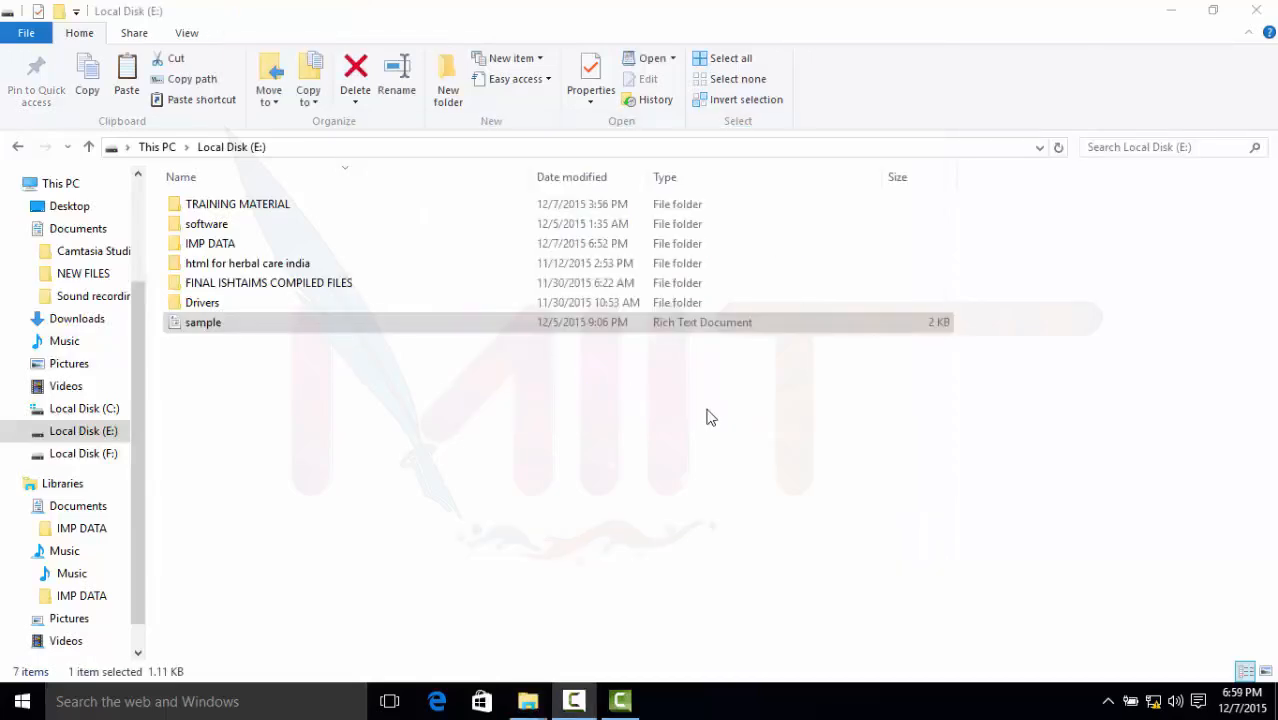
View the general properties of the sample rich text document on Local Disk (E:), and close them without changes.
left_click(706, 417)
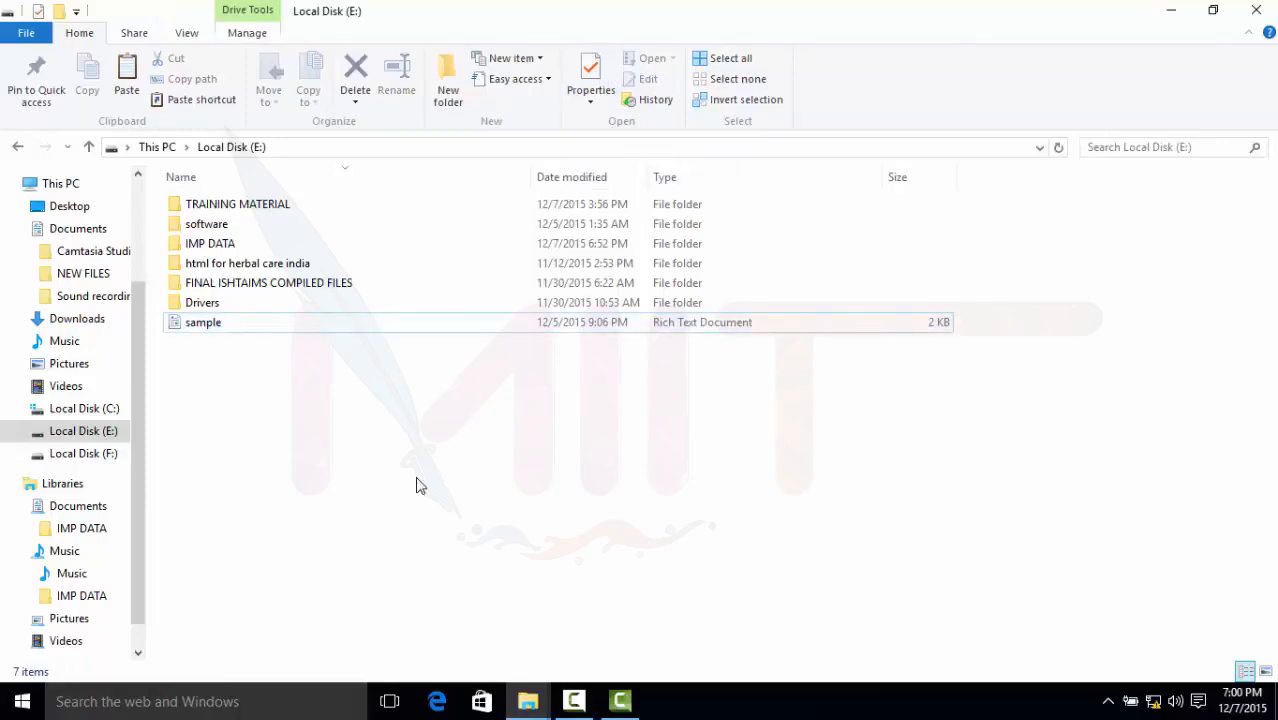
left_click(203, 330)
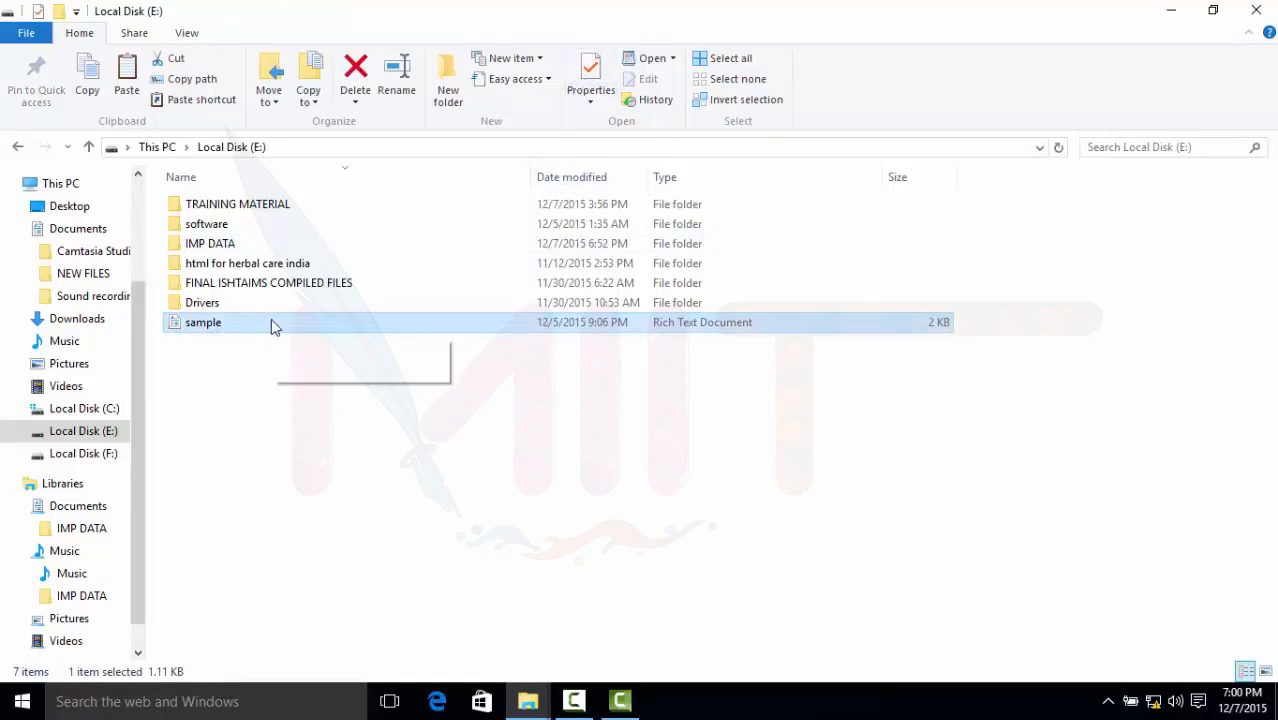
left_click(588, 72)
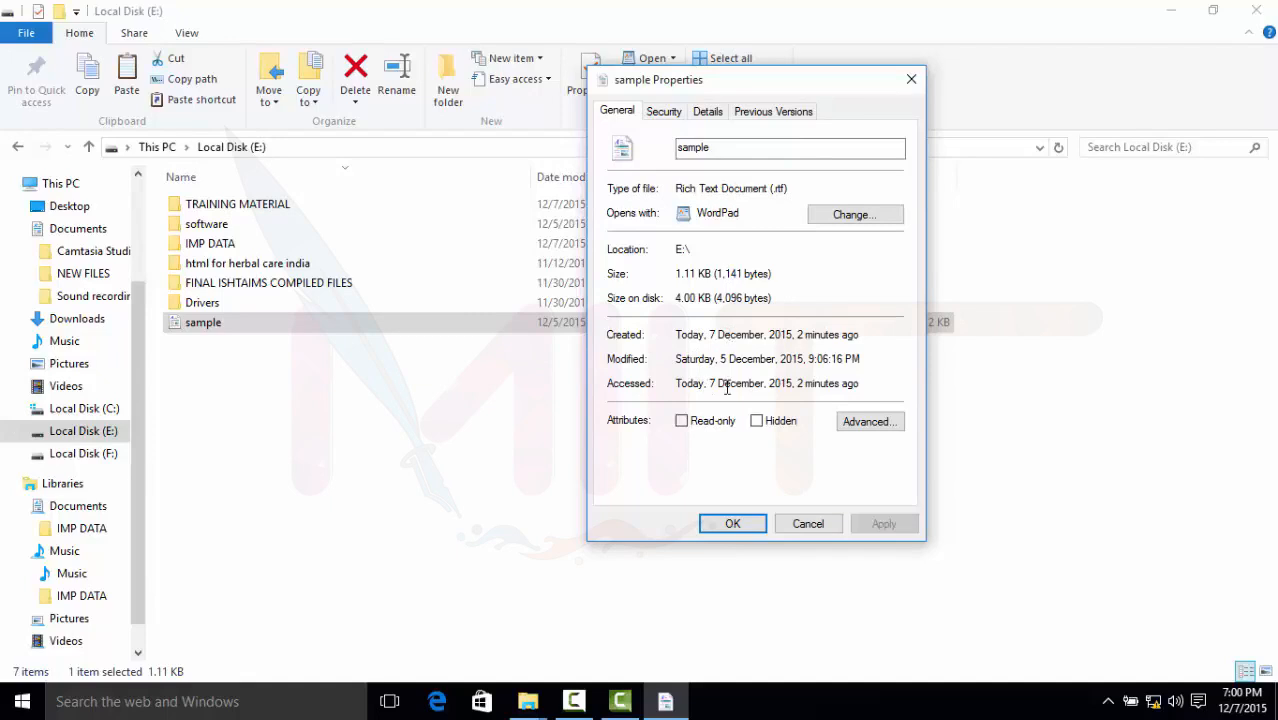
left_click(789, 524)
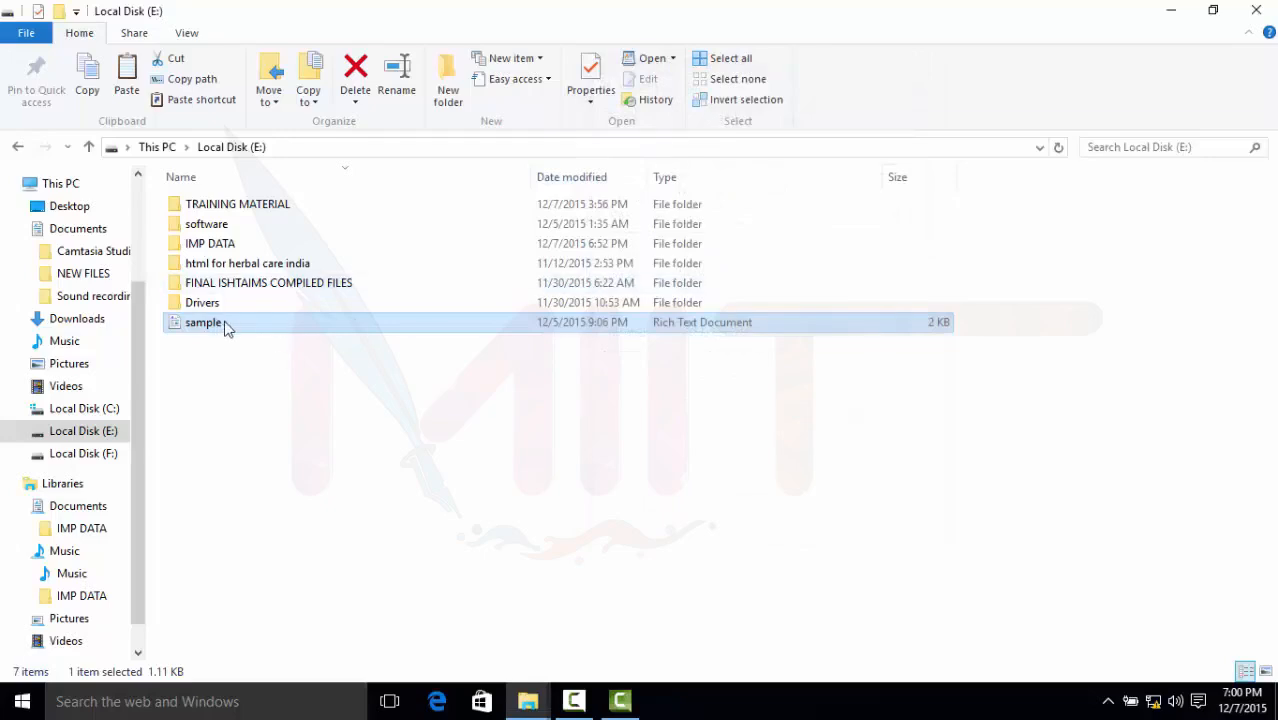
Open the sample document in WordPad to view its text, close it, and clear the file selection.
mouse_move(228, 336)
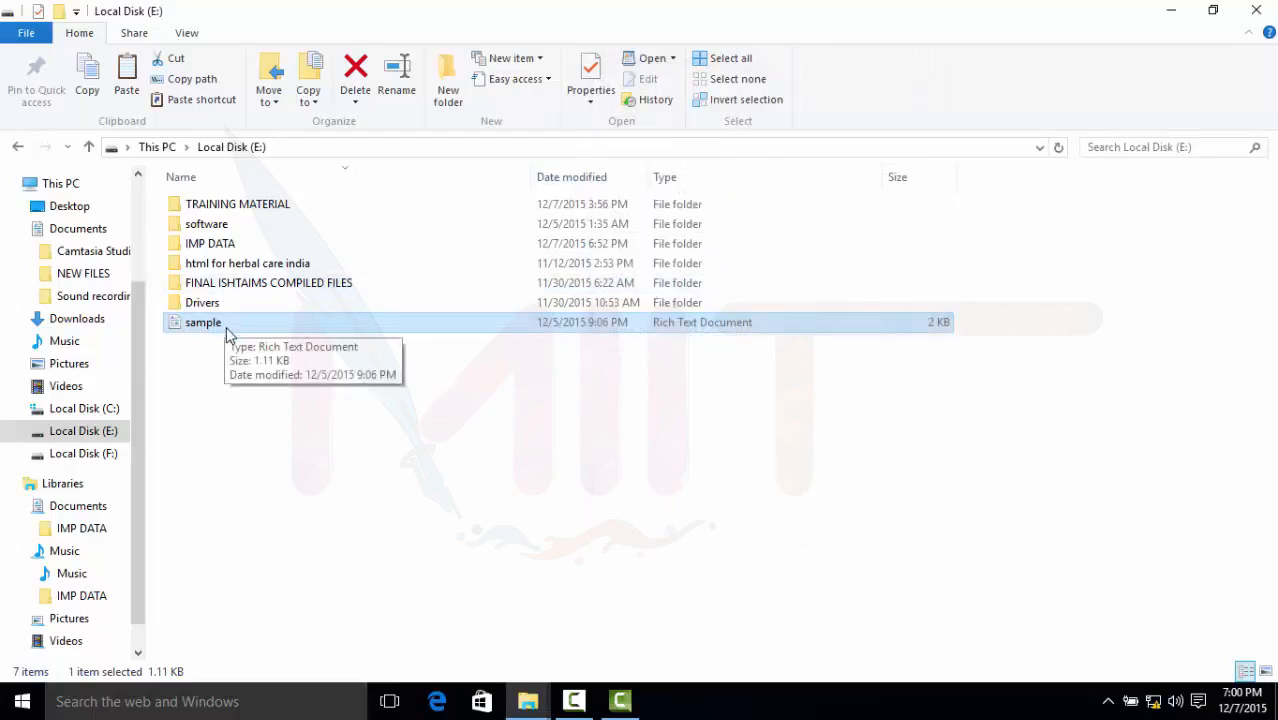
left_click(650, 62)
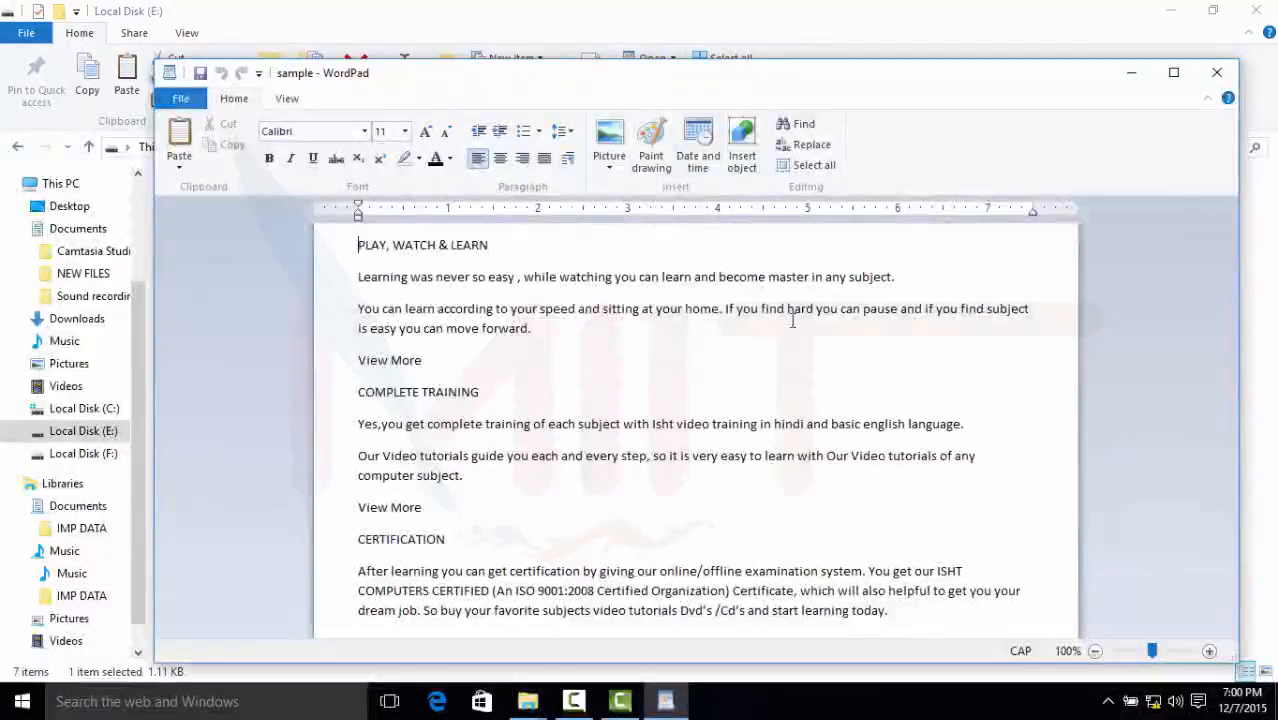
left_click(1216, 73)
left_click(360, 428)
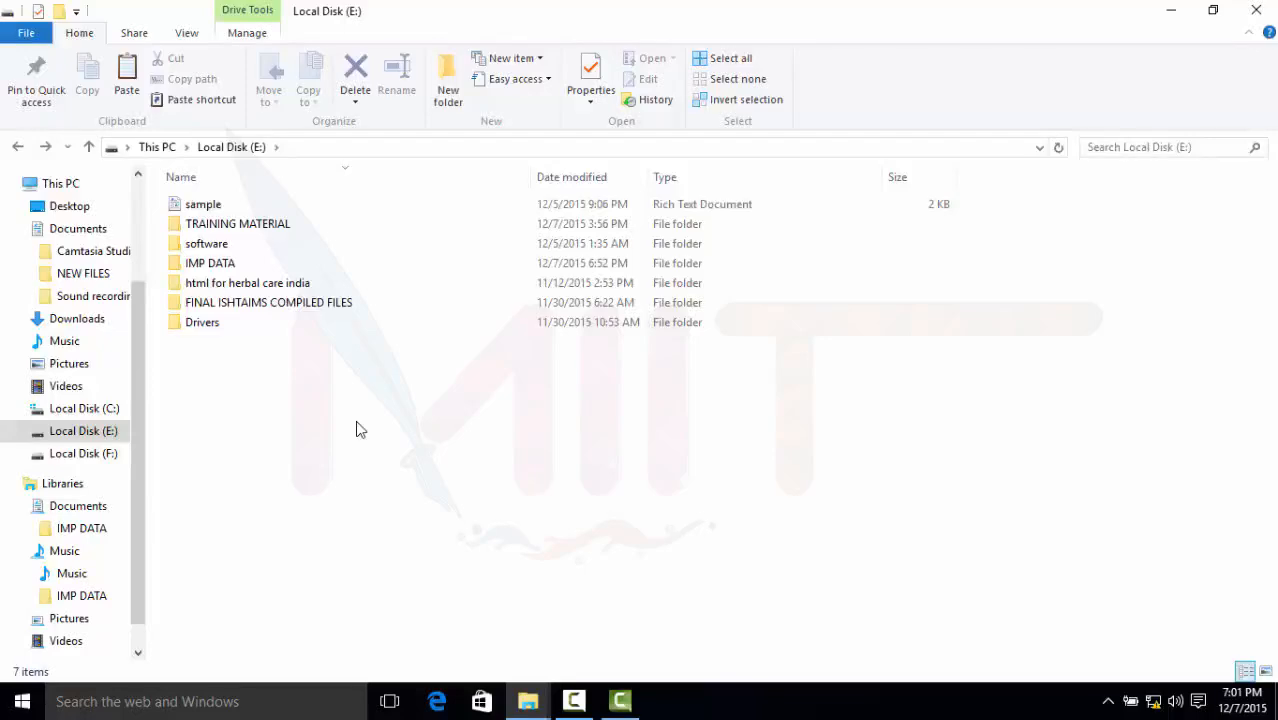
Open the IMG-20150530-WA0024 picture from the Pictures folder for editing in Paint, look through it, and close Paint.
left_click(70, 364)
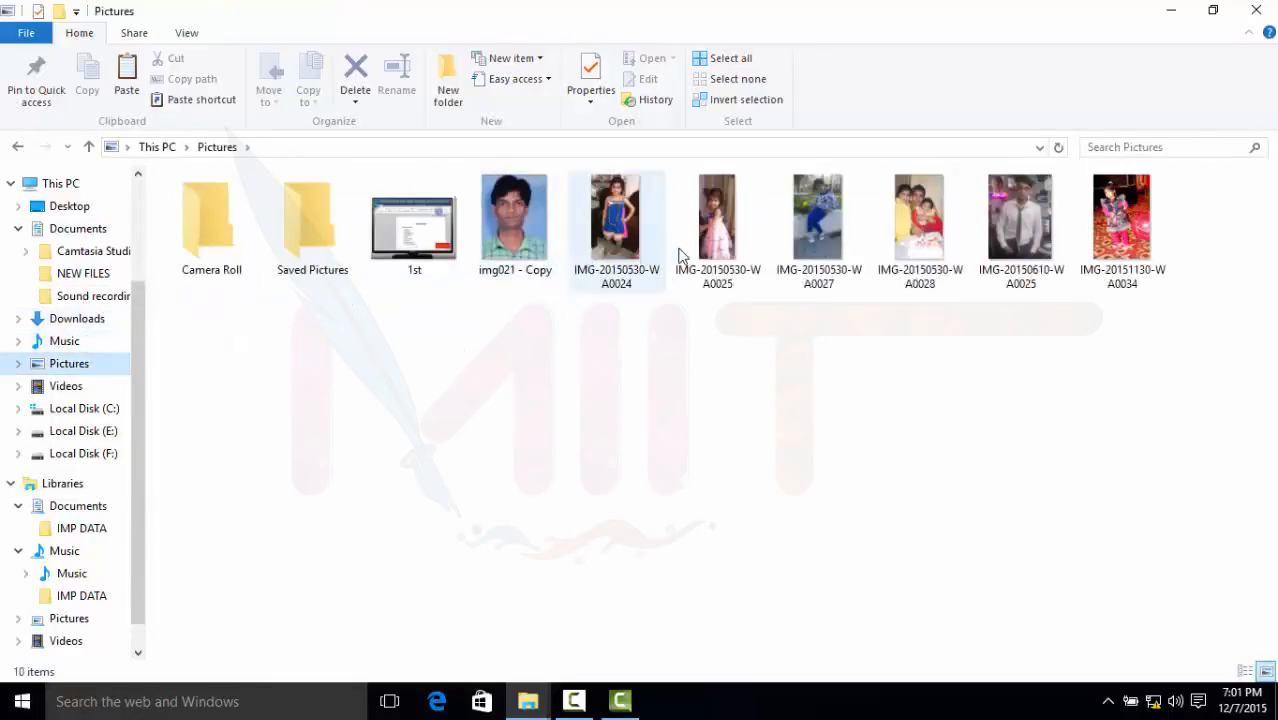
left_click(640, 228)
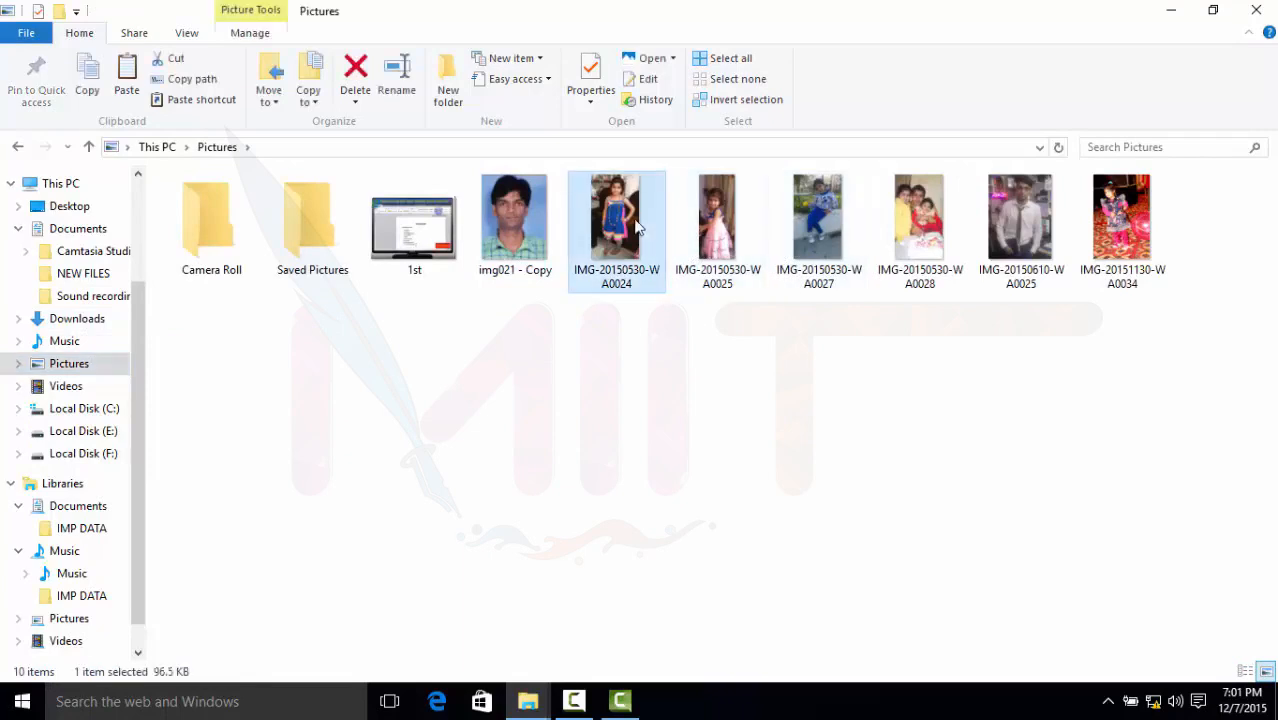
left_click(650, 82)
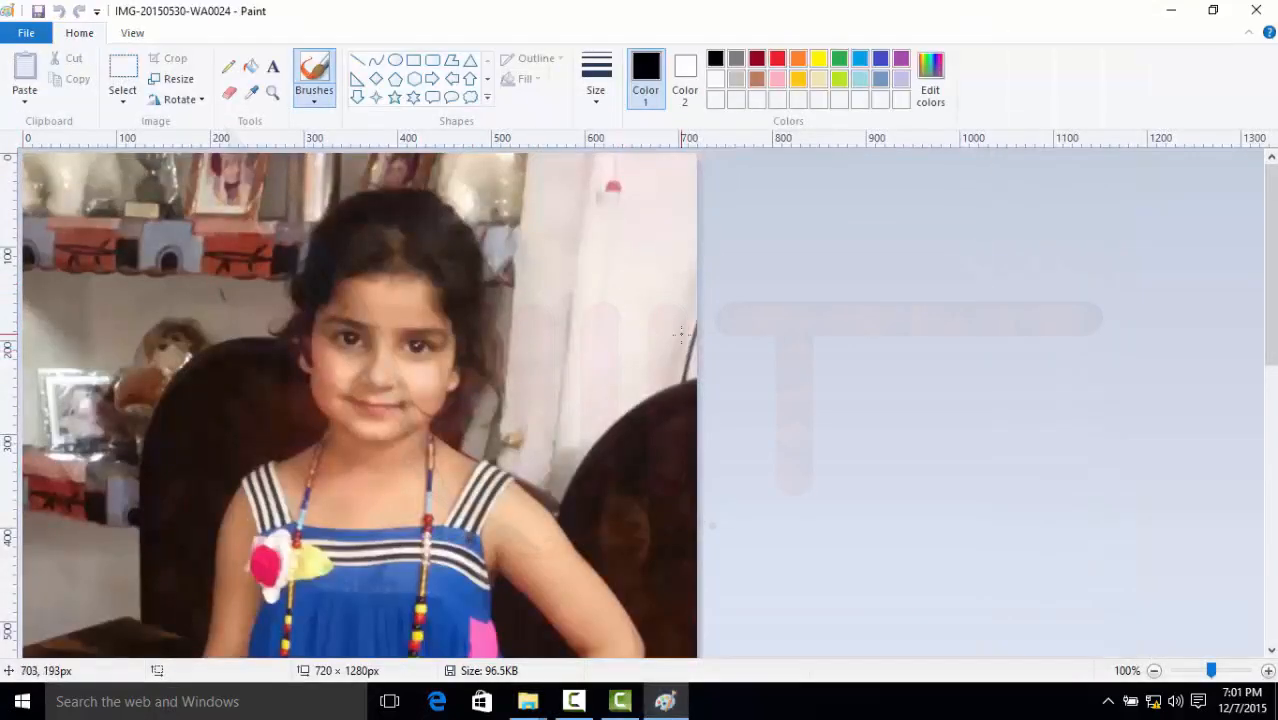
scroll(540, 340, "down", 7)
scroll(620, 430, "up", 7)
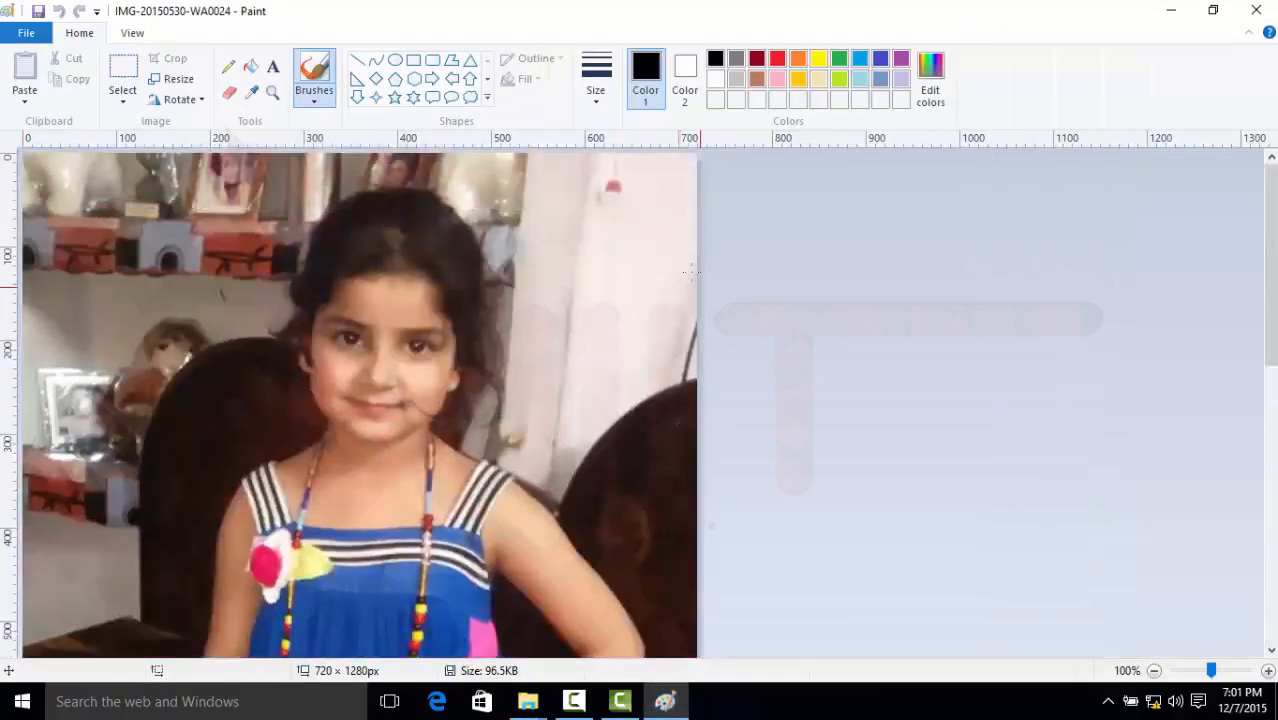
scroll(690, 300, "down", 5)
scroll(686, 415, "up", 5)
left_click(1256, 12)
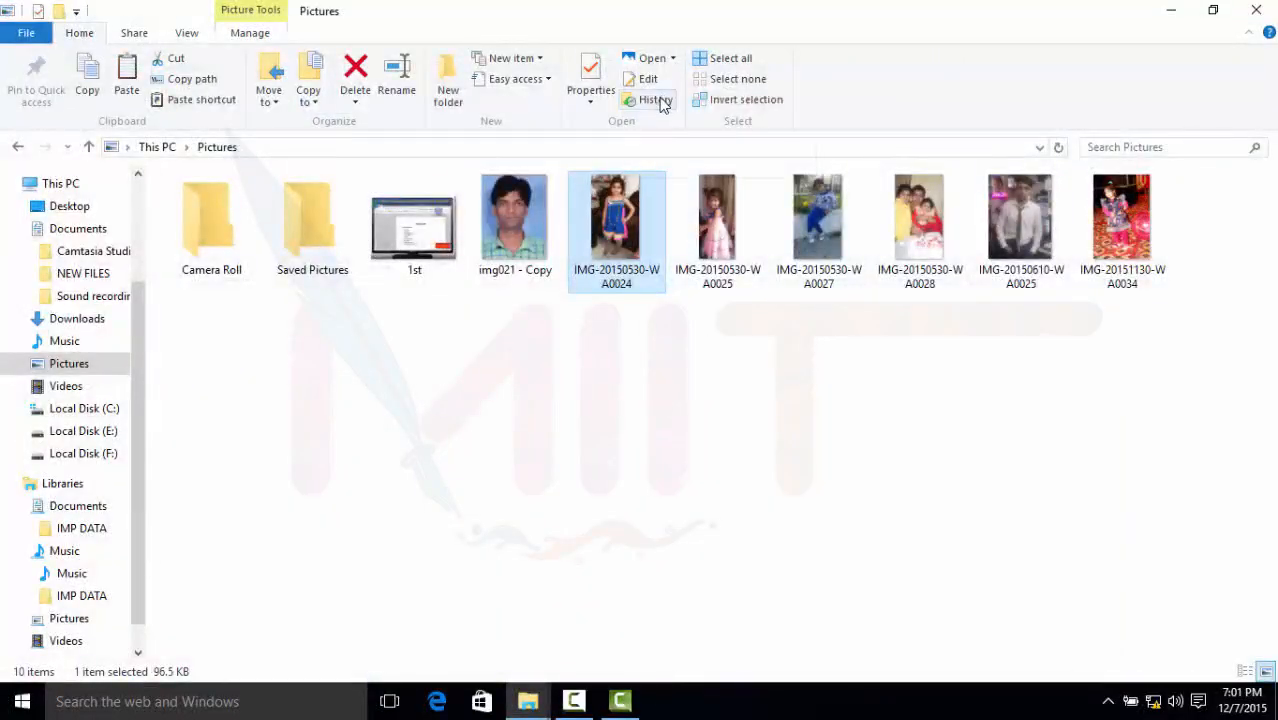
Check the History of the IMG-20150530-WA0024 picture and clear the selection in the Pictures folder.
left_click(655, 100)
left_click(687, 411)
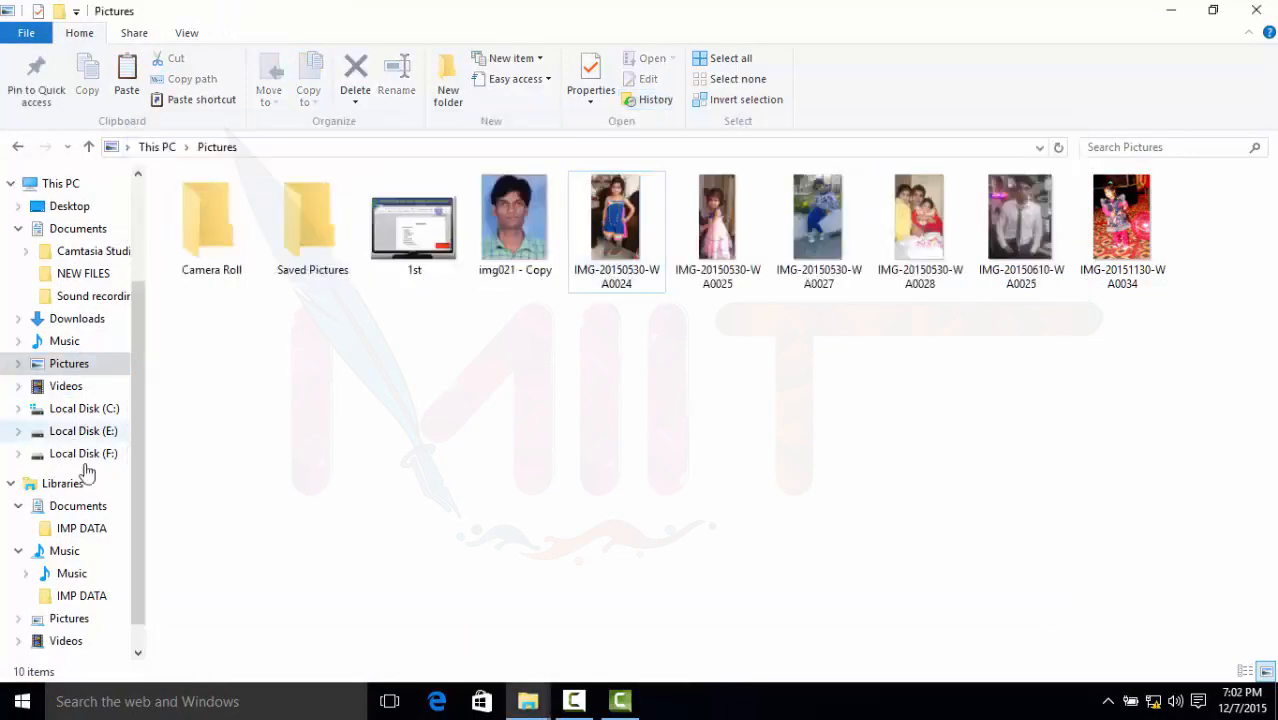
Return to Local Disk (E:), select all of its items at once, and clear the selection.
left_click(100, 432)
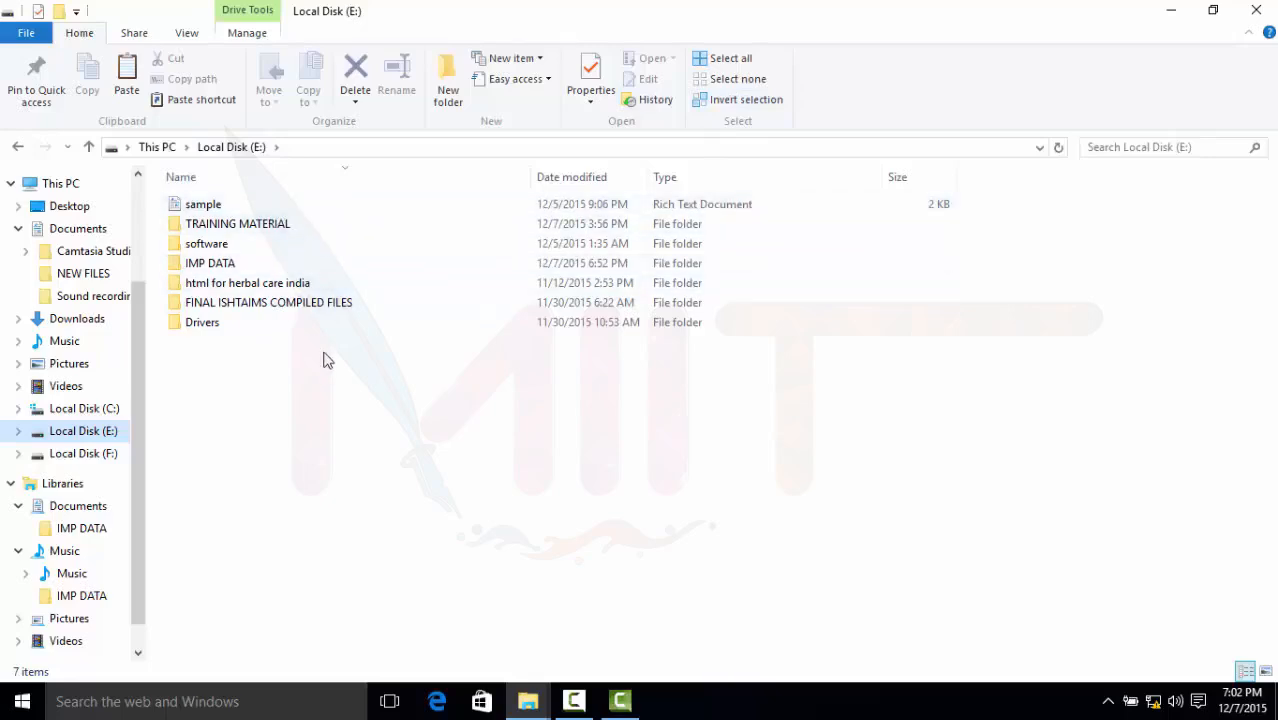
left_click(742, 60)
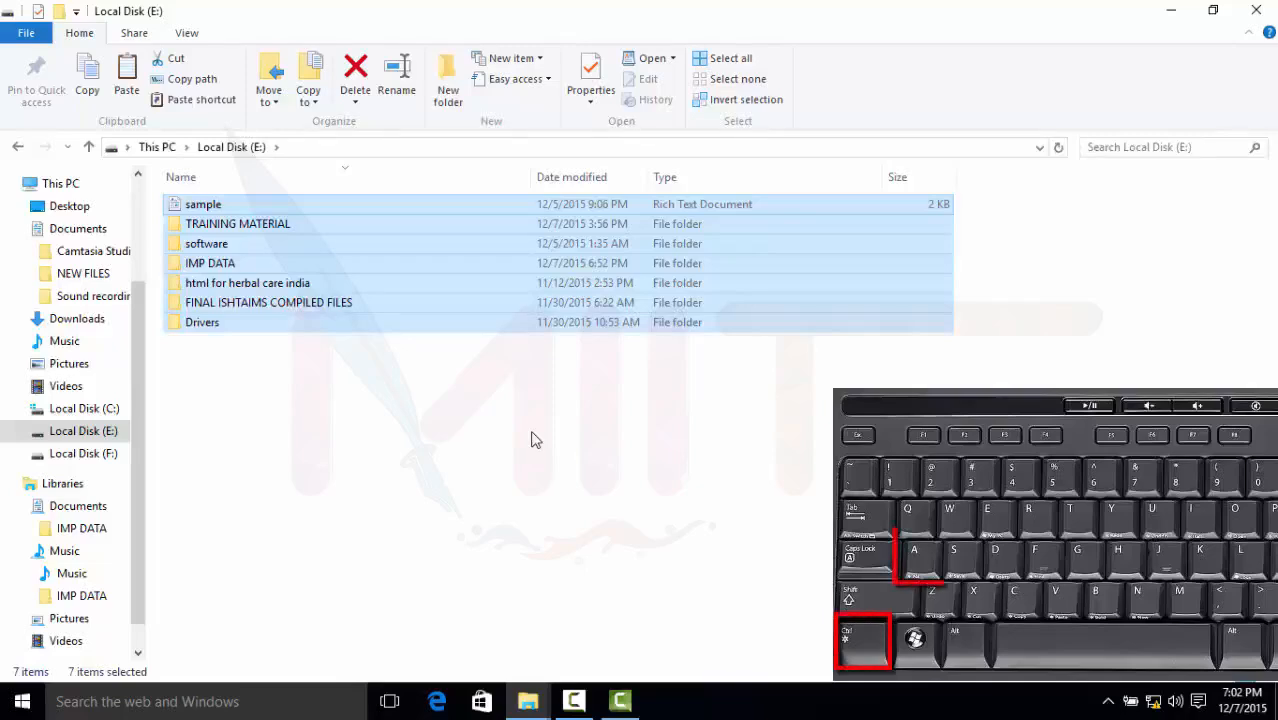
left_click(526, 443)
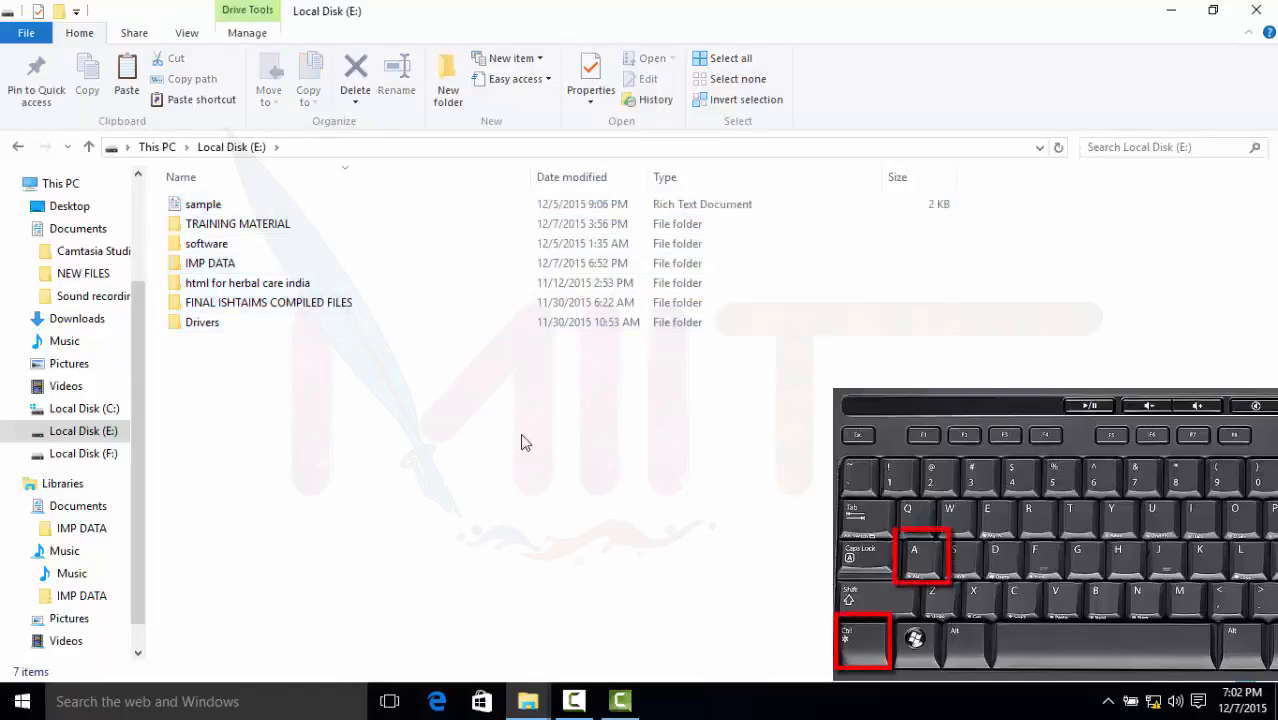
Select the non-adjacent folders html for herbal care india, software and Drivers together, and clear the selection.
left_click(305, 285)
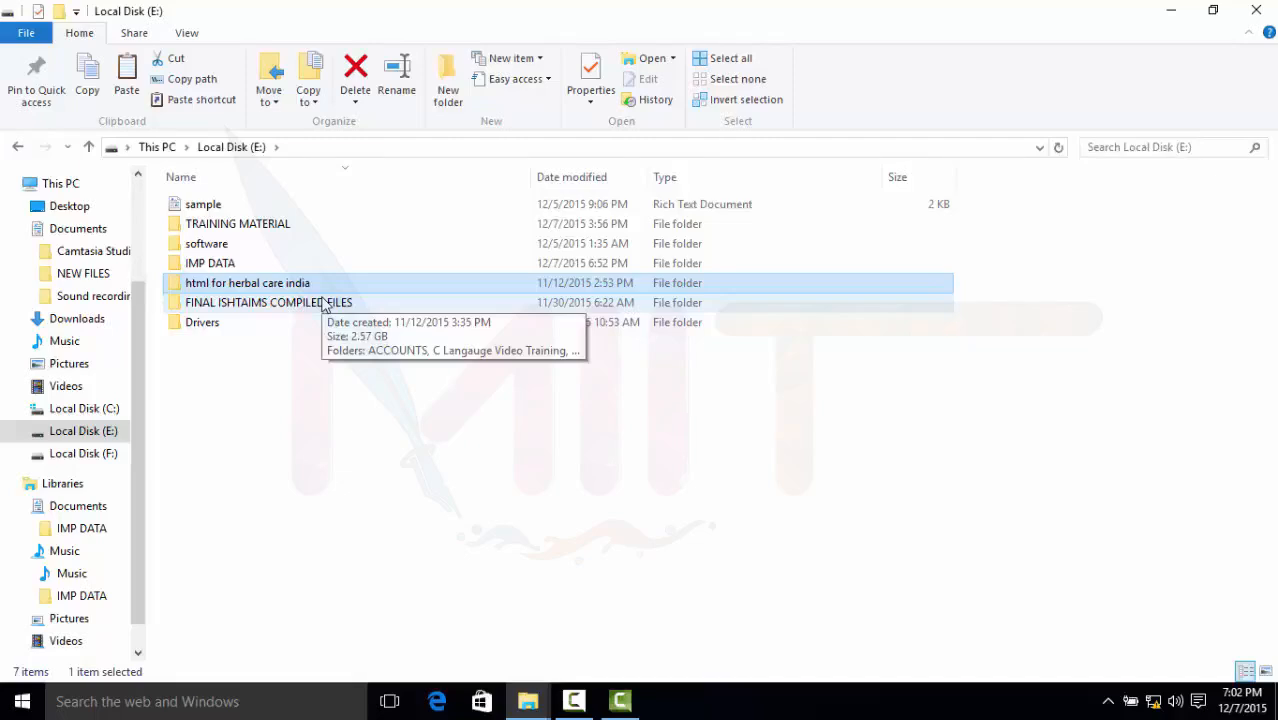
left_click(218, 244, "ctrl")
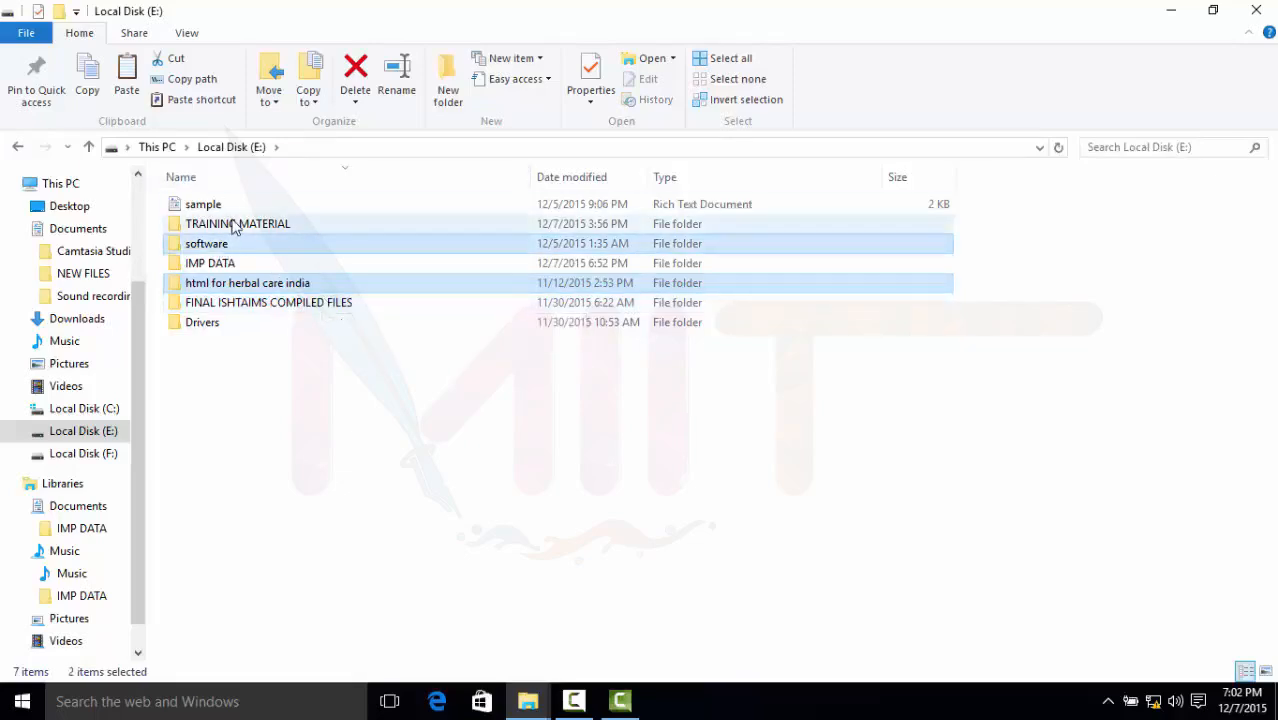
left_click(215, 324, "ctrl")
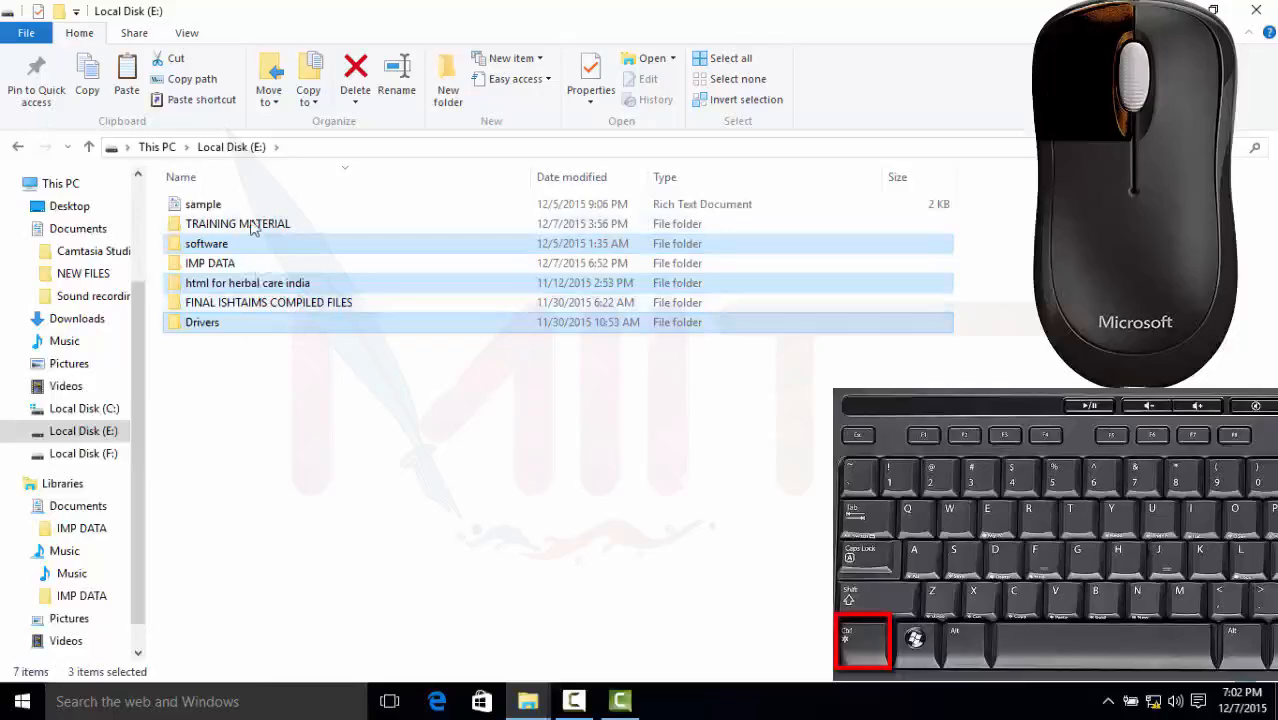
left_click(272, 431)
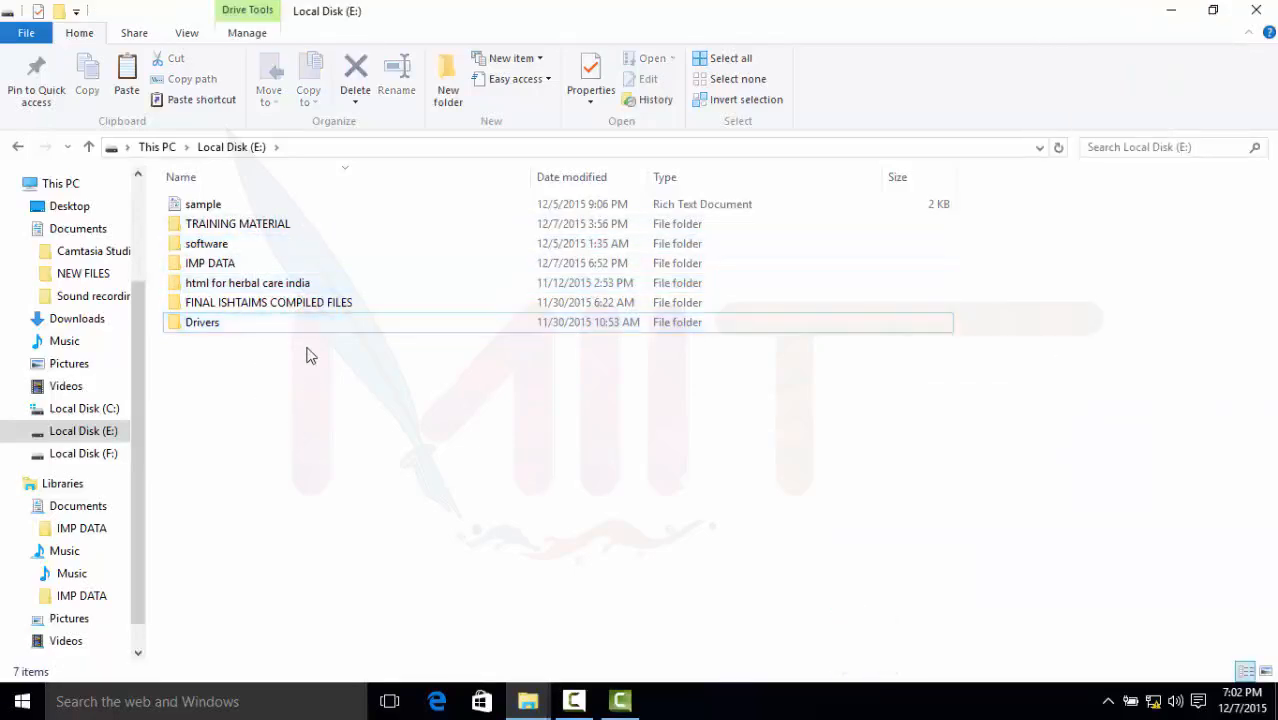
Select all files and folders on Local Disk (E:) with a selection rectangle twice, clearing the selection each time.
left_click_drag(265, 425, 257, 182)
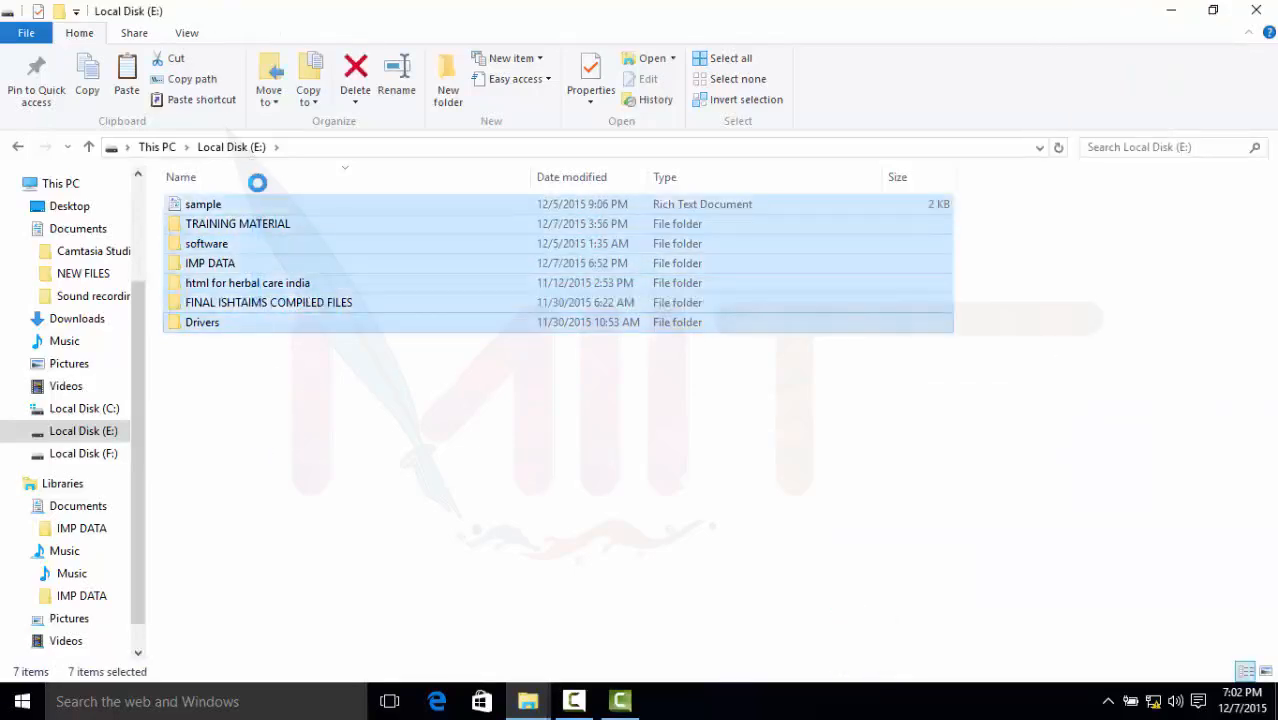
left_click(265, 430)
left_click_drag(259, 488, 265, 175)
left_click(290, 421)
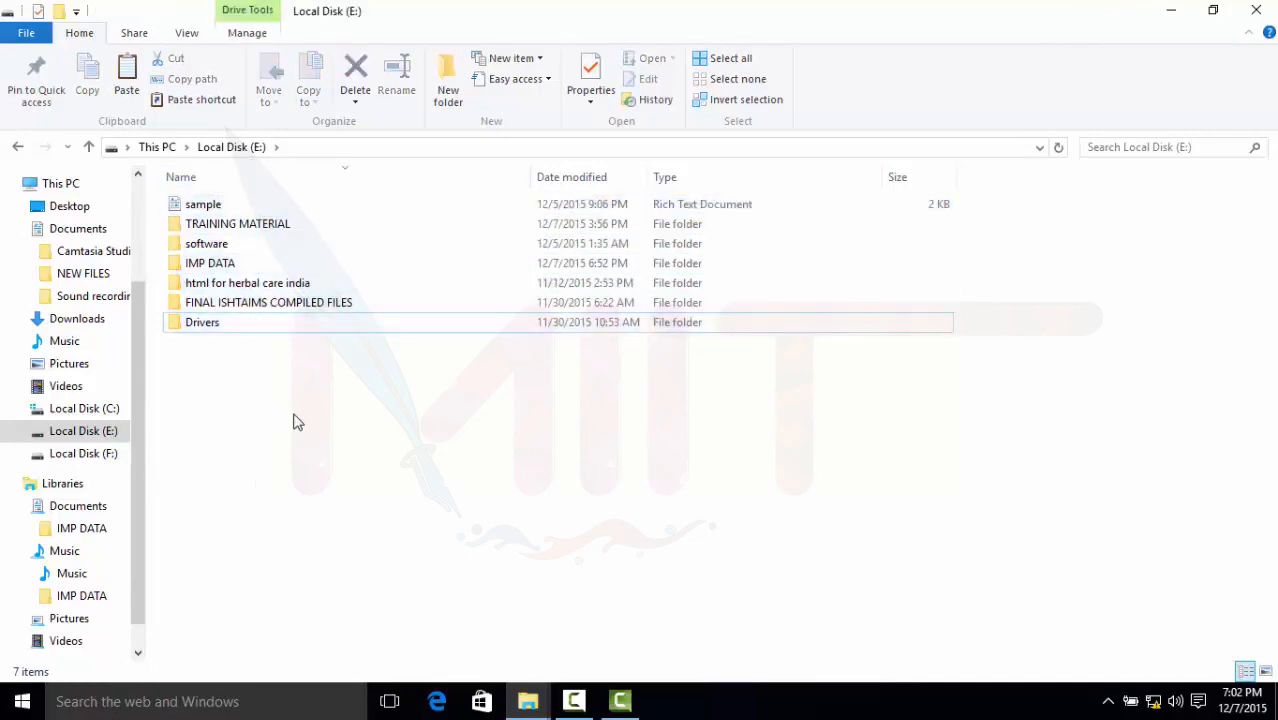
Select only the IMP DATA folder and invert the selection so that every other item is selected instead.
left_click(252, 283)
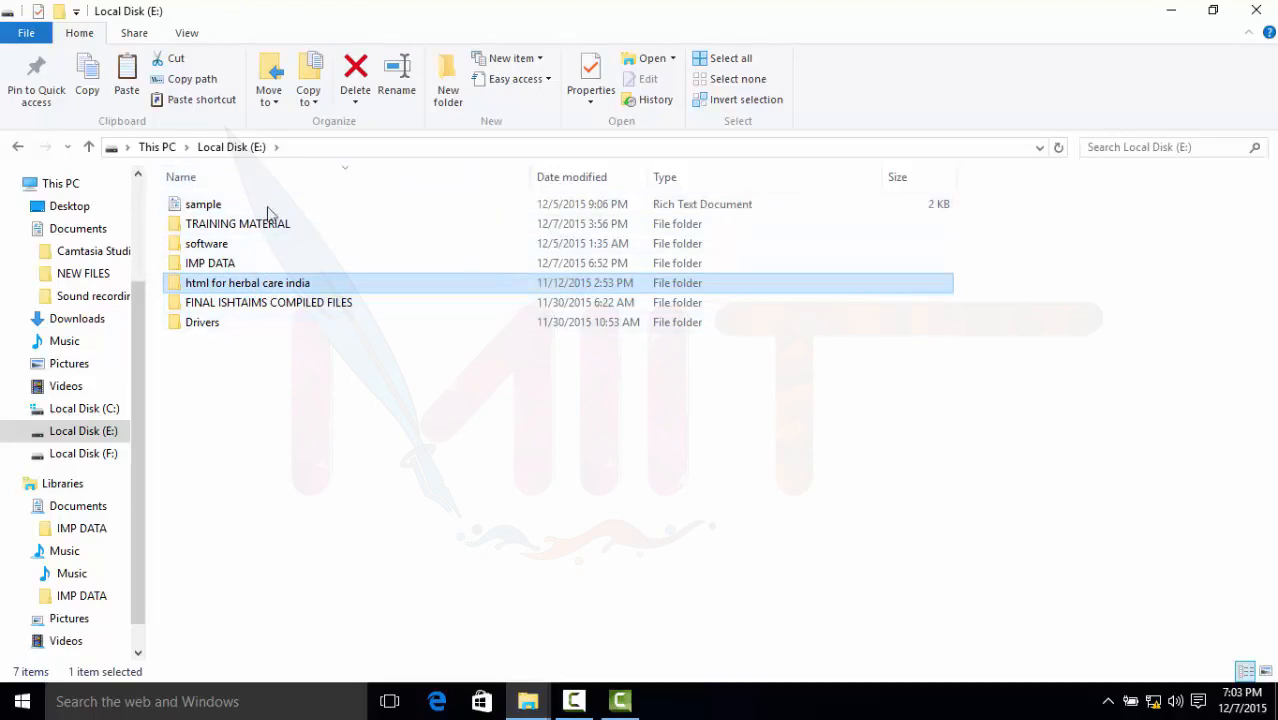
left_click(293, 421)
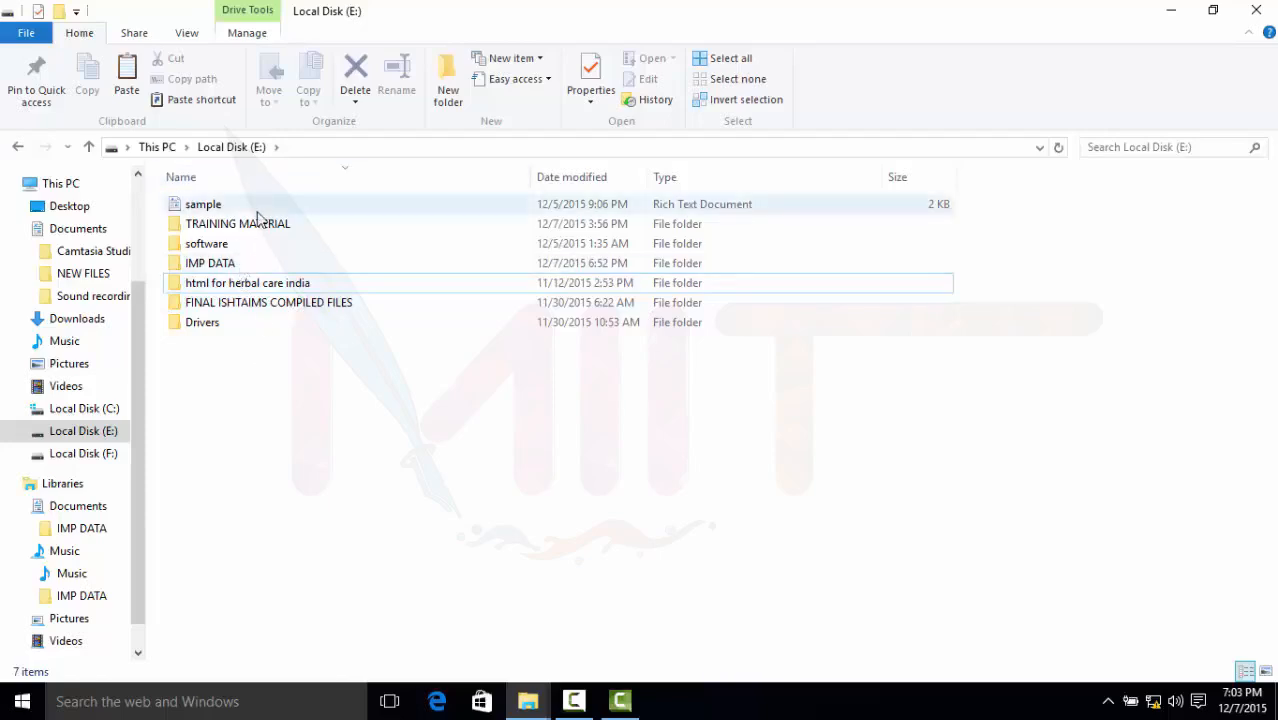
left_click(237, 268)
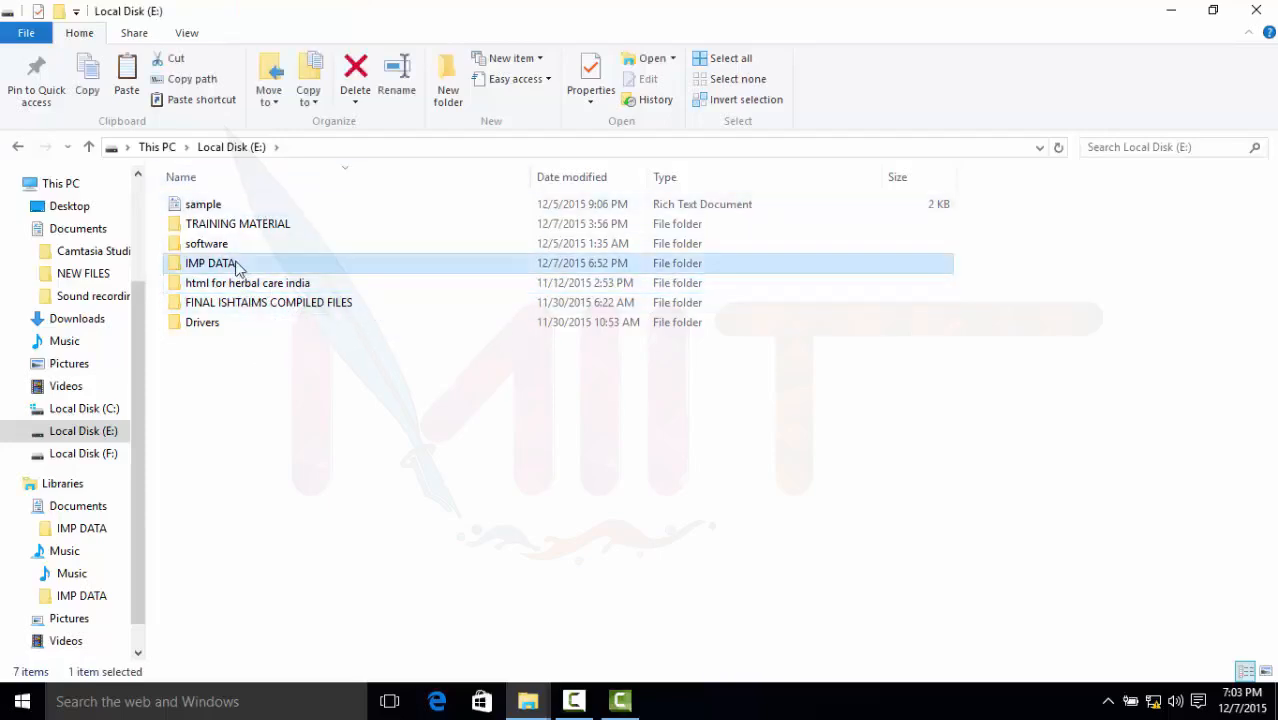
left_click(706, 99)
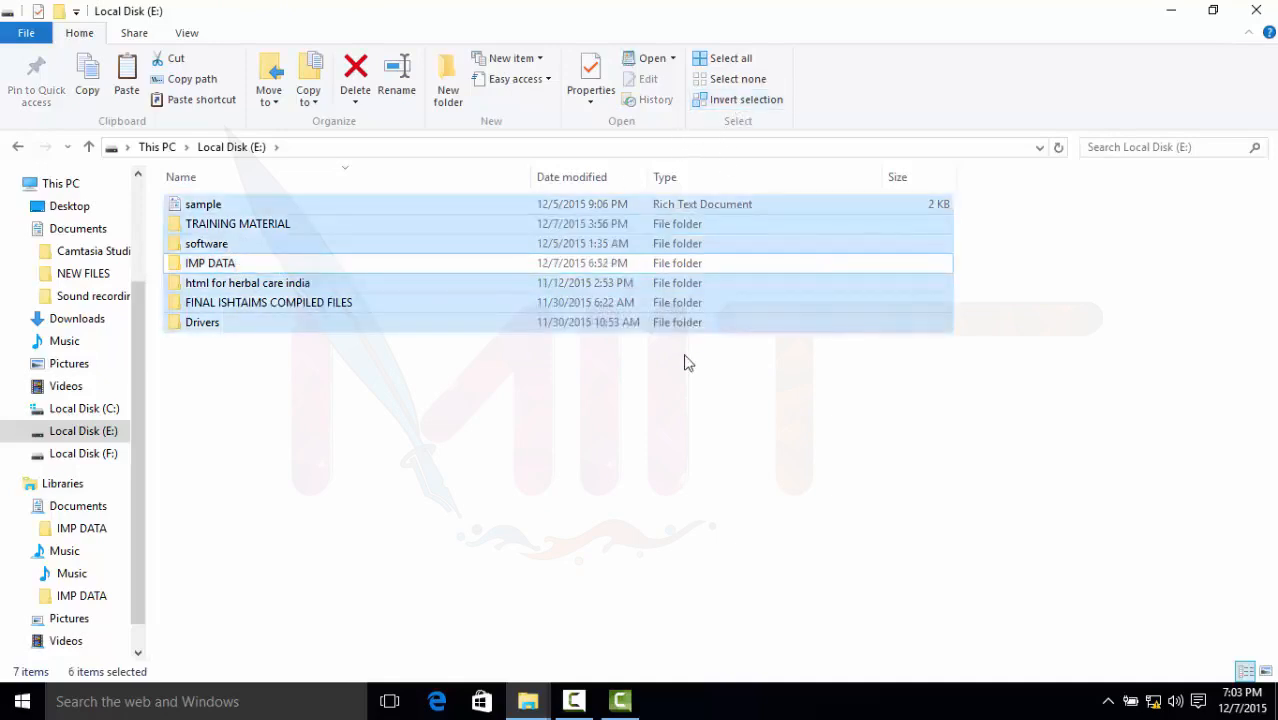